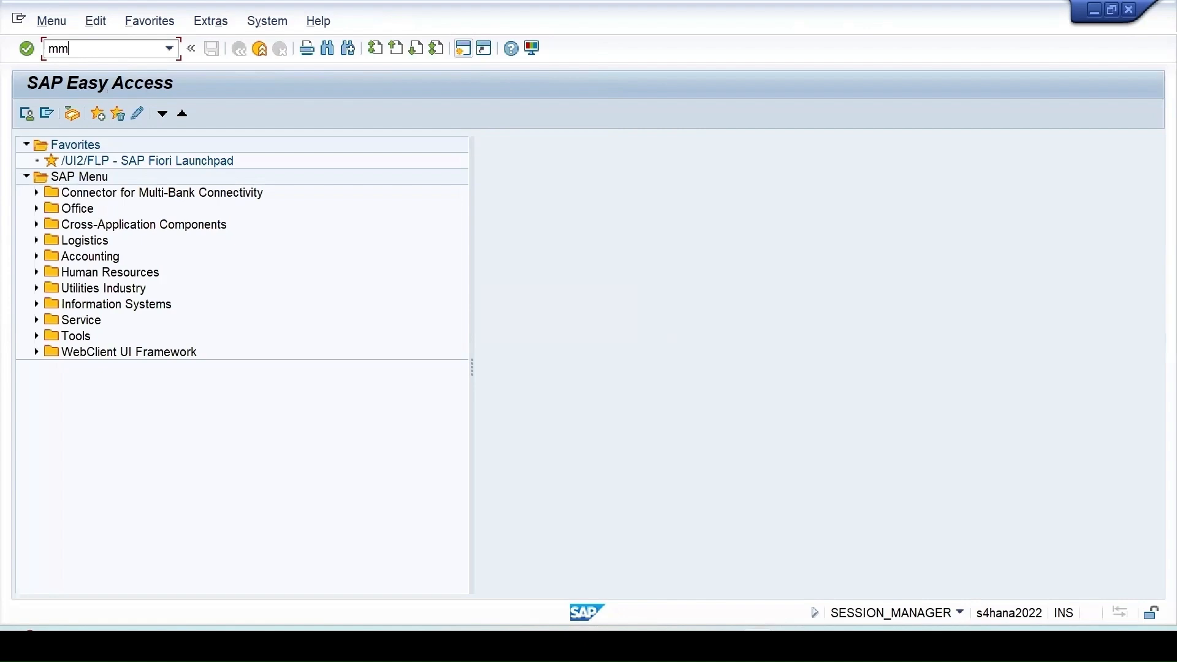
Open material 141 for changes with transaction MM02.
key(Return)
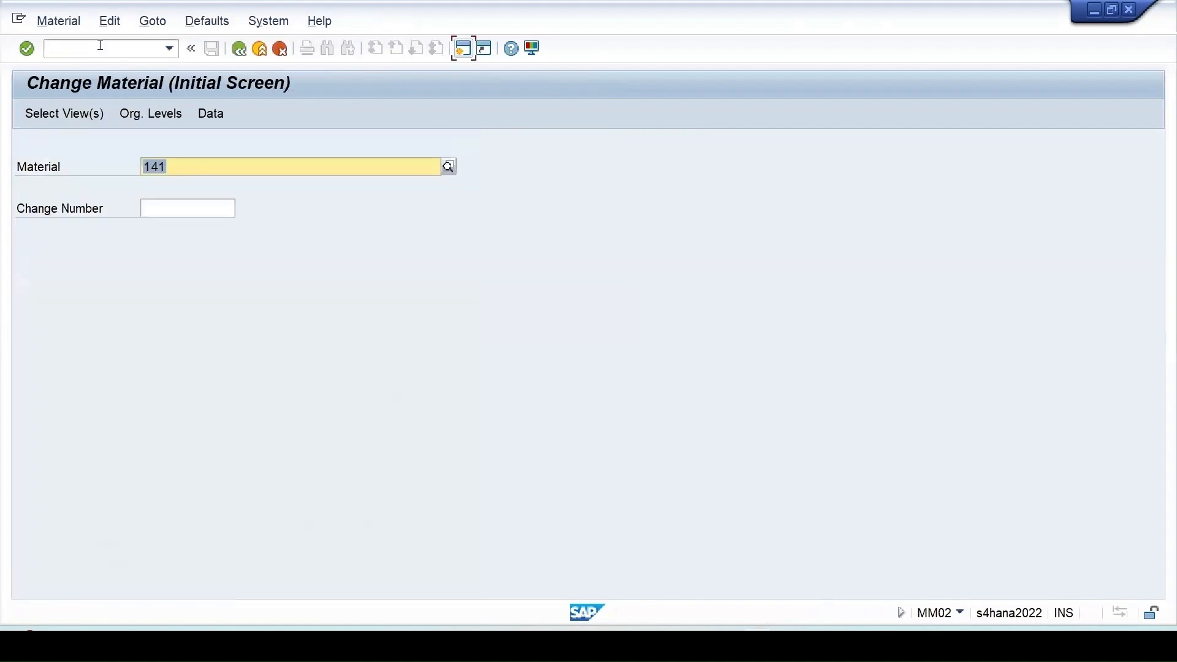
key(Return)
key(Return)
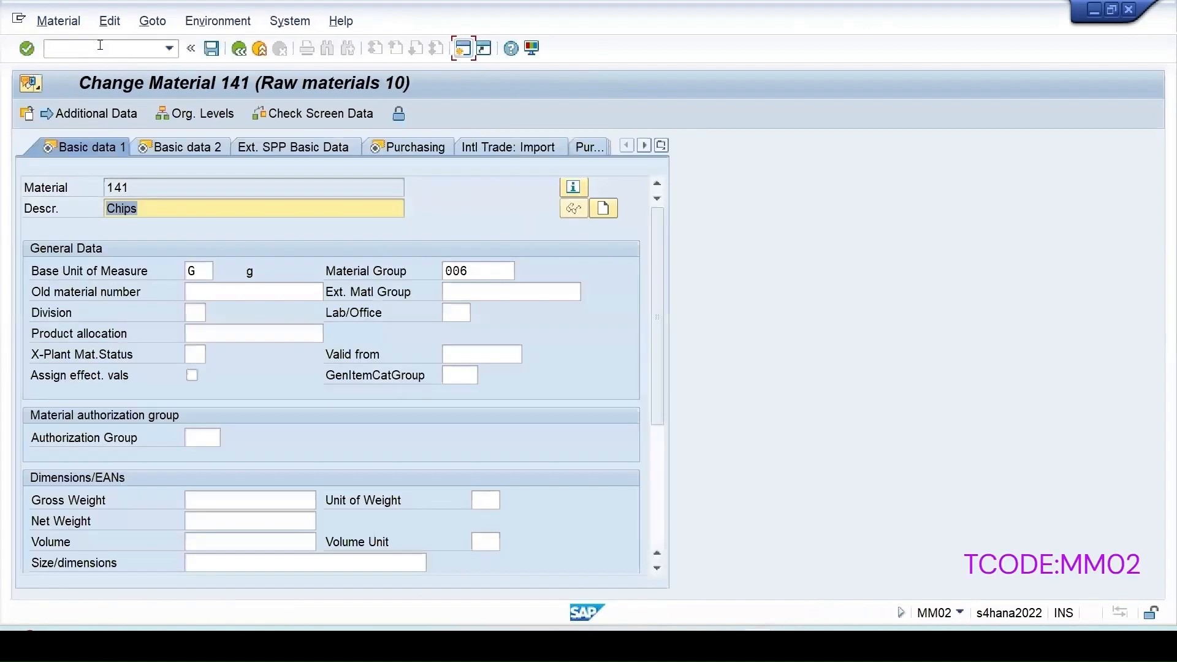
Switch to the material's Quality management view and review its inspection setup for plant 1710.
click(661, 145)
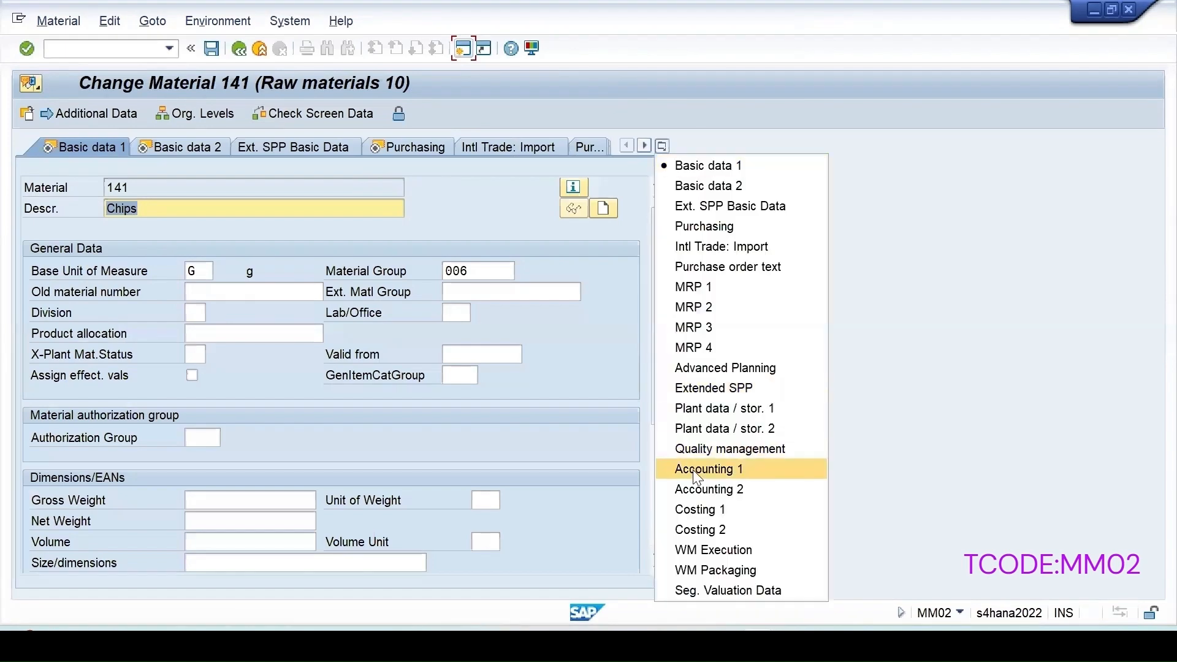
click(707, 453)
click(572, 353)
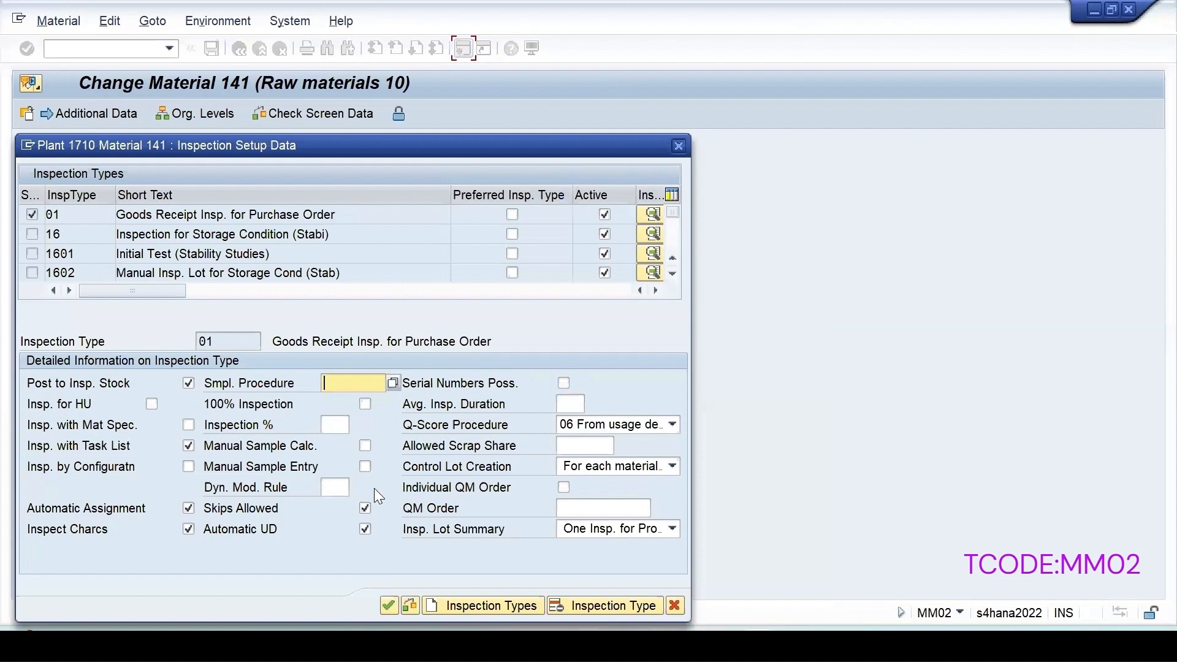
click(387, 611)
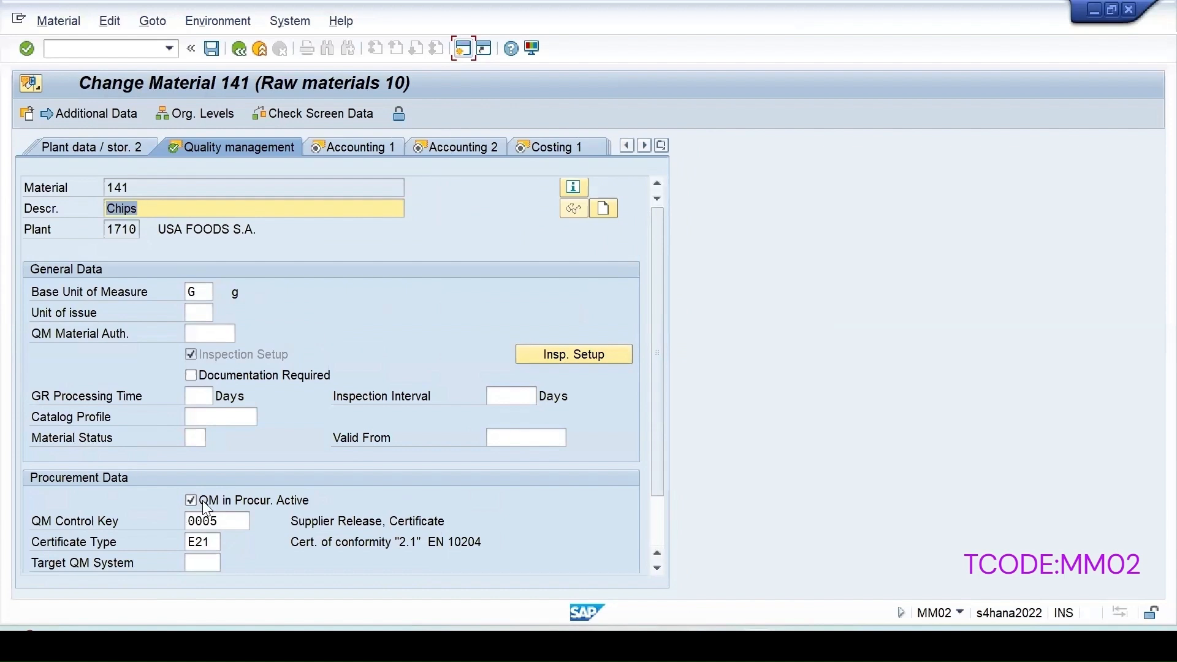
Select QM control key 0005, Supplier Release, Certificate, in the material's procurement data.
click(204, 520)
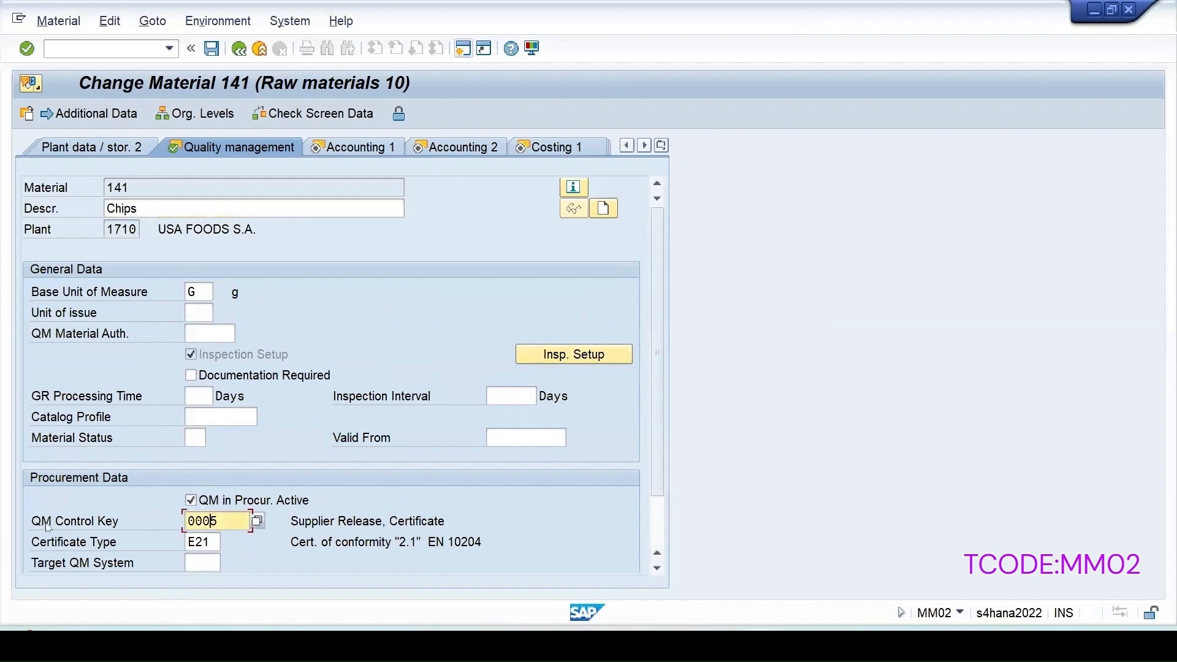
drag(290, 520, 445, 521)
click(250, 525)
click(255, 522)
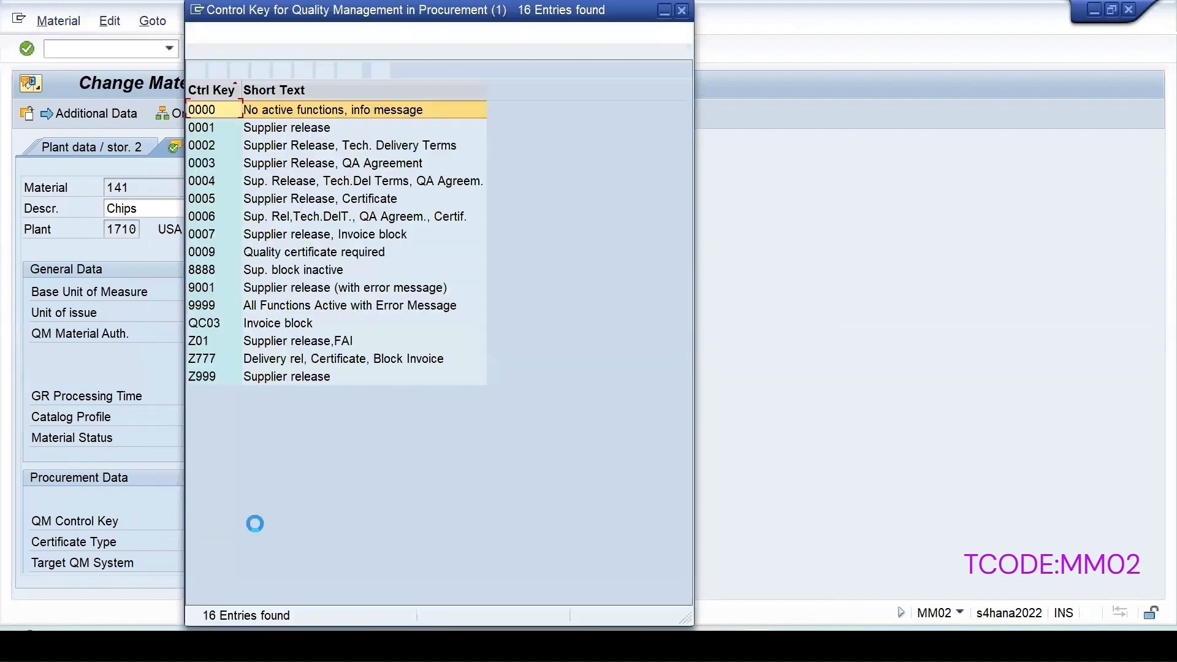
click(202, 199)
double_click(202, 199)
Review the available certificate types for the material's procurement data and save the material.
click(195, 542)
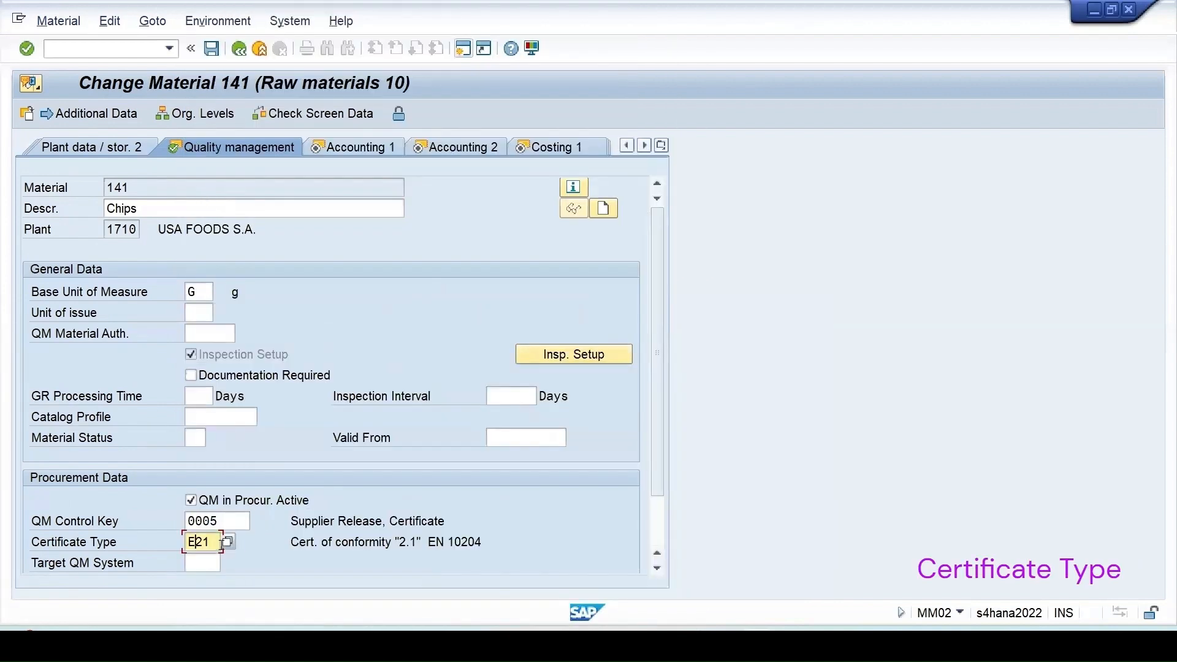
click(232, 543)
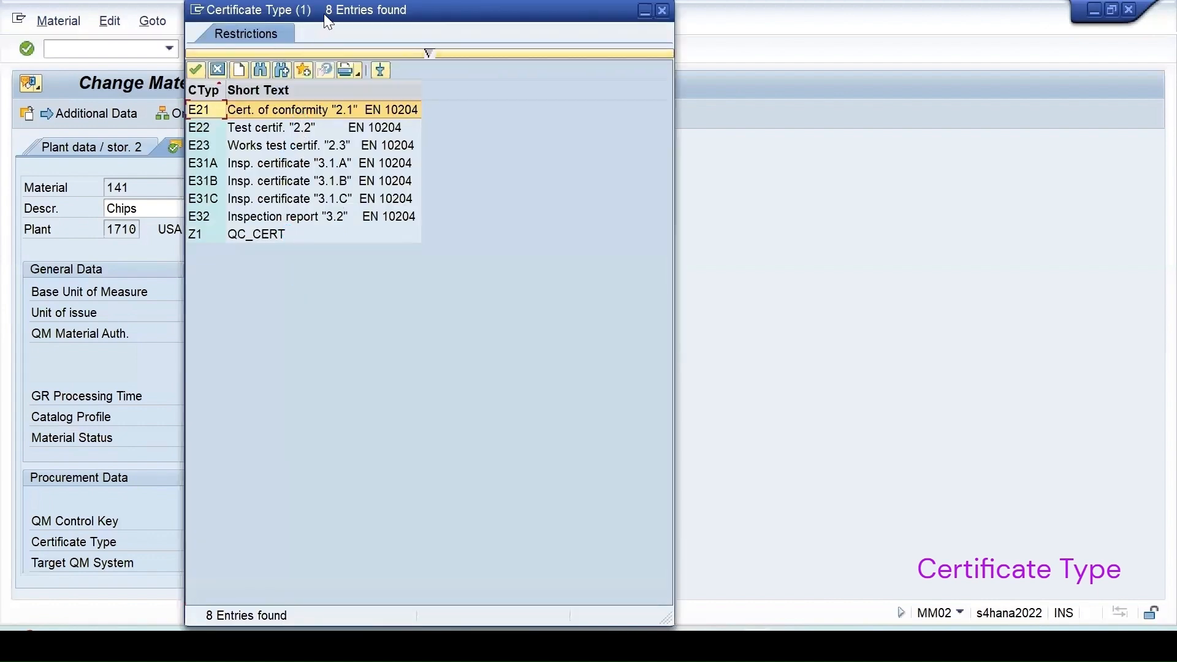
drag(323, 14, 417, 54)
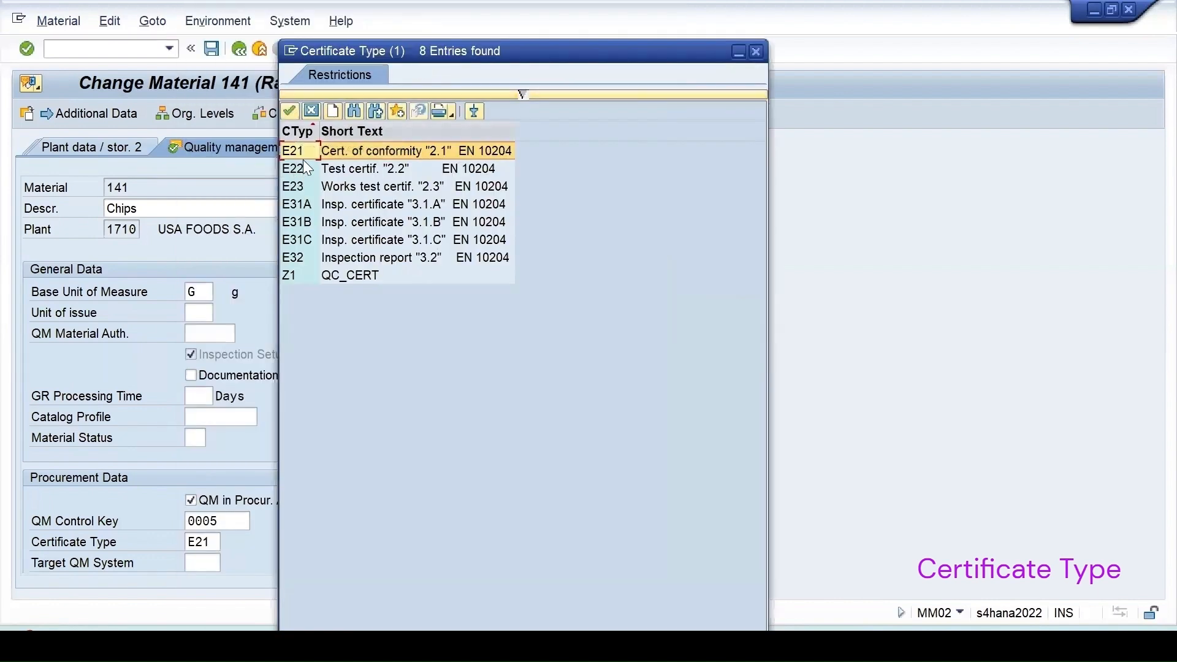
click(757, 54)
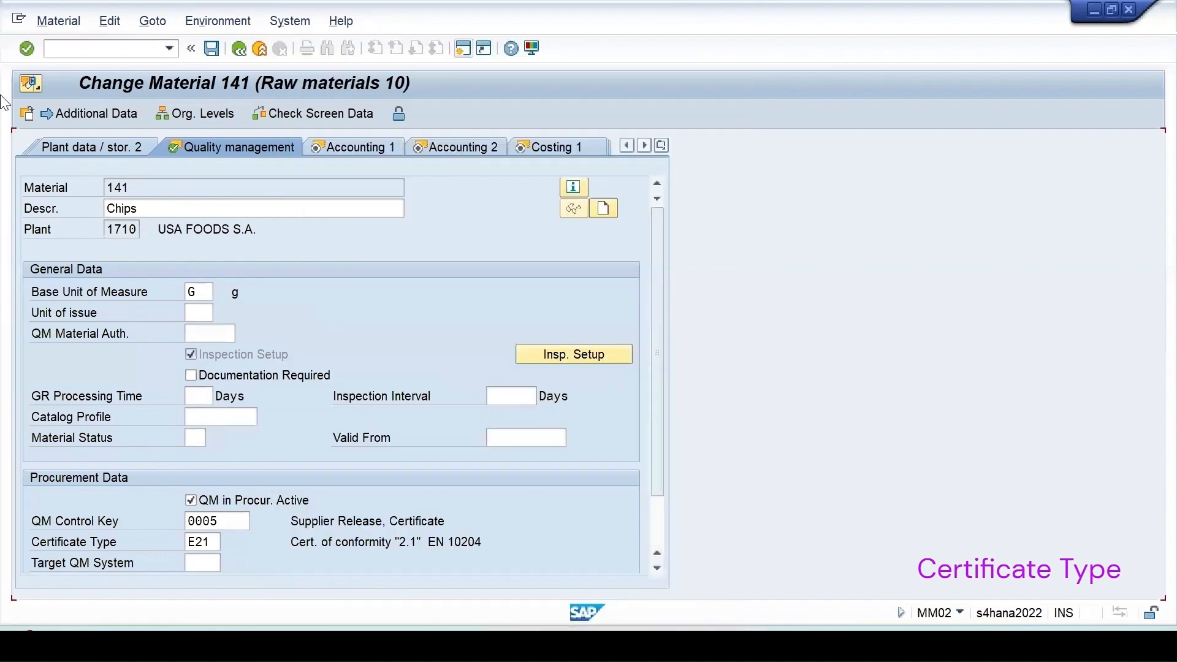
click(209, 52)
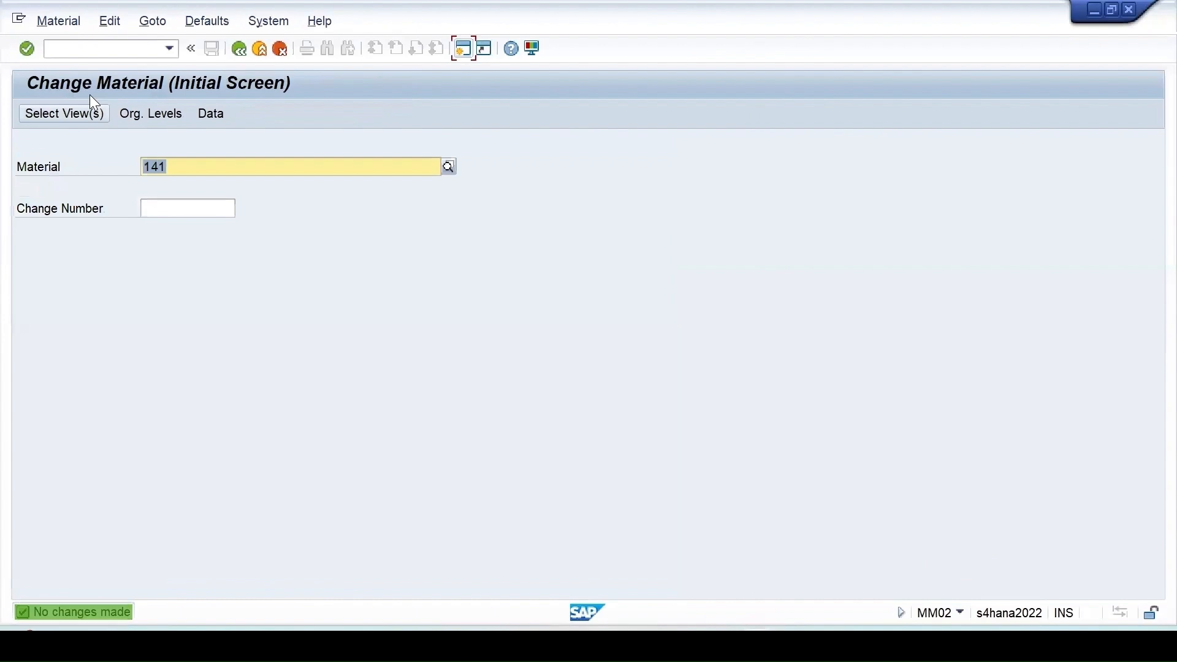
Review the inspection control data of material 141's Q-info record for plant 1710 in QI02 and save the record.
click(87, 51)
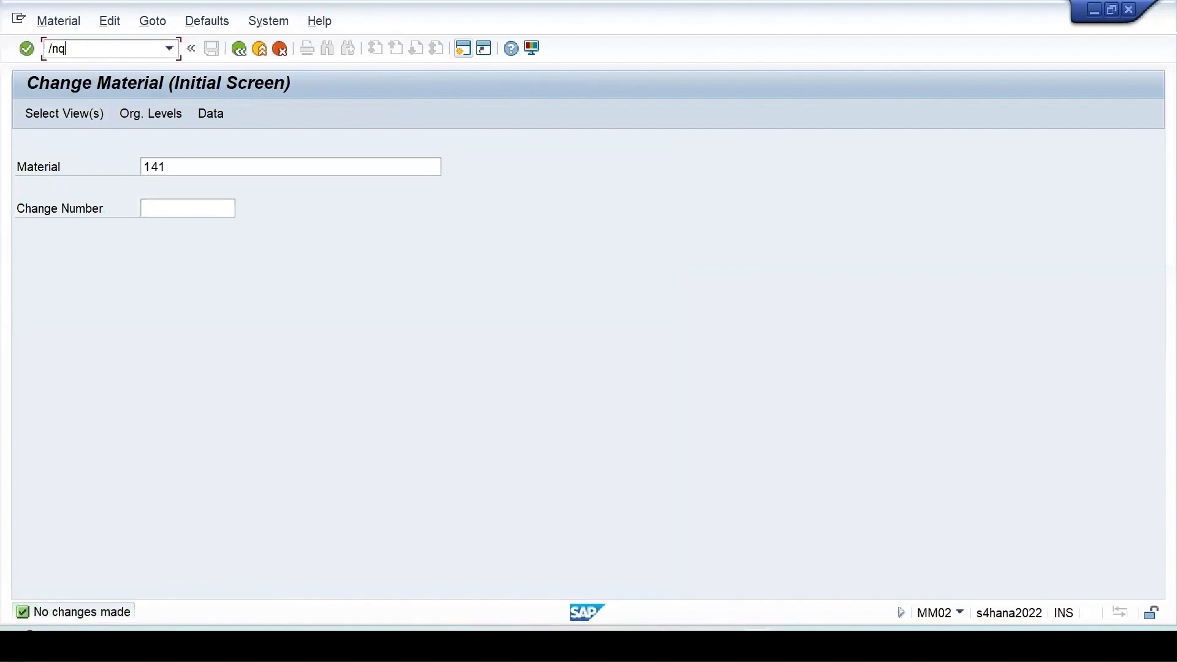
key(Return)
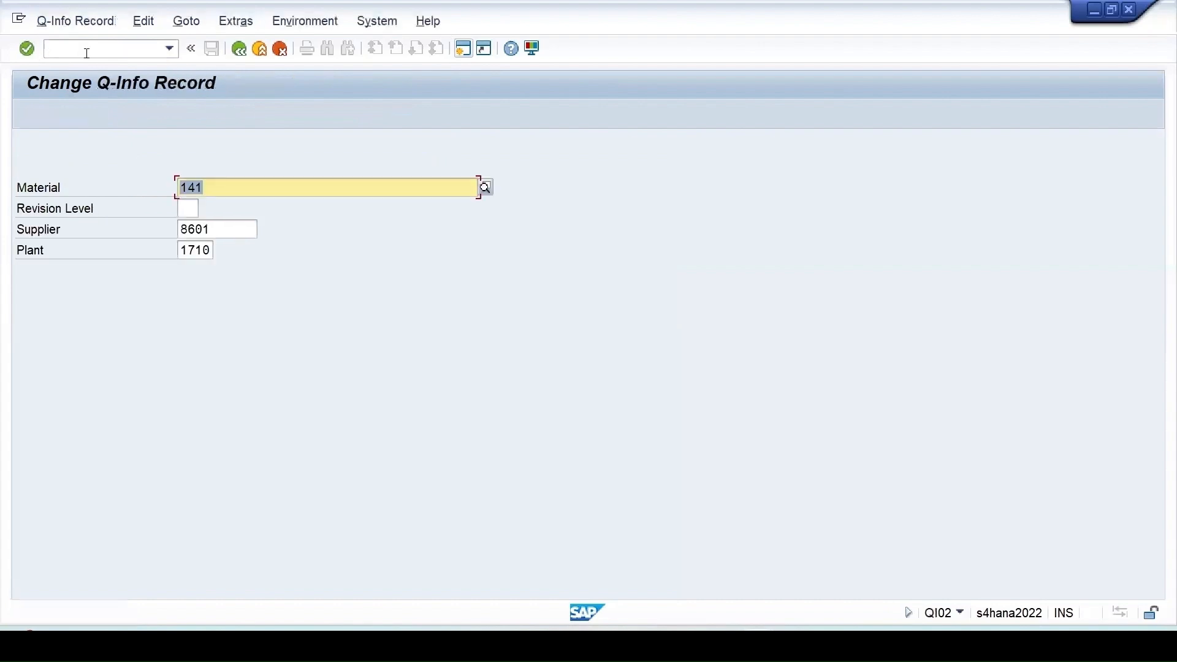
key(Return)
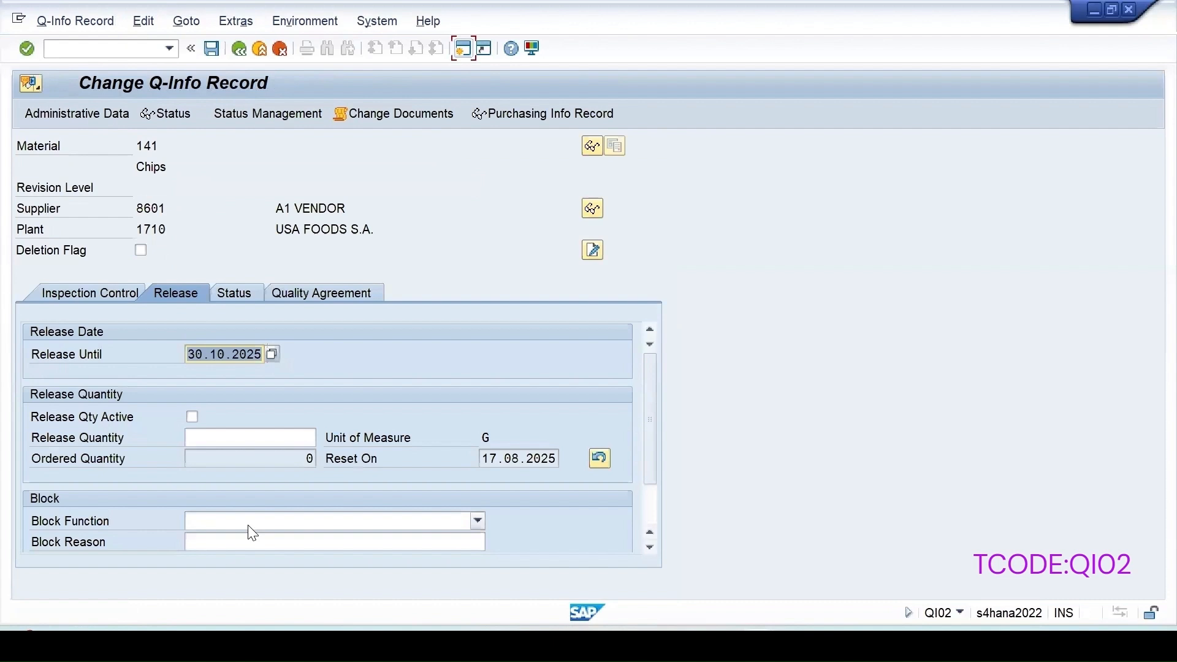
click(108, 297)
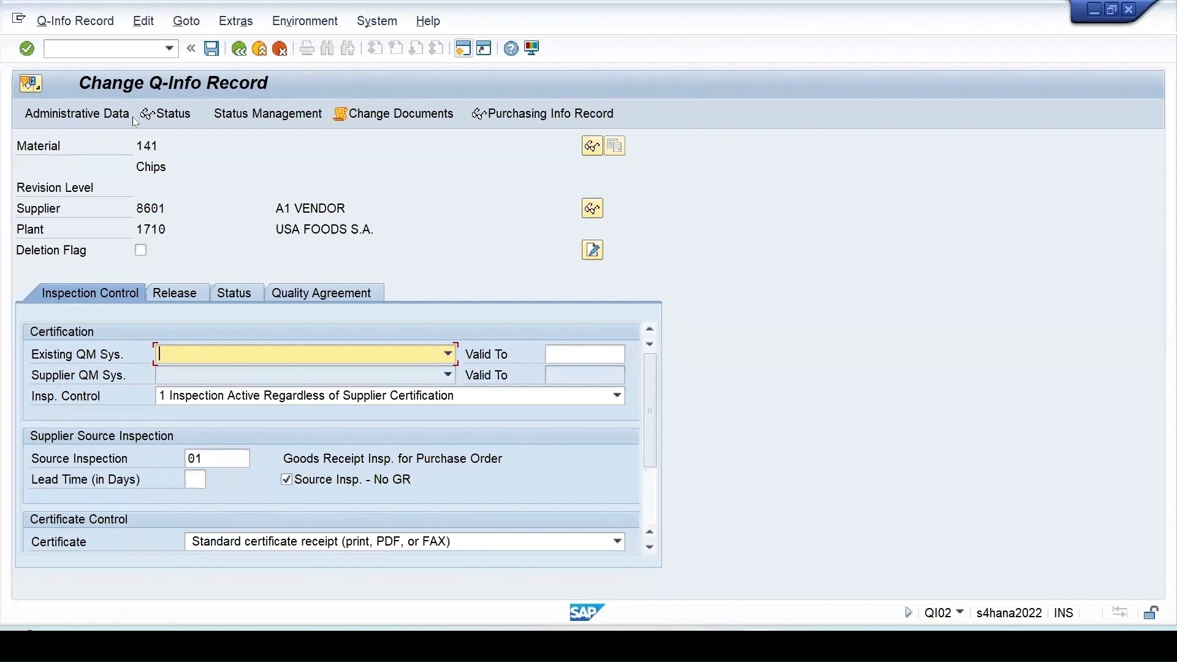
click(211, 49)
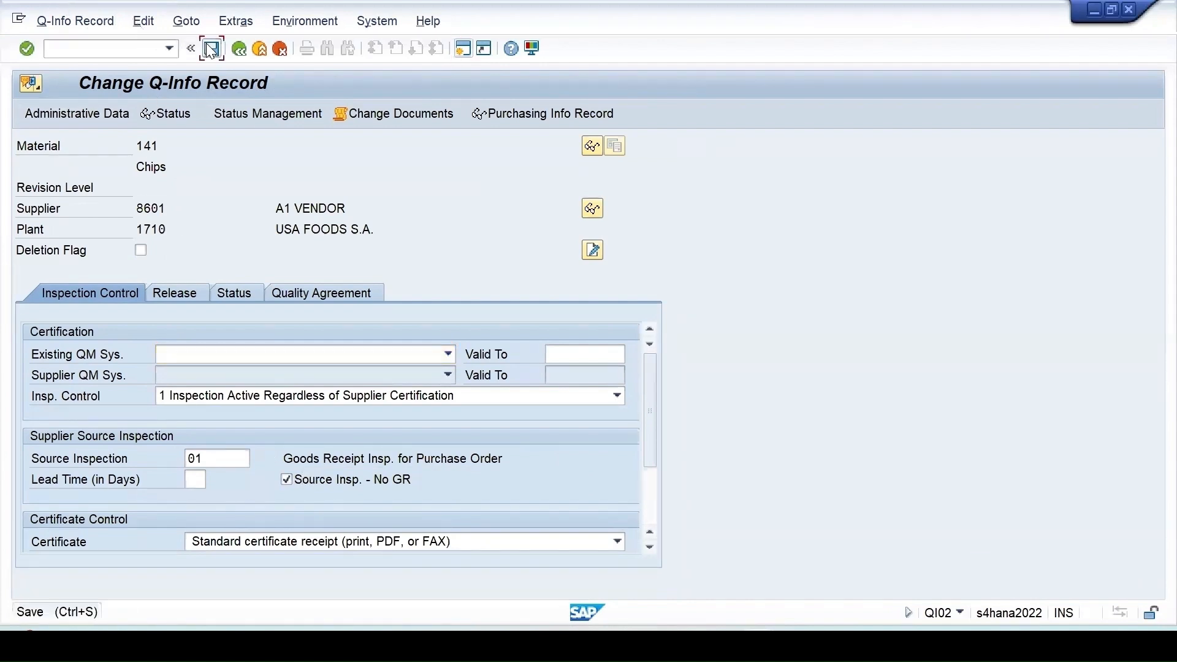
Start a standard purchase order in ME21N with the supplier number, purchasing organization 1710, purchasing group 001 and company code 1710.
text(/nme21)
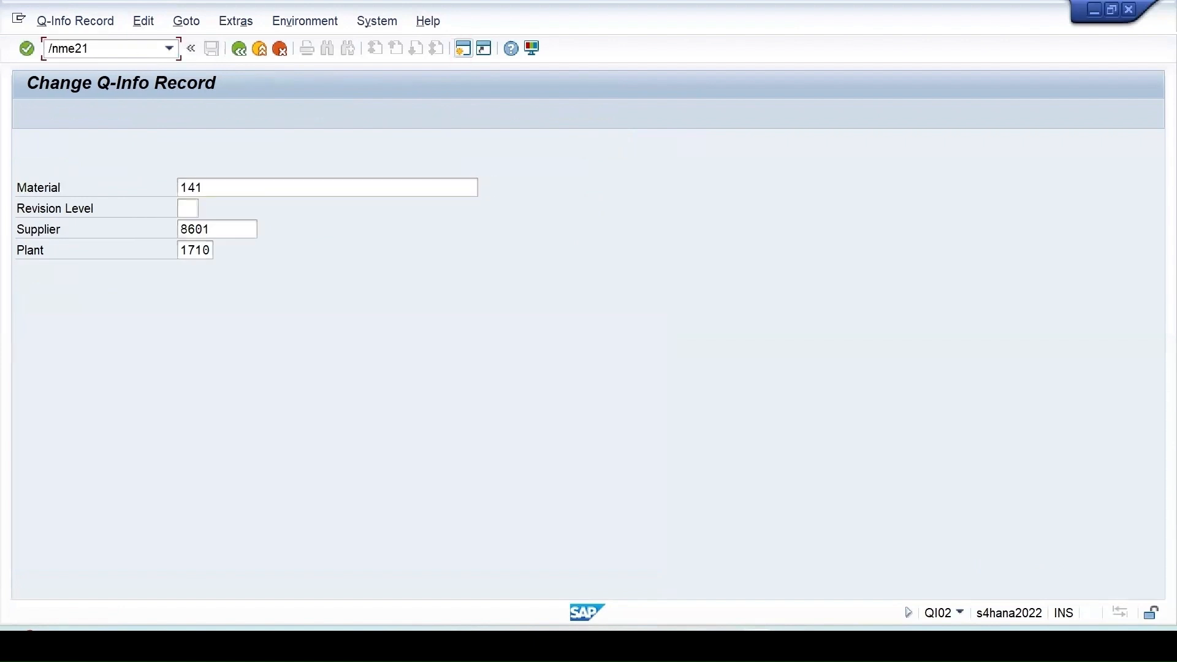
key(Return)
key(space)
click(445, 170)
click(178, 208)
key(space)
click(187, 222)
click(179, 229)
key(space)
click(179, 247)
click(178, 250)
key(space)
click(179, 269)
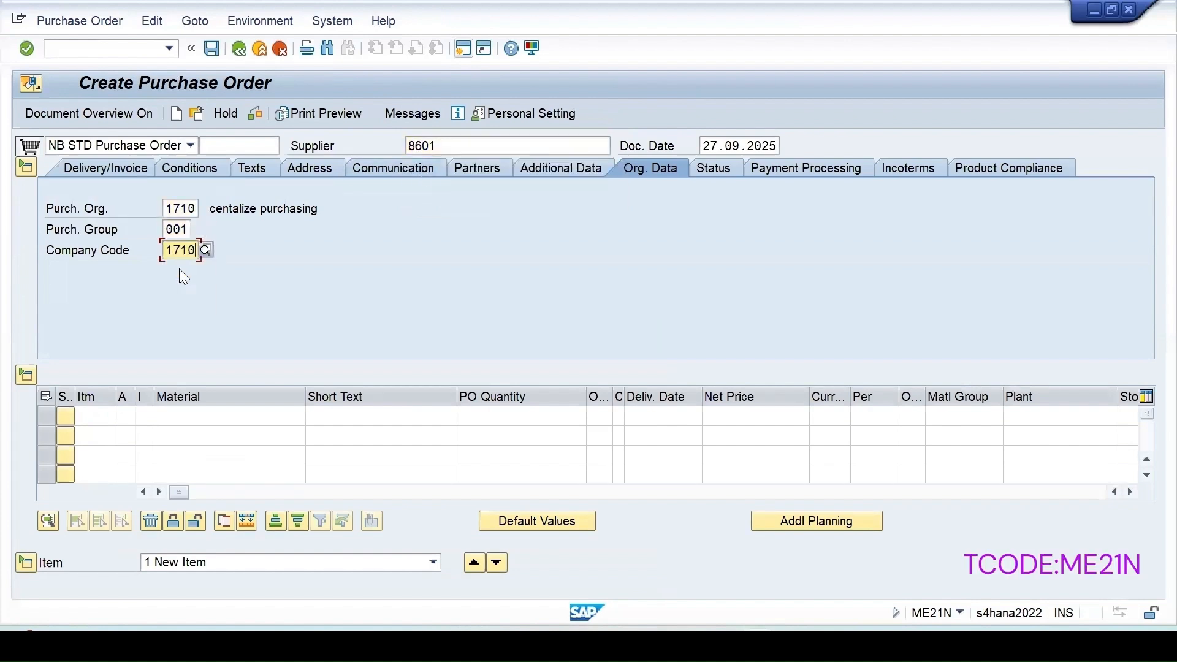
Add an order item for material 141 with quantity 5, plant 1710 and its storage location.
click(214, 417)
text(141)
click(498, 415)
key(space)
click(519, 432)
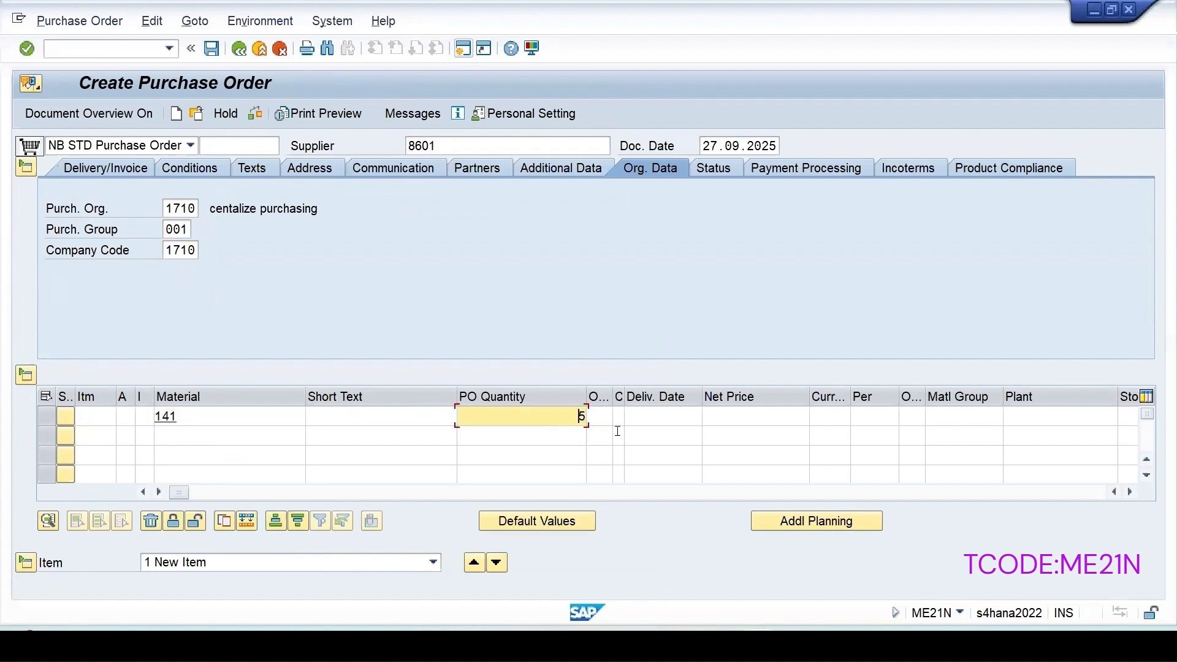
click(1051, 417)
key(space)
click(1024, 430)
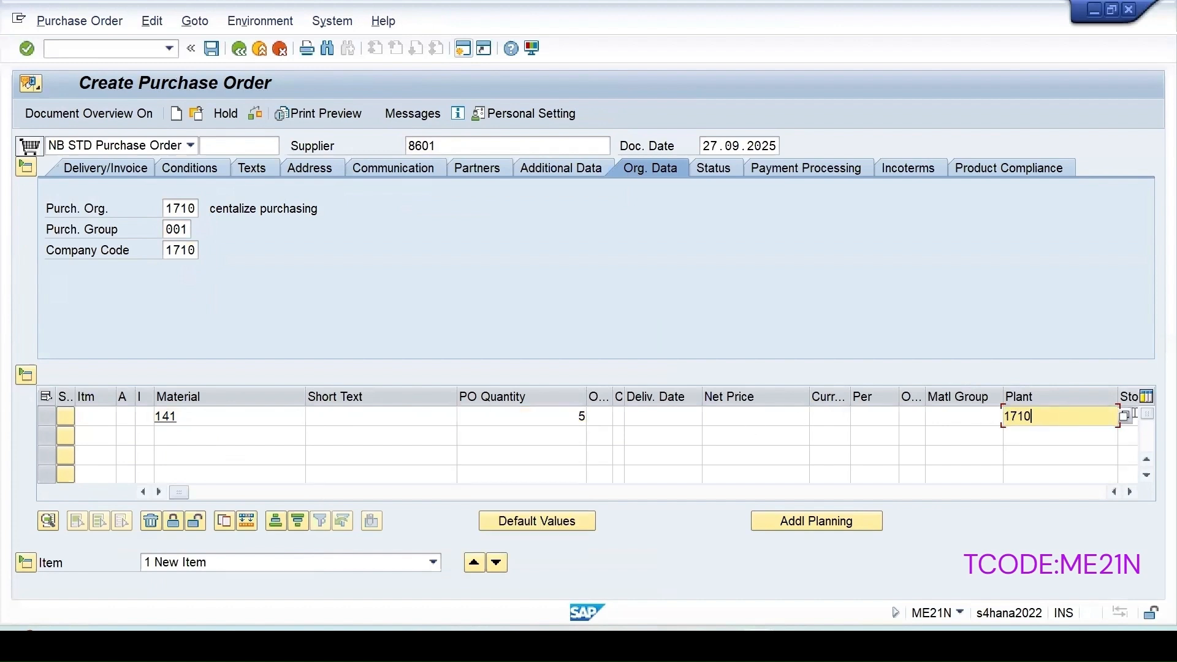
click(1128, 416)
key(space)
click(1123, 431)
key(Return)
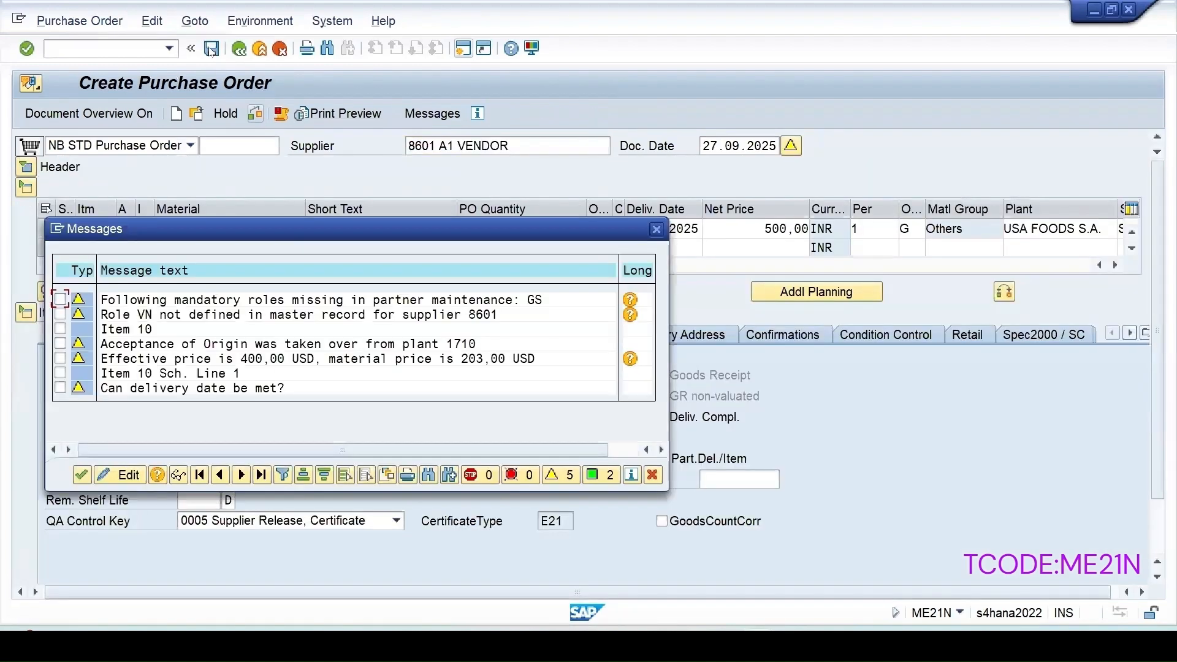
Accept the purchase order's warning messages and save the order.
click(82, 475)
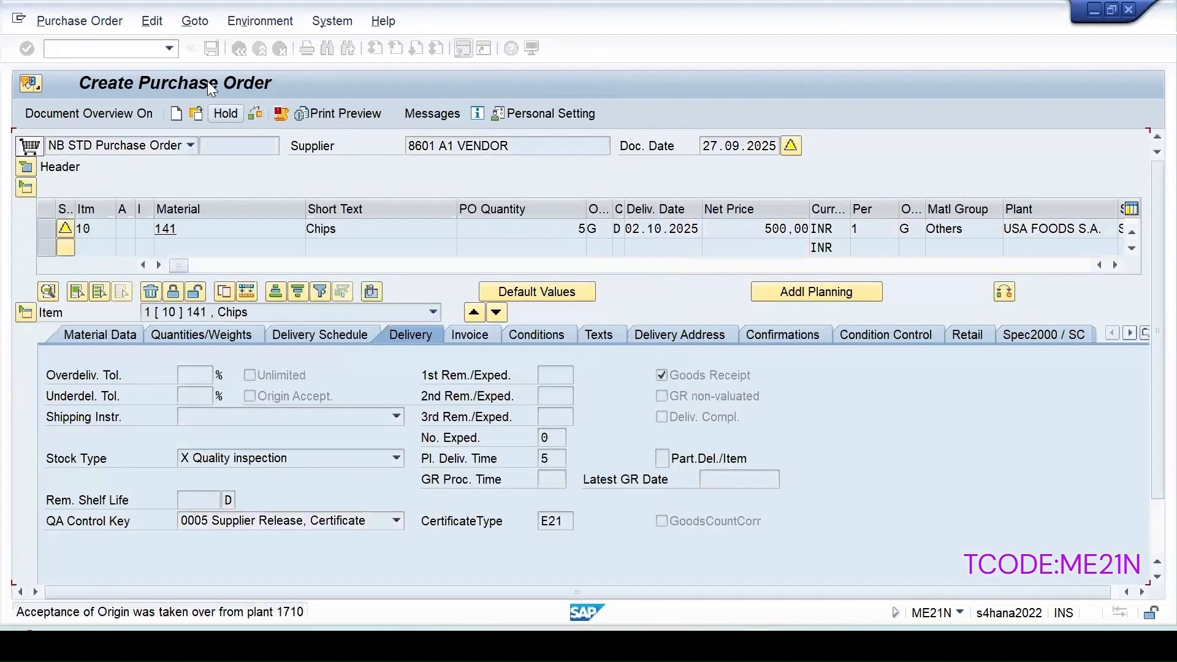
click(211, 48)
click(307, 363)
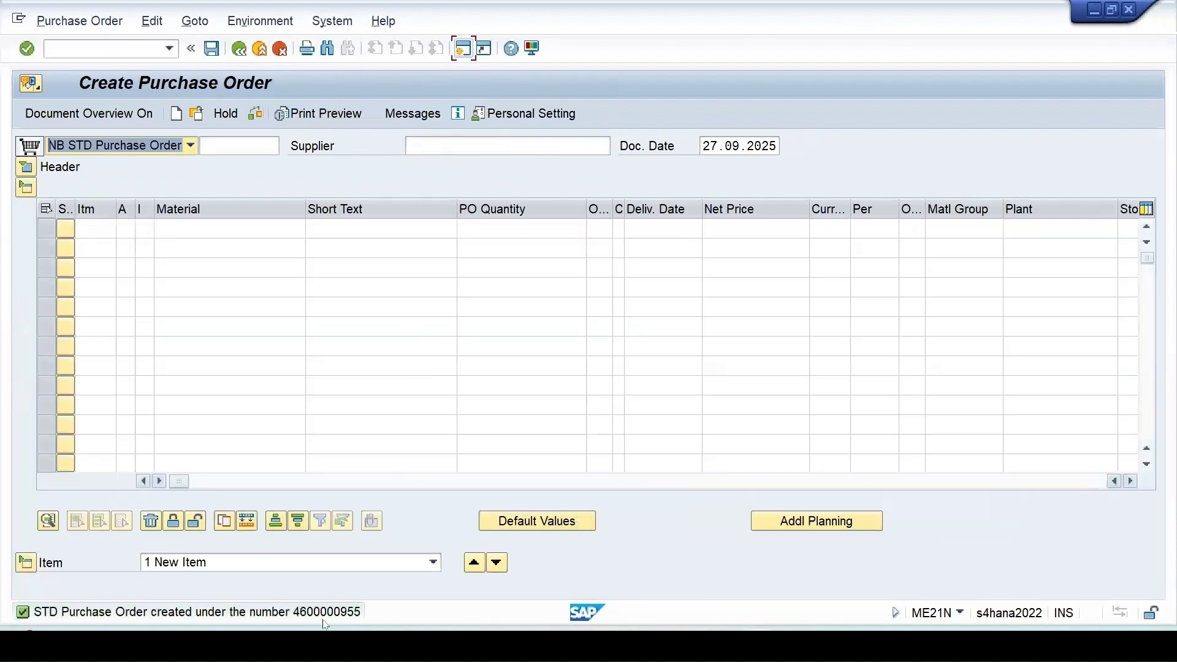
Copy the new purchase order's number from the details of the status message.
click(350, 614)
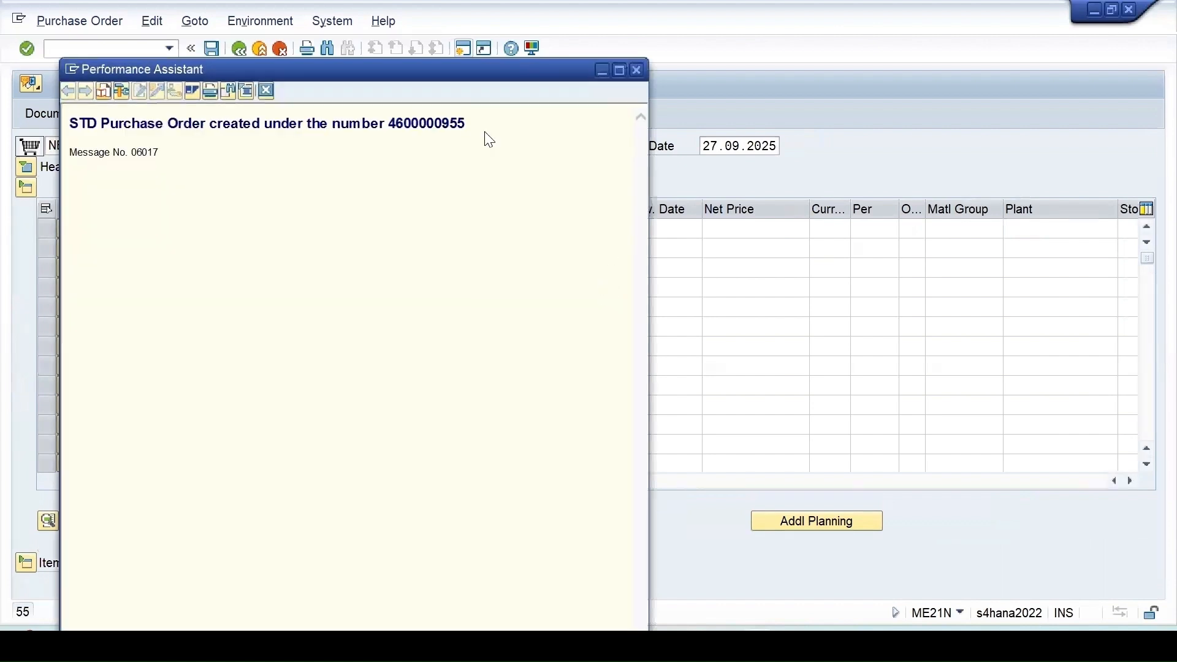
drag(469, 123, 392, 123)
key(ctrl+c)
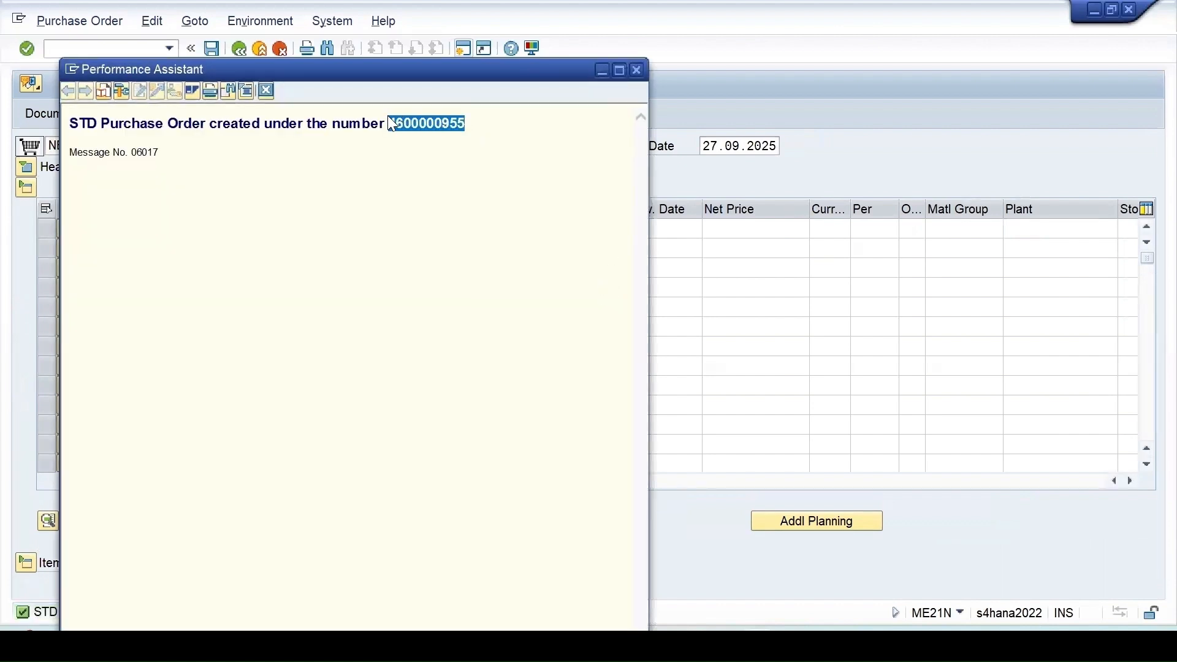
click(636, 70)
Open the MIGO goods receipt and load the purchase order using the copied order number.
click(97, 48)
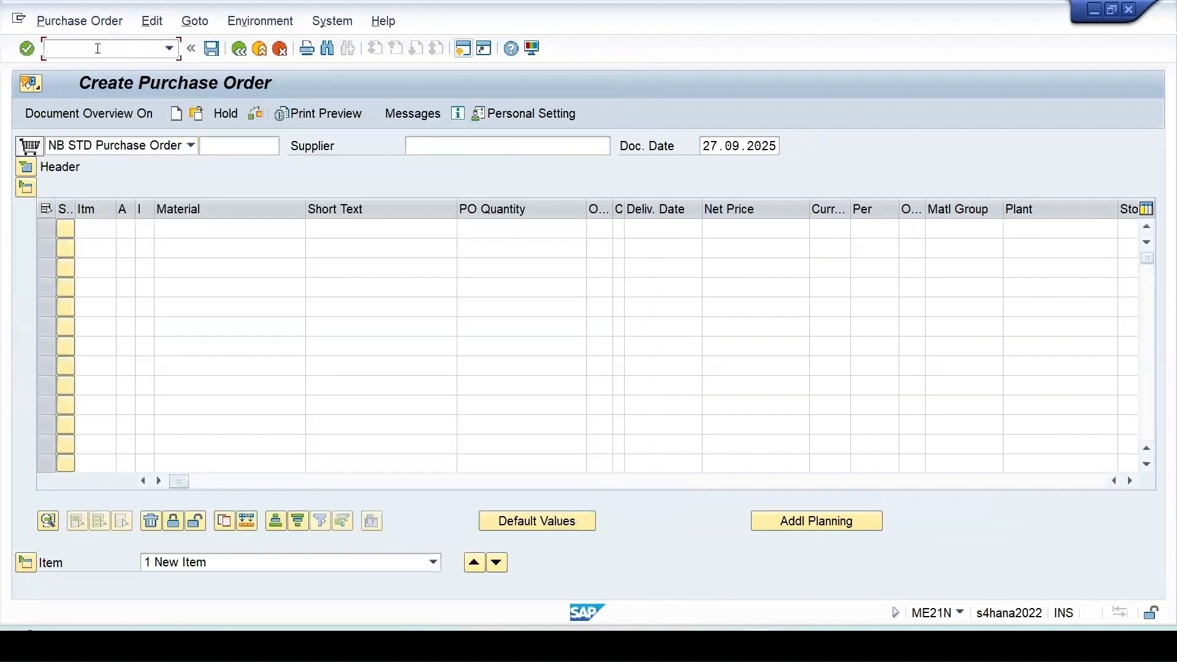
key(Return)
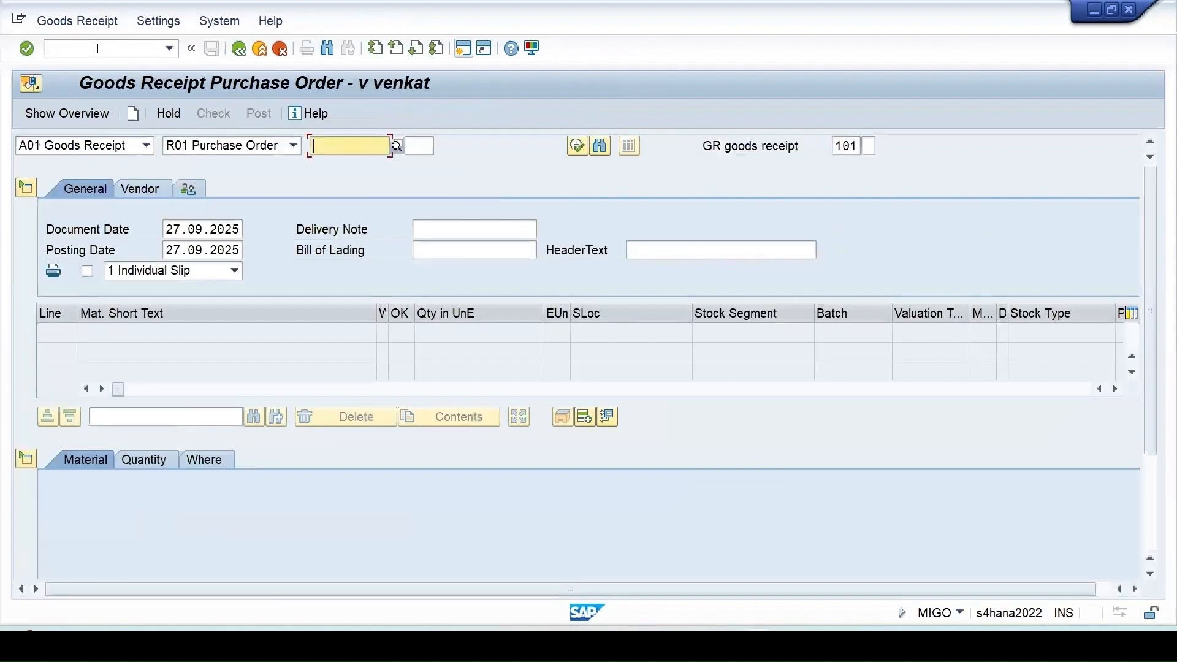
key(ctrl+v)
key(Return)
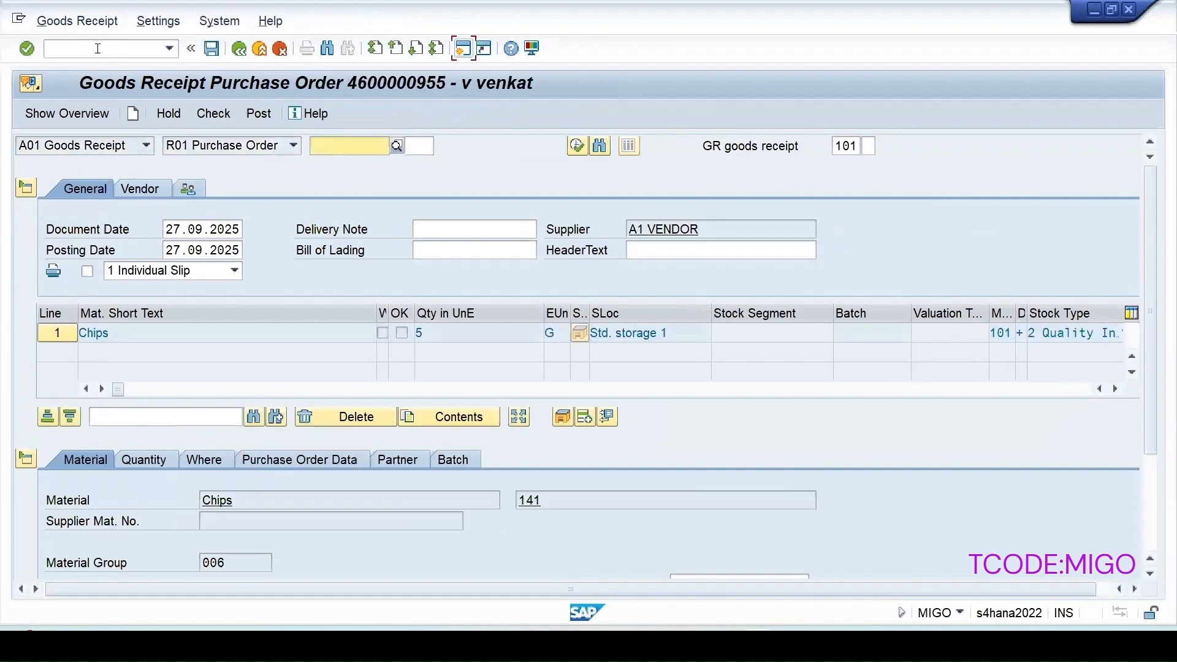
Mark the Chips item as OK, run the document check, and post the goods receipt.
scroll(142, 511, down, 3)
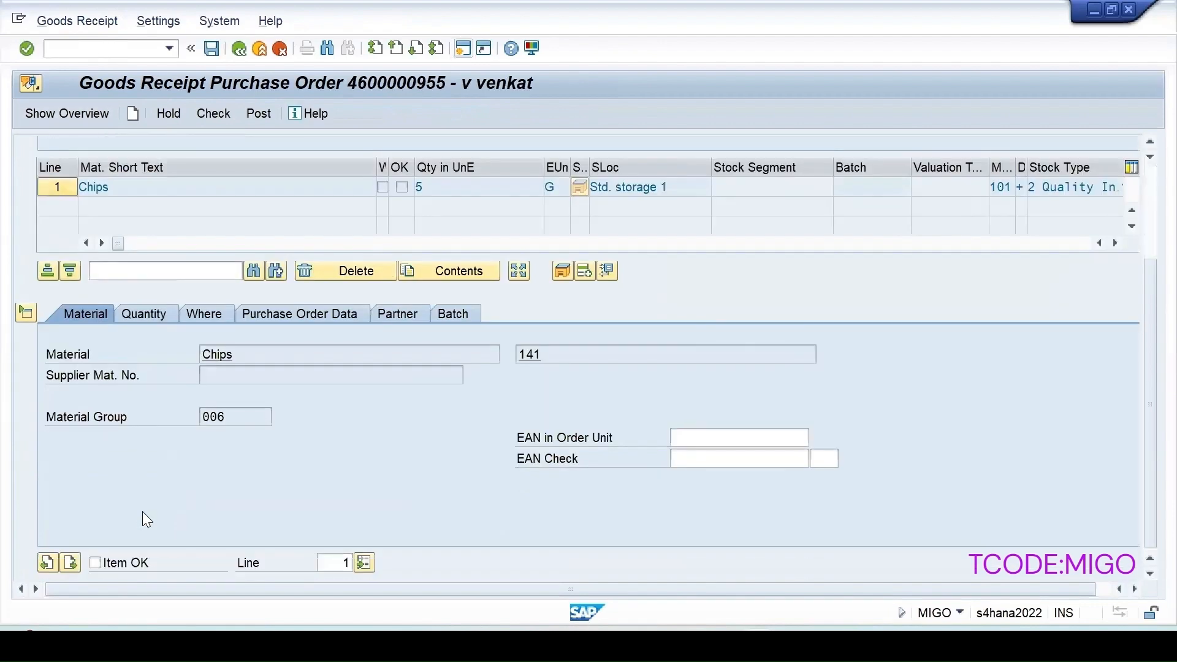
click(118, 567)
click(214, 113)
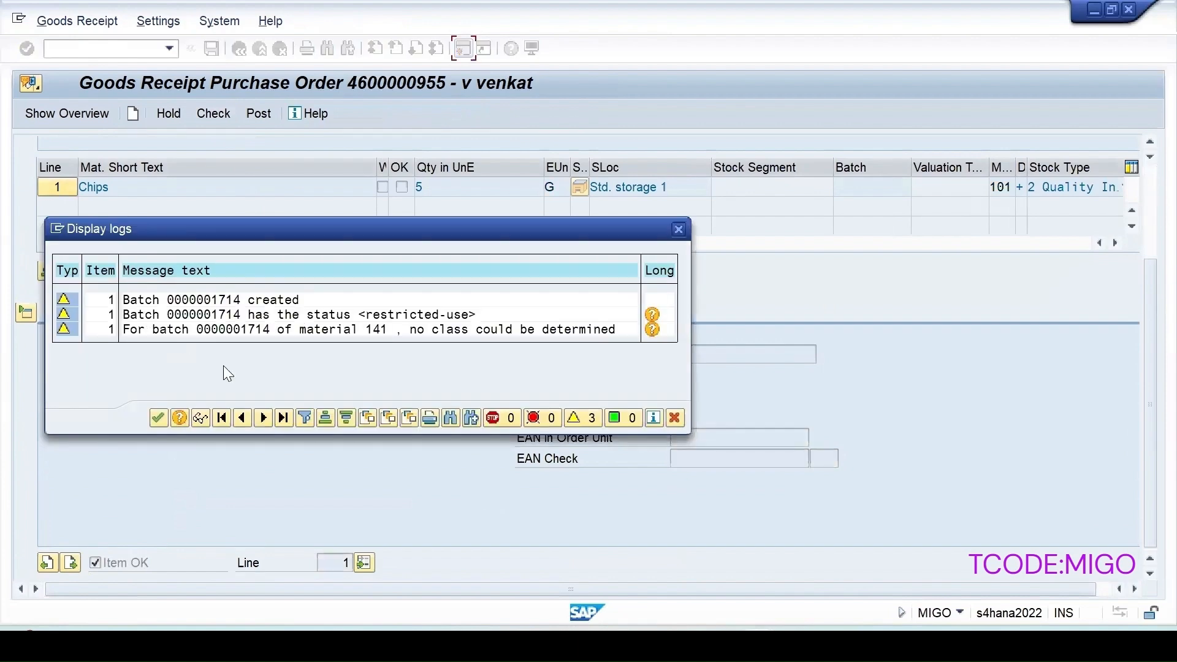
click(153, 419)
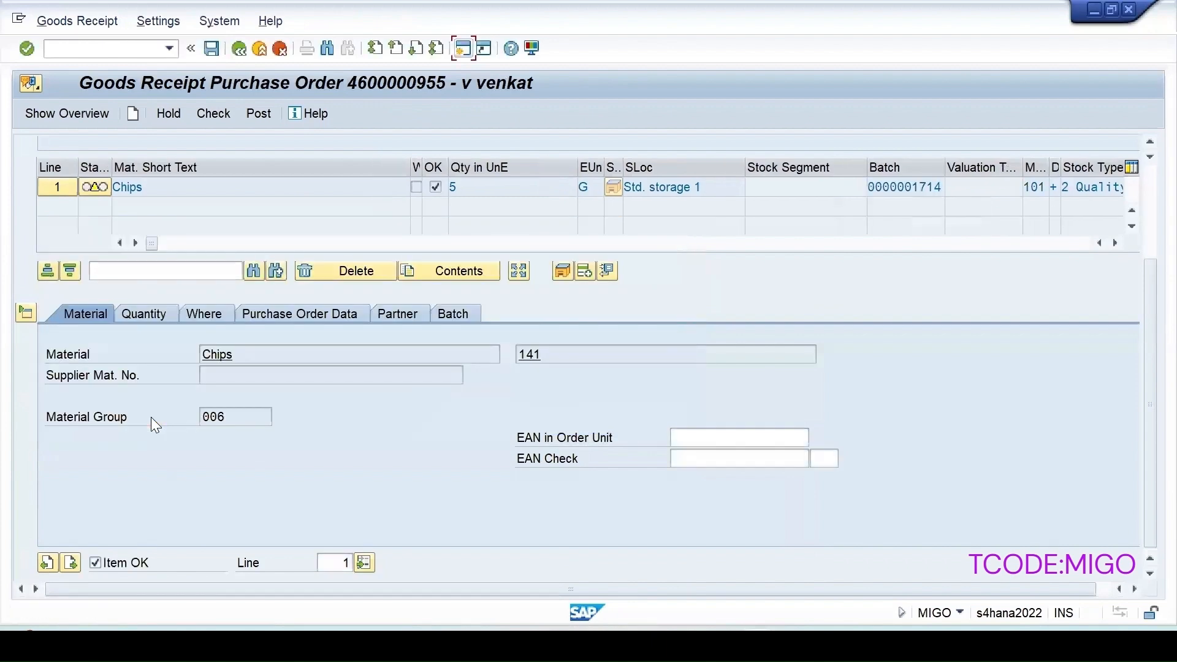
click(212, 50)
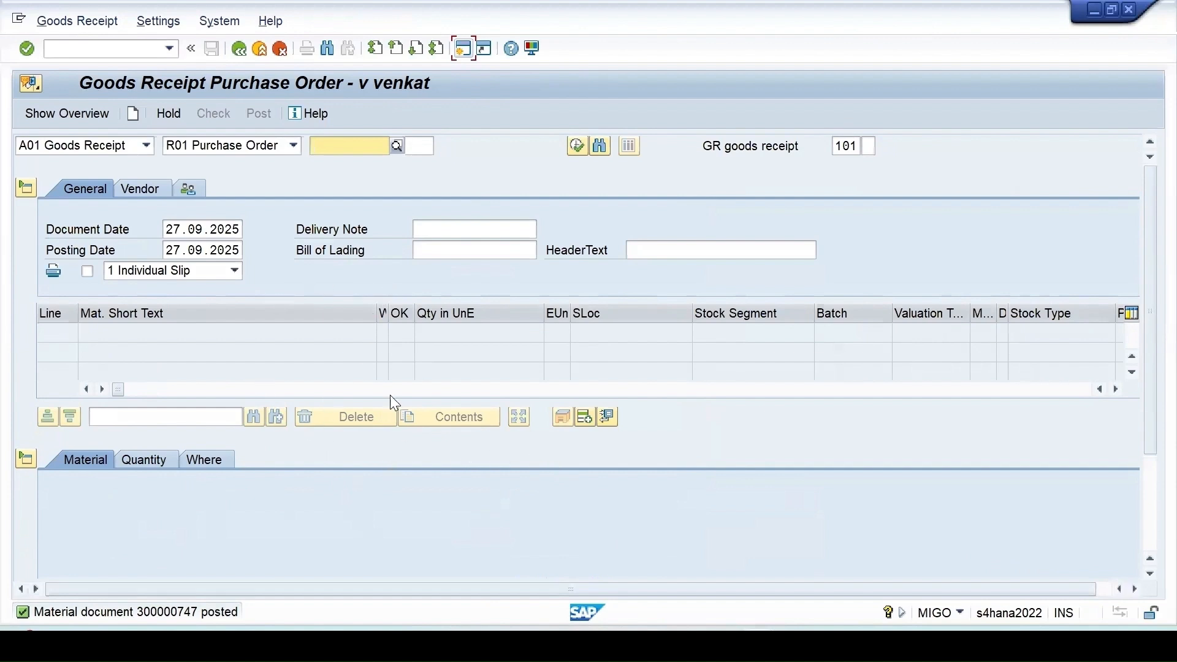
Open the QM configuration with transaction QCC0 in a new session and display the control keys for QM in Procurement.
click(464, 49)
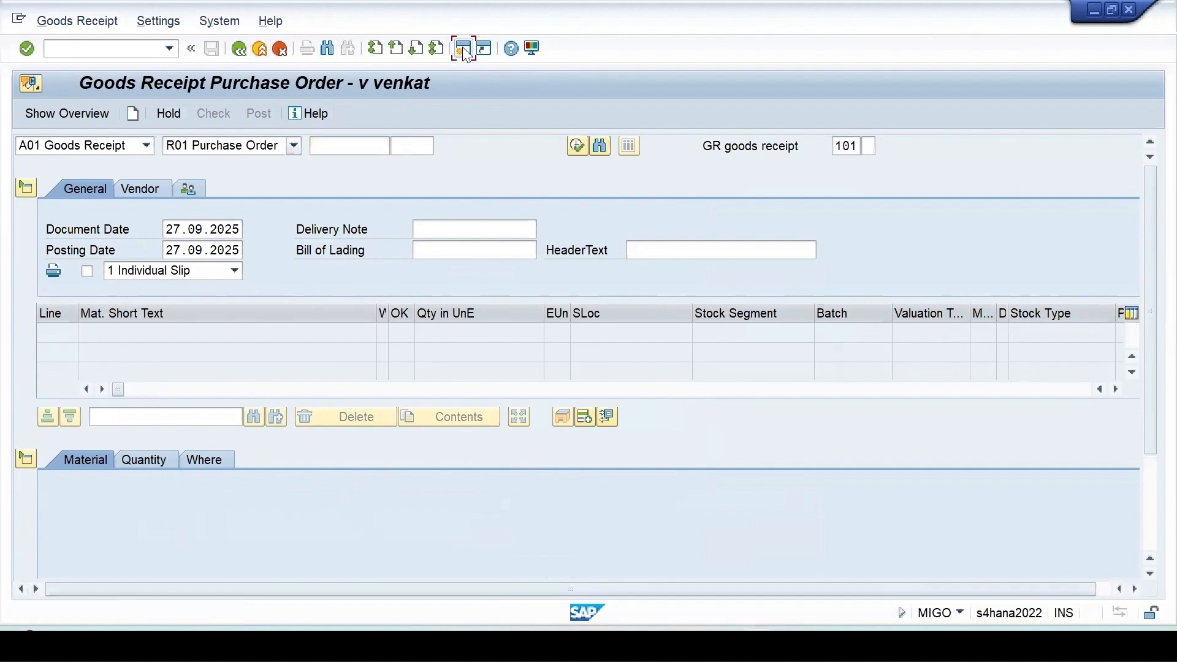
text(qcc0)
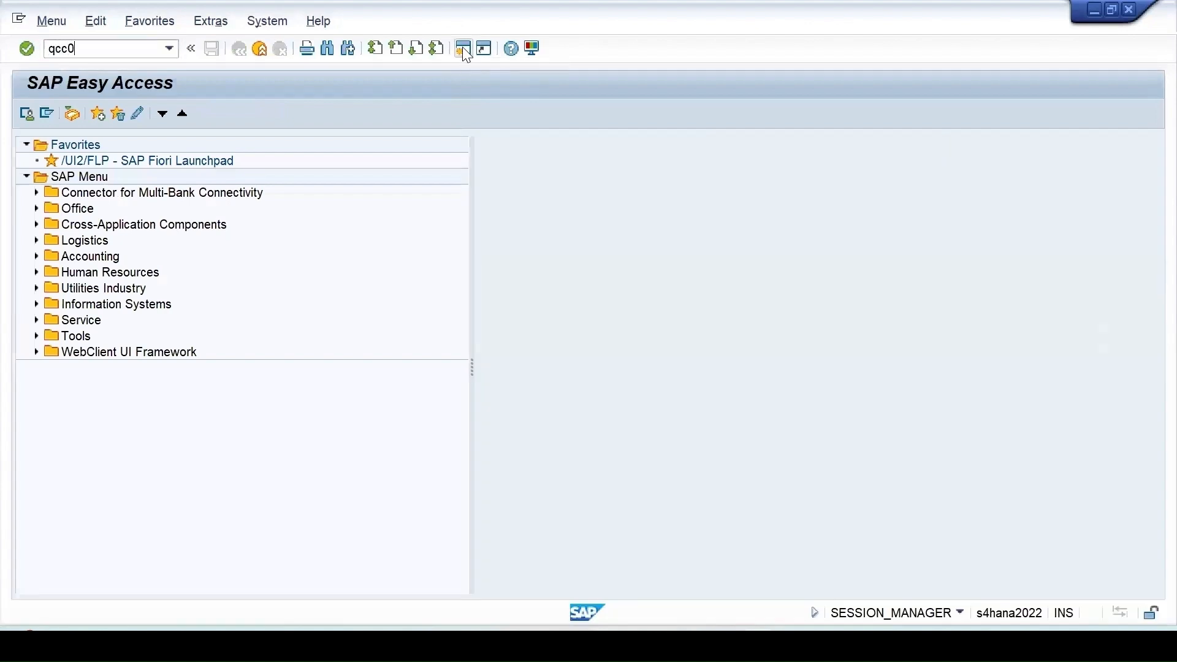
key(Return)
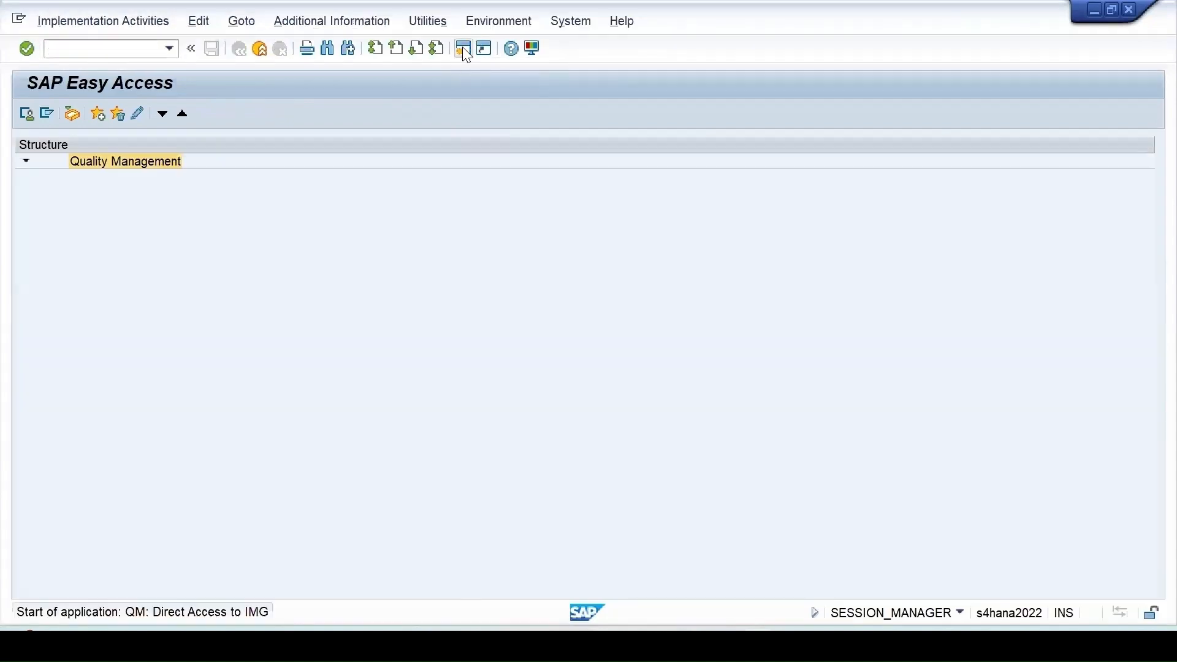
click(35, 193)
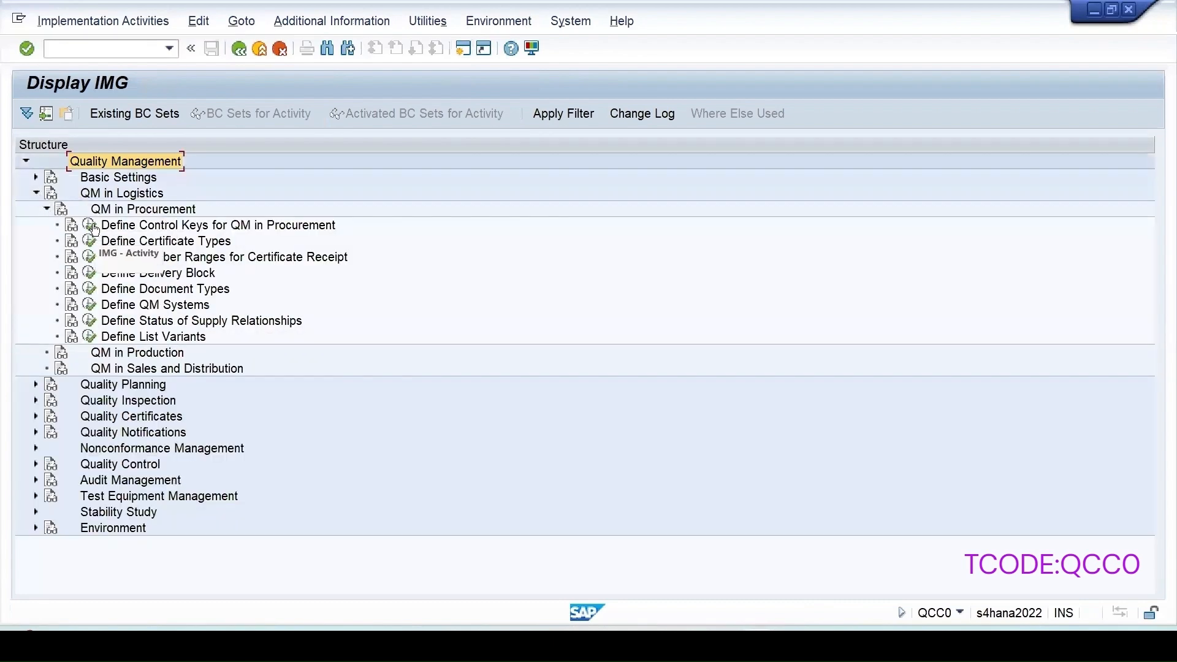
click(89, 225)
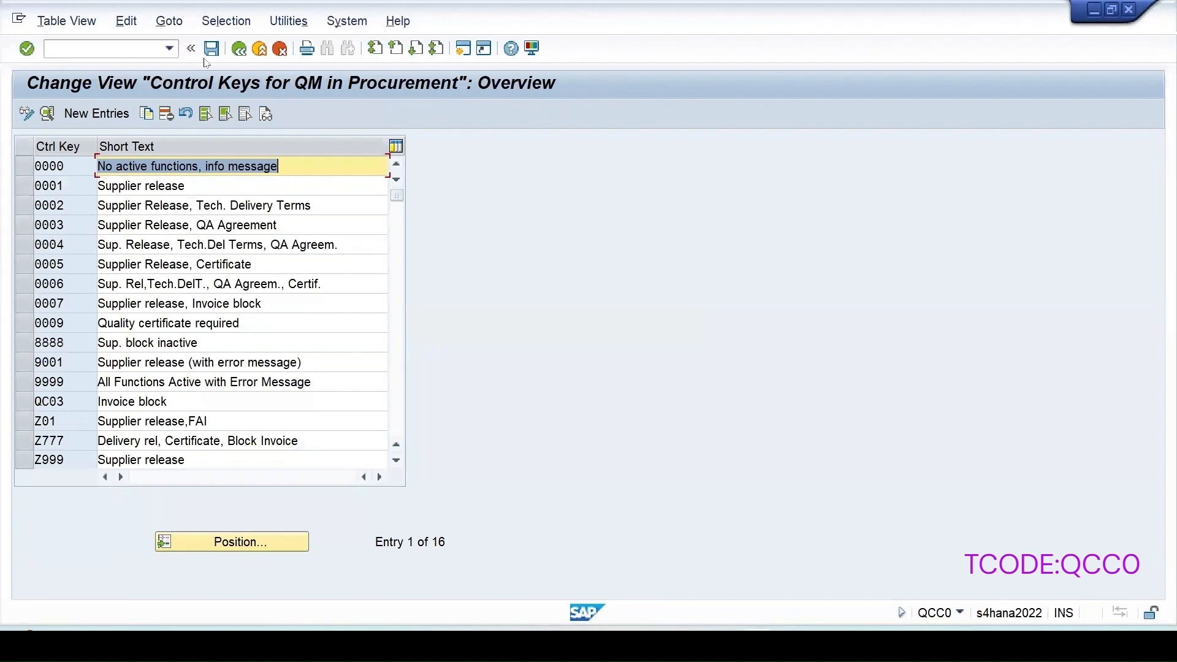
Leave the control keys and open the details of certificate type E21 in the certificate types configuration.
click(239, 48)
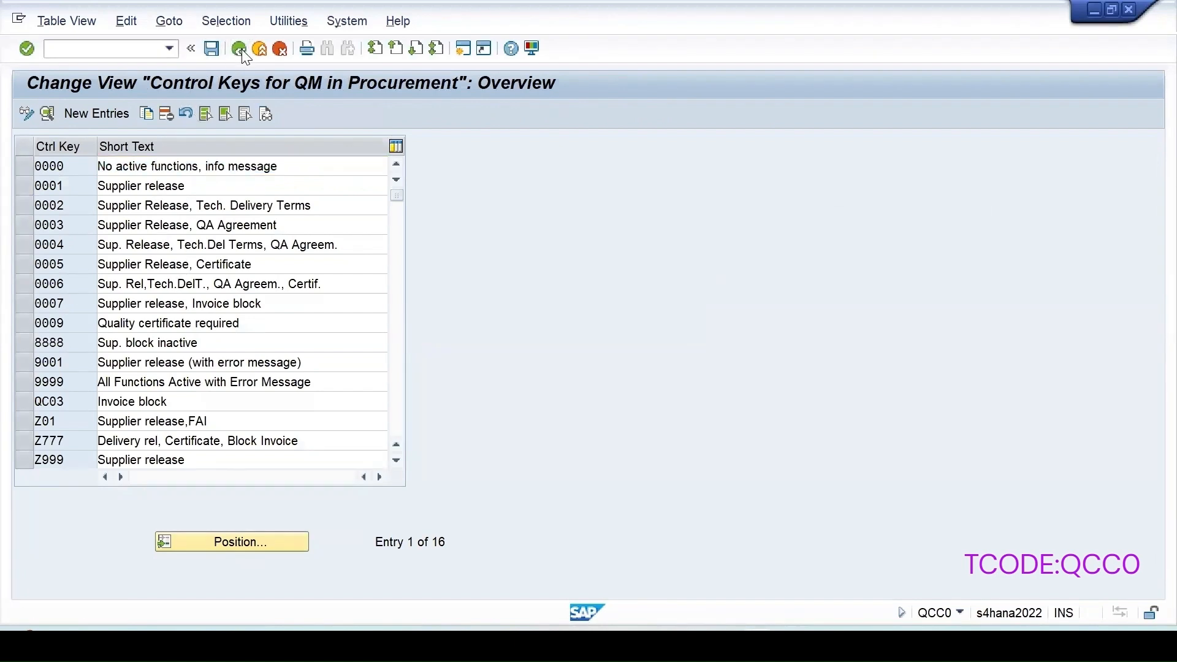
click(90, 241)
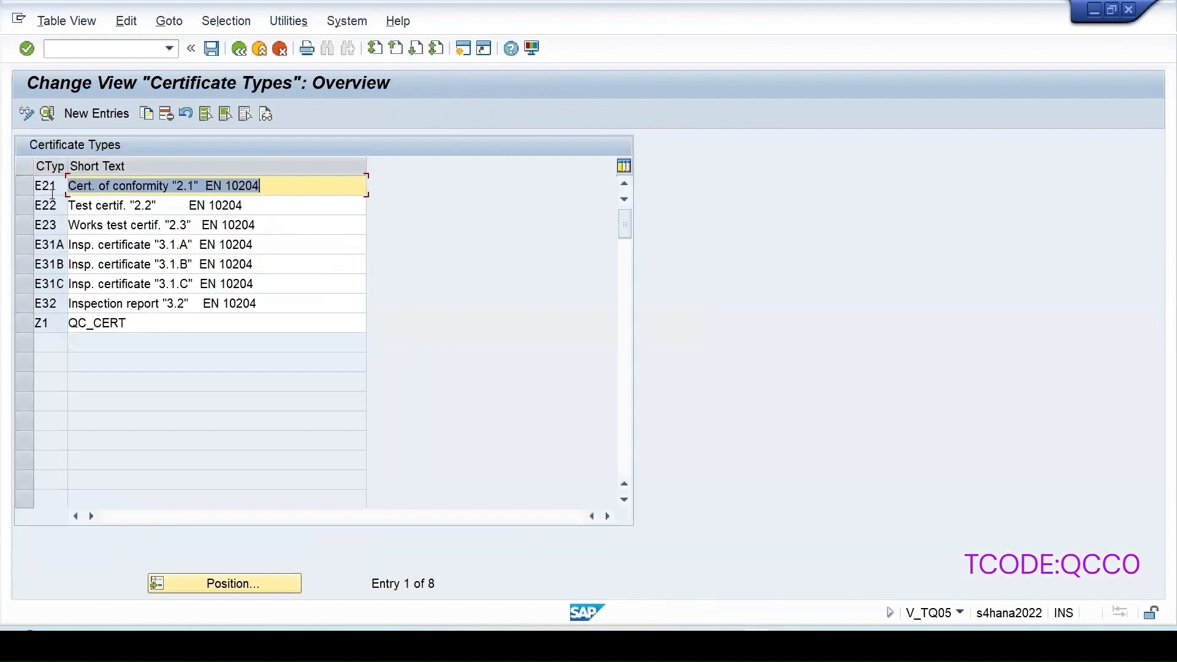
double_click(49, 187)
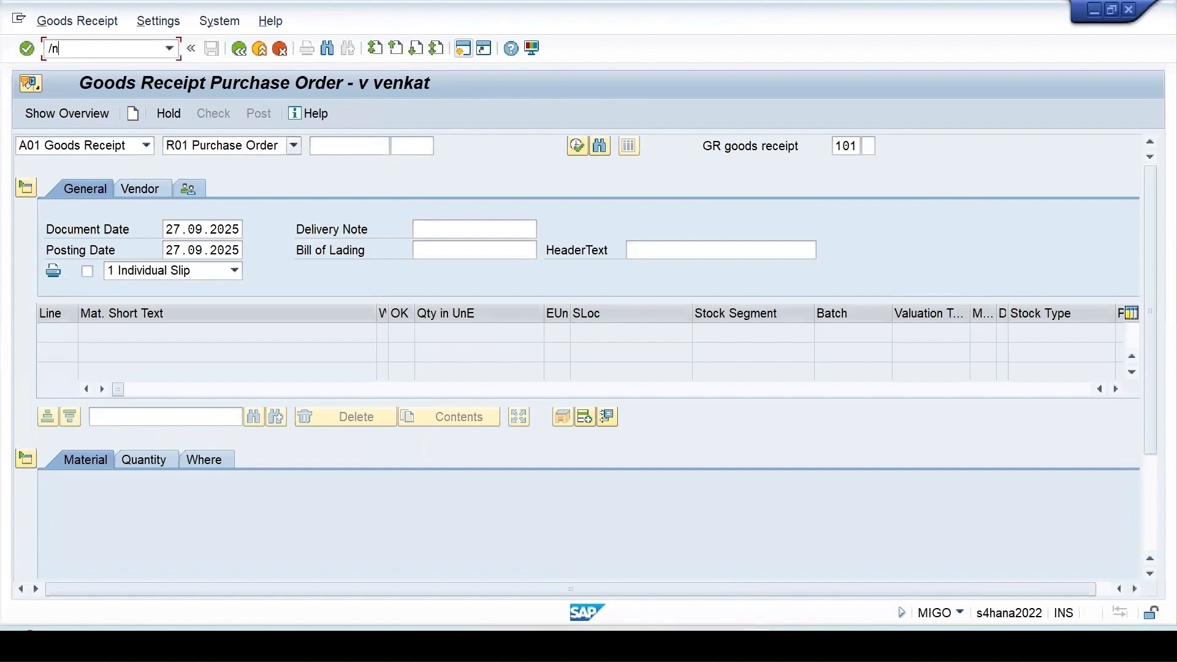
Run the QA32 inspection lot worklist and open results recording for the material 141 lot.
key(Return)
click(25, 114)
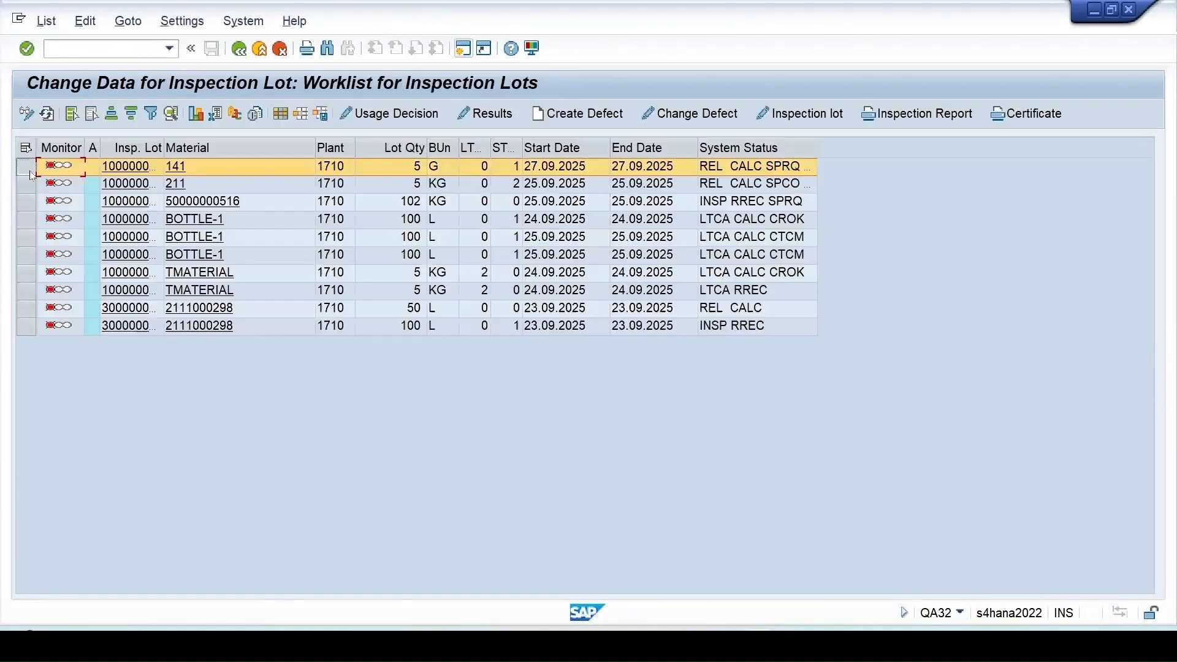
click(485, 114)
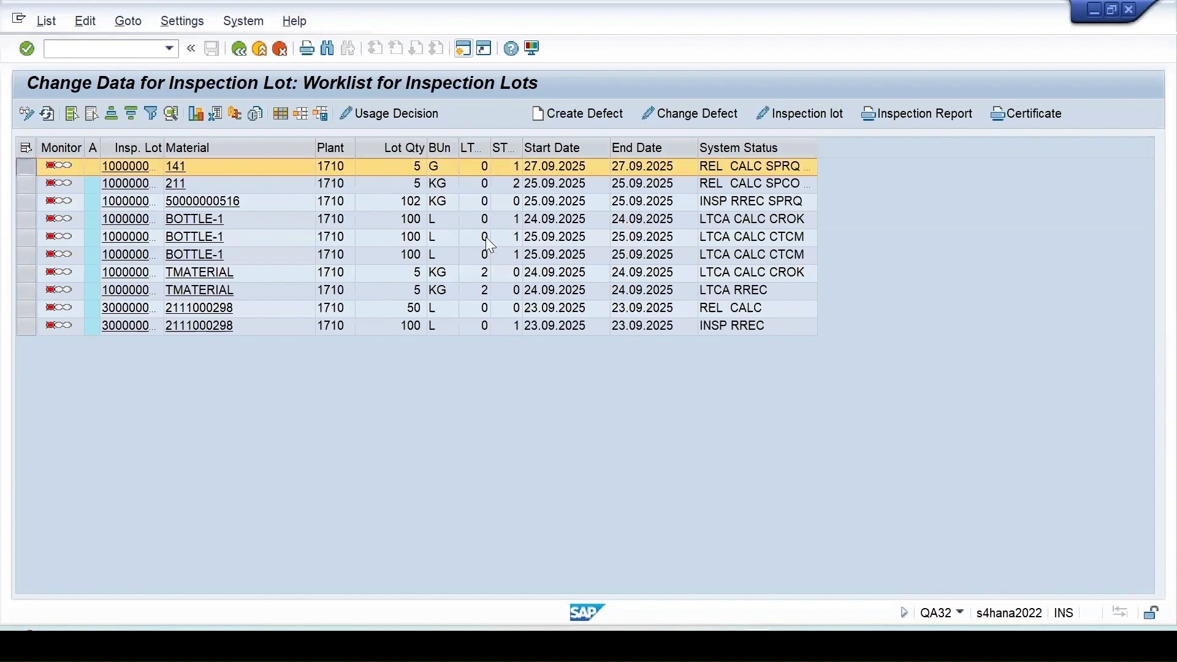
Record 01 White from code group COLORQM as the COLOR characteristic's result, close the characteristic, and save the results.
click(616, 354)
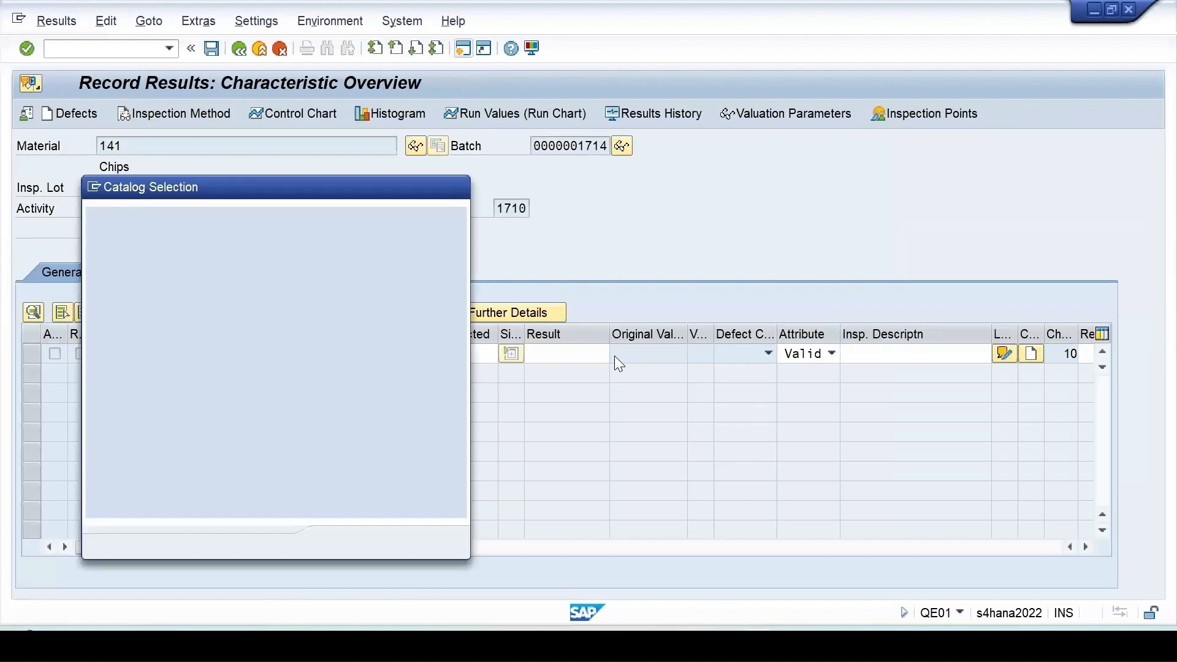
click(127, 263)
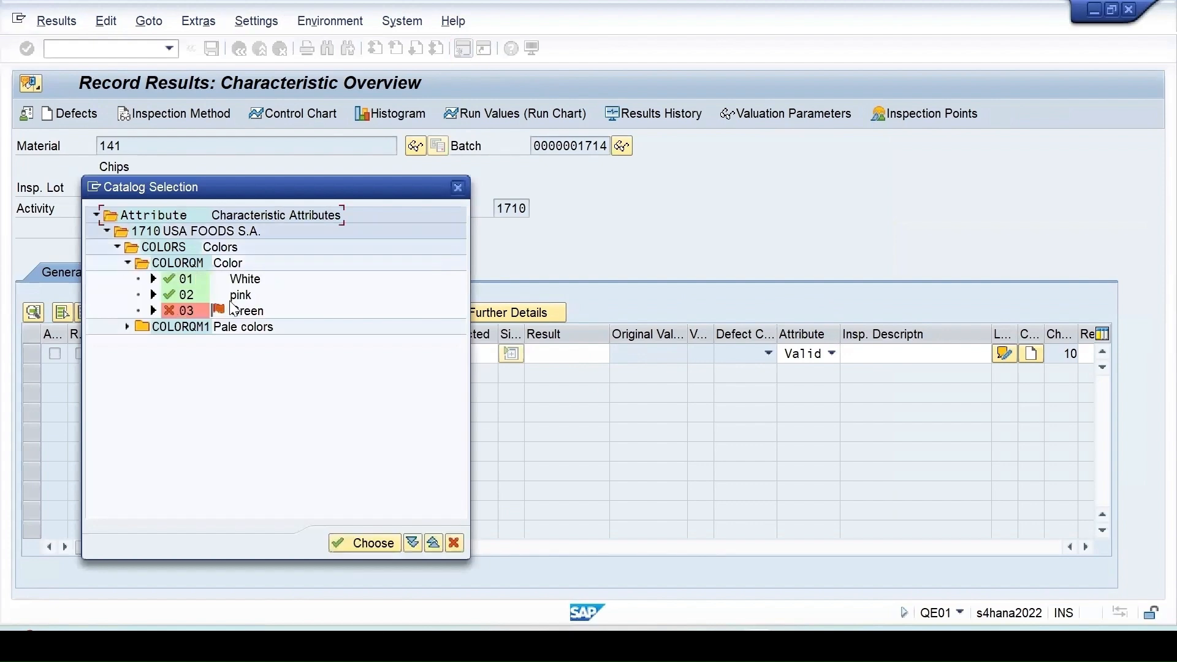
double_click(180, 277)
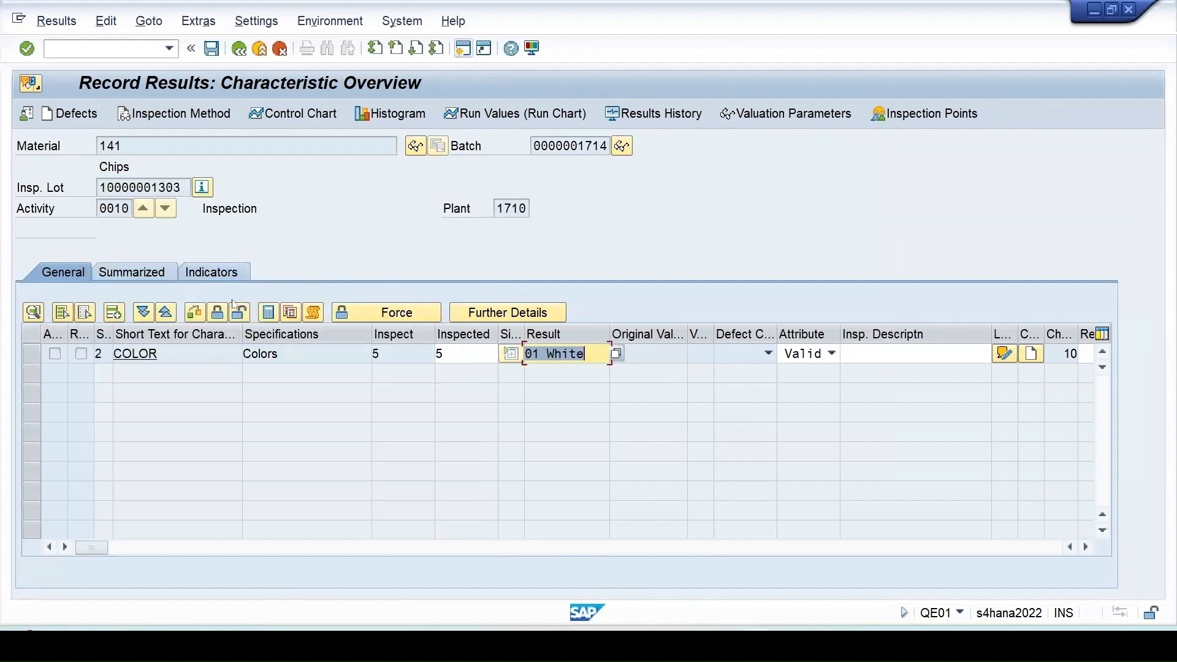
click(218, 313)
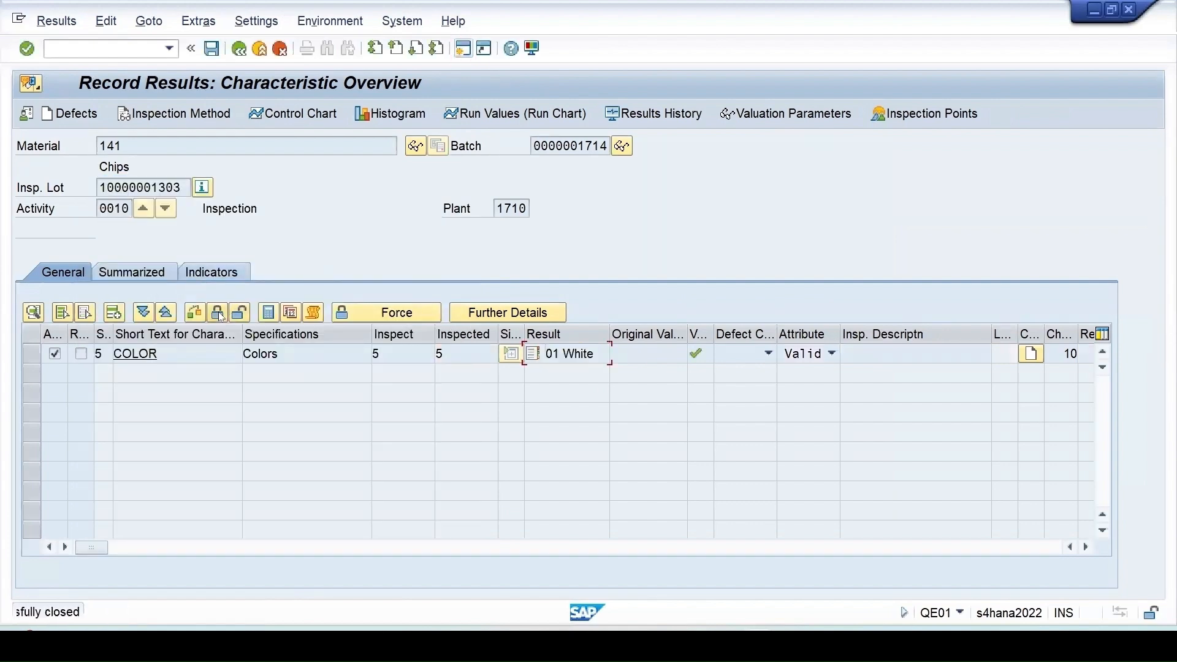
click(211, 51)
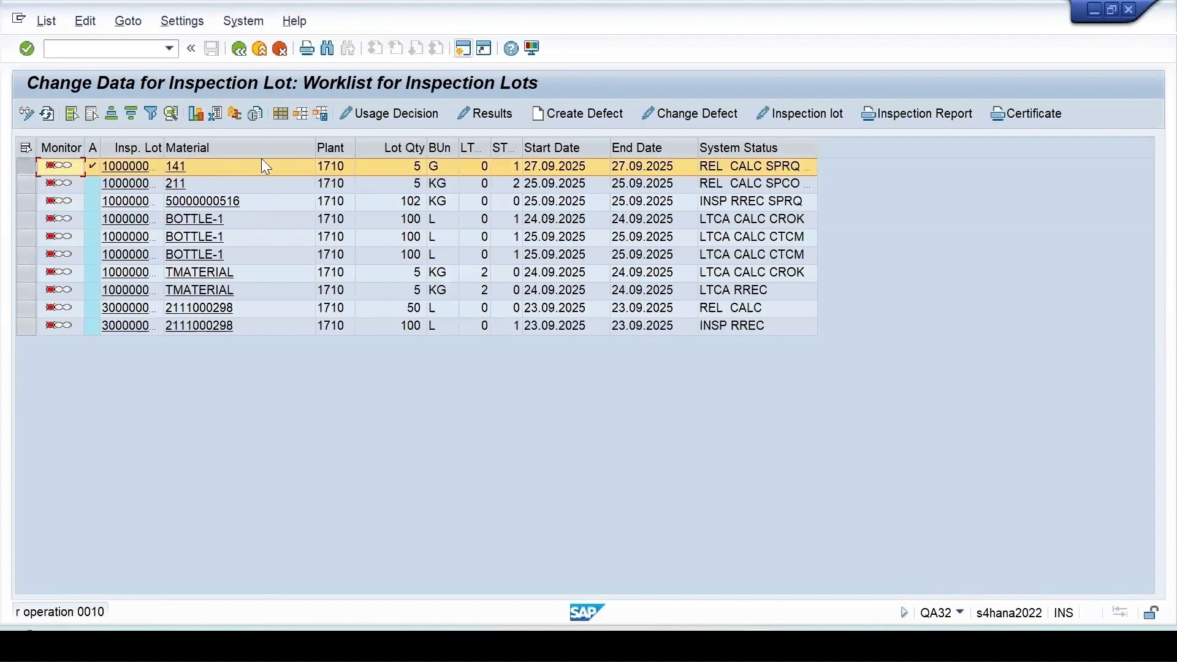
Refresh the inspection lot worklist and open the usage decision for the material 141 lot.
click(46, 113)
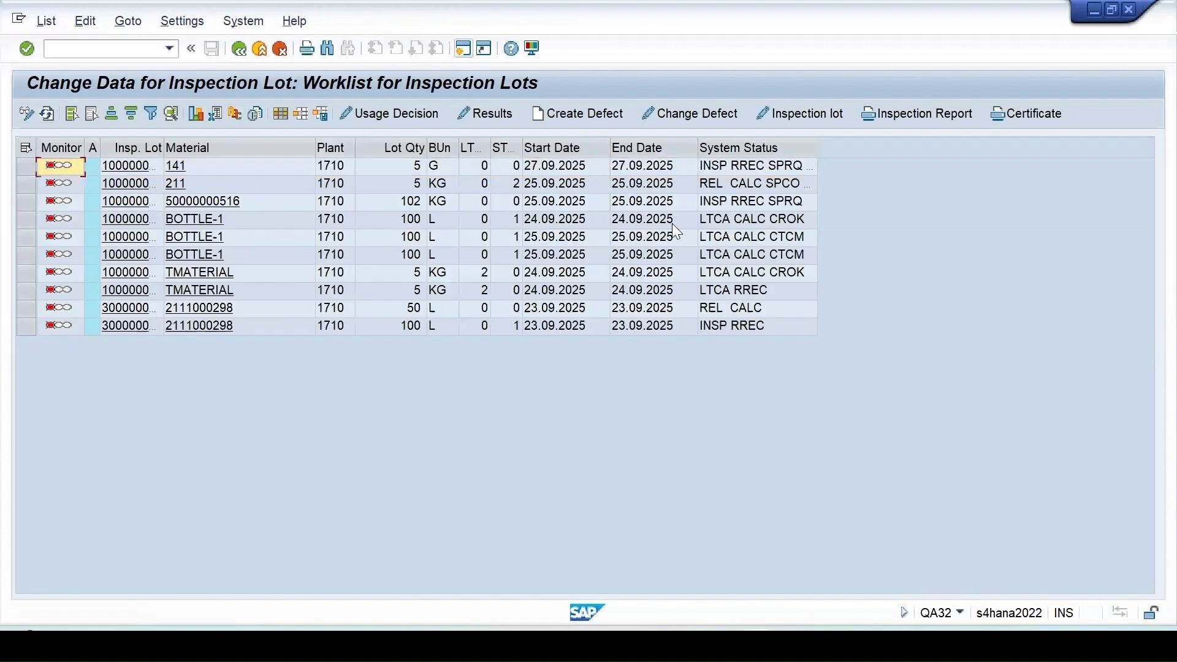
click(26, 165)
click(389, 114)
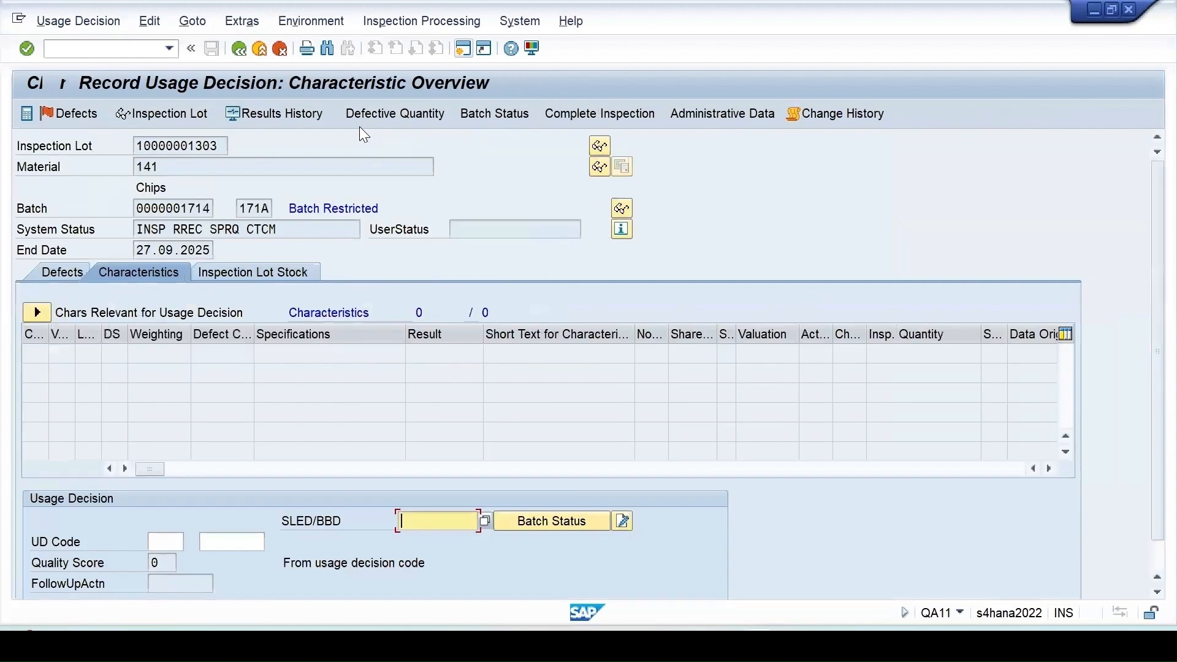
Try to assign usage decision code A1, Accepted-unrestricted stock, to the Chips inspection lot.
click(185, 541)
click(185, 541)
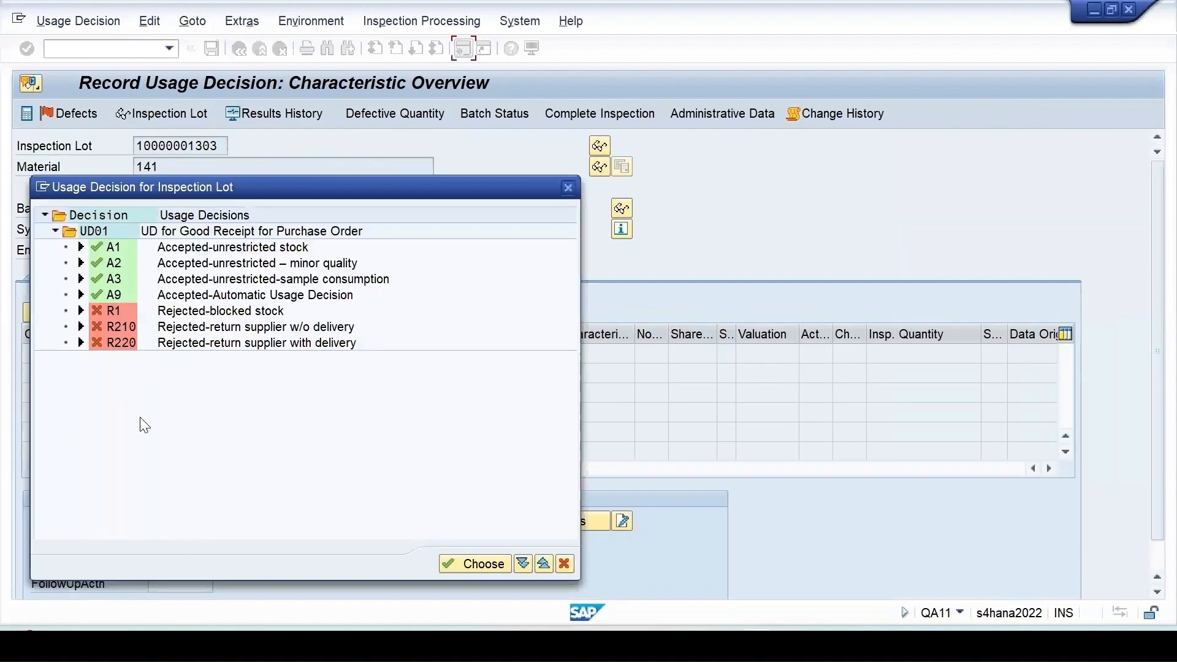
double_click(110, 246)
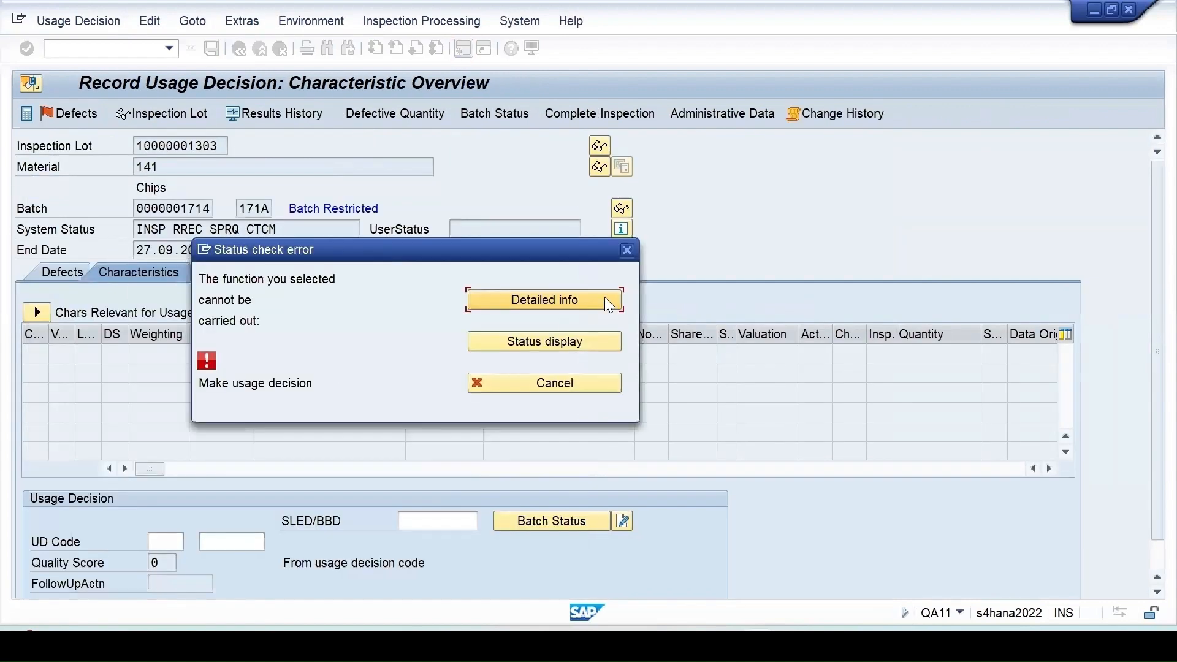
Display the inspection lot's status from the error dialog and examine the CTCM certificate confirmation status.
drag(418, 256, 396, 185)
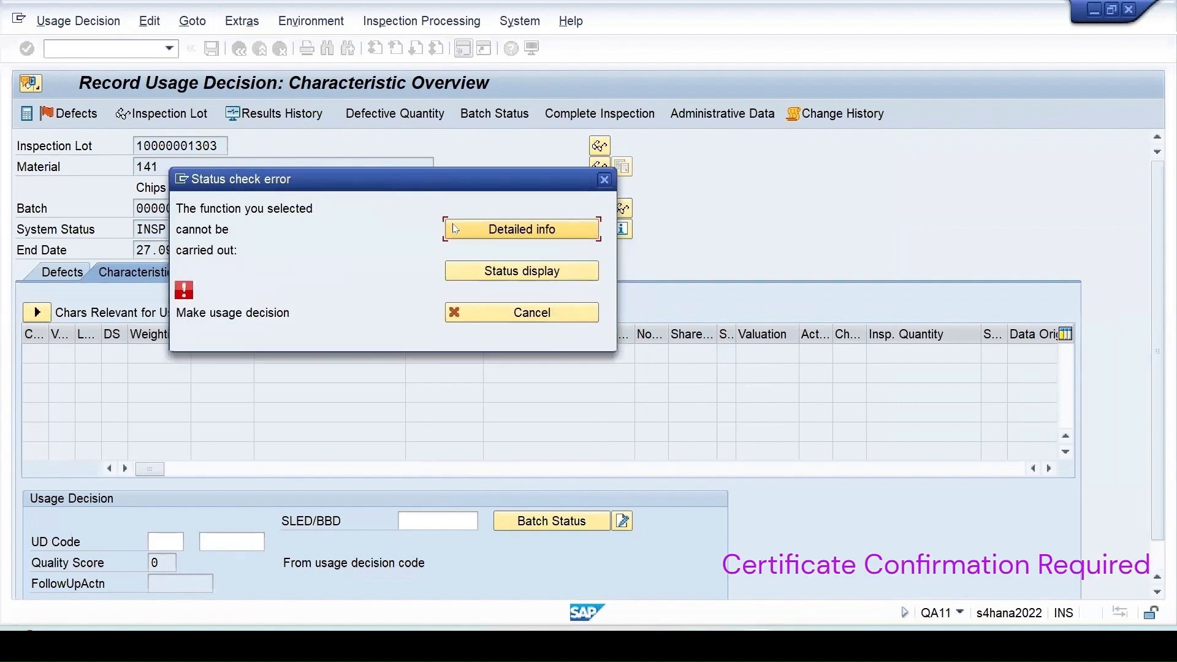
click(521, 271)
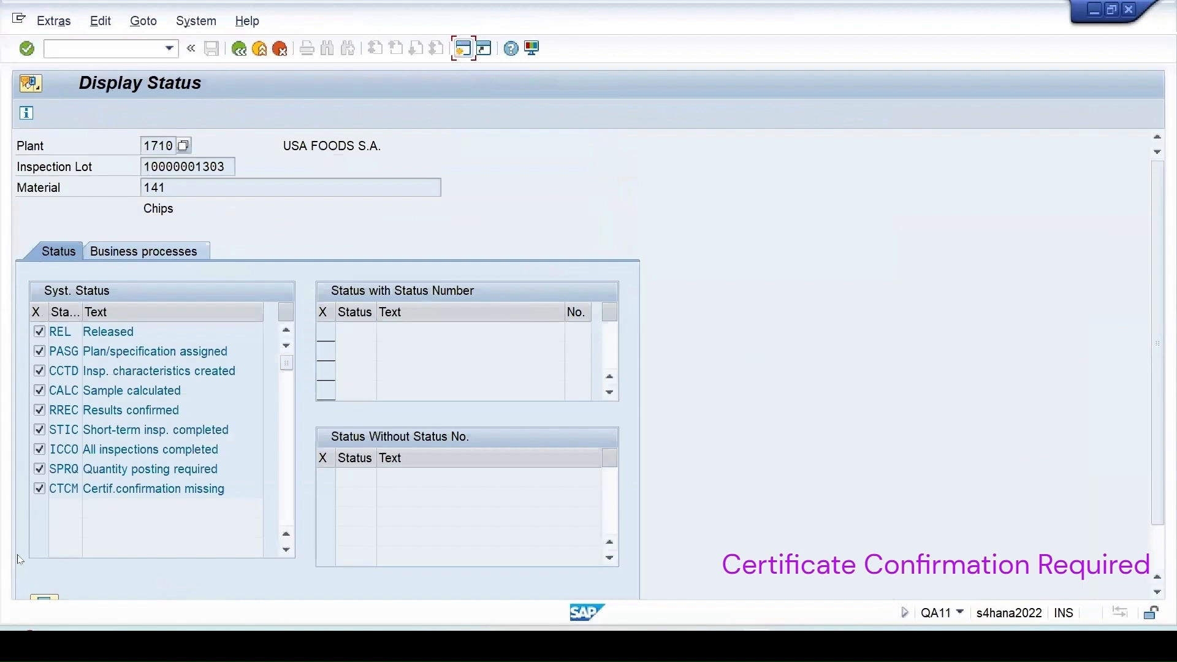
drag(226, 489, 55, 488)
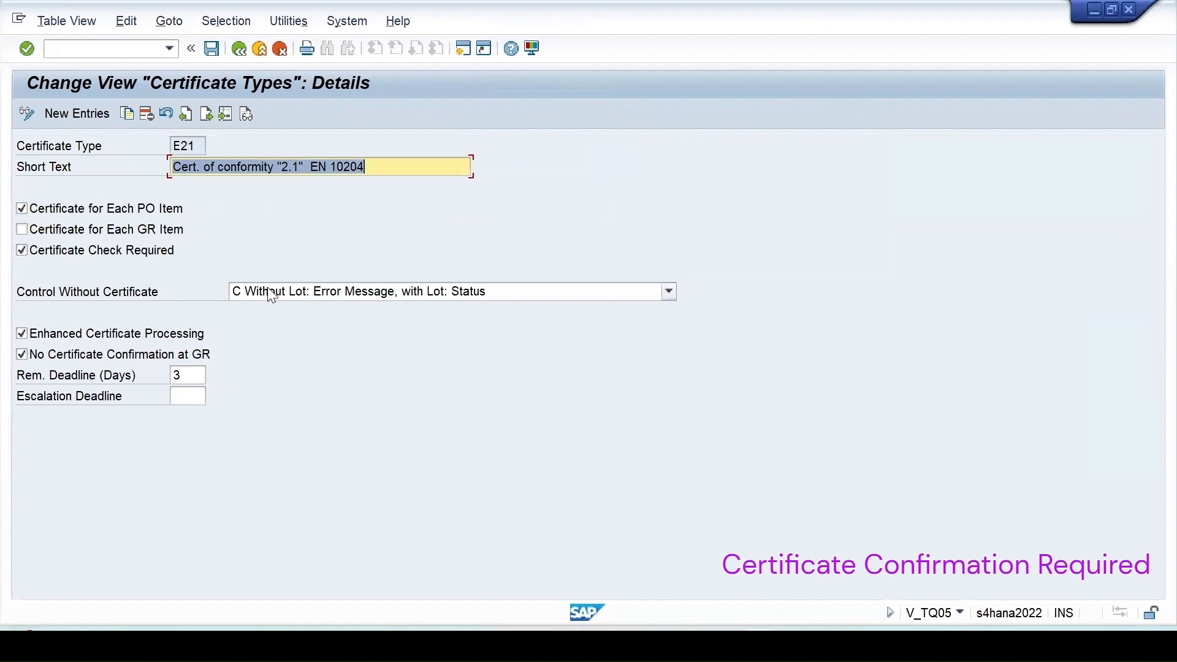
Review the Control Without Certificate options for certificate type E21, keeping option C selected.
click(295, 297)
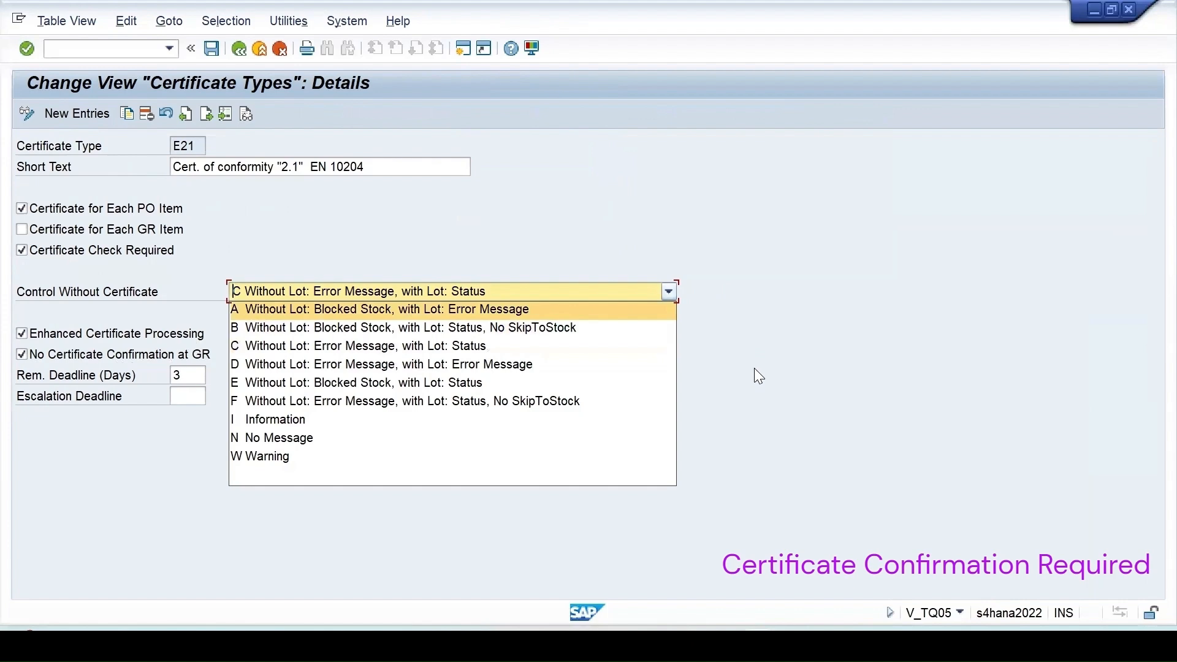
click(426, 347)
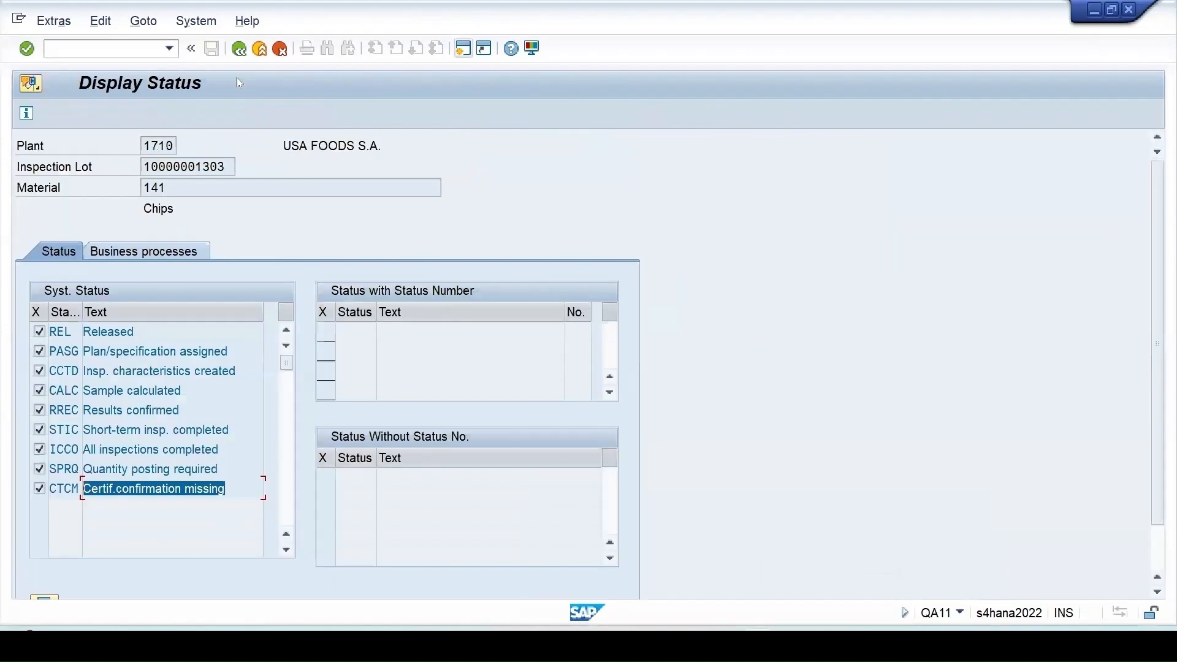
Return from the status display to the usage decision and confirm receipt of the certificate for the Chips lot.
click(239, 48)
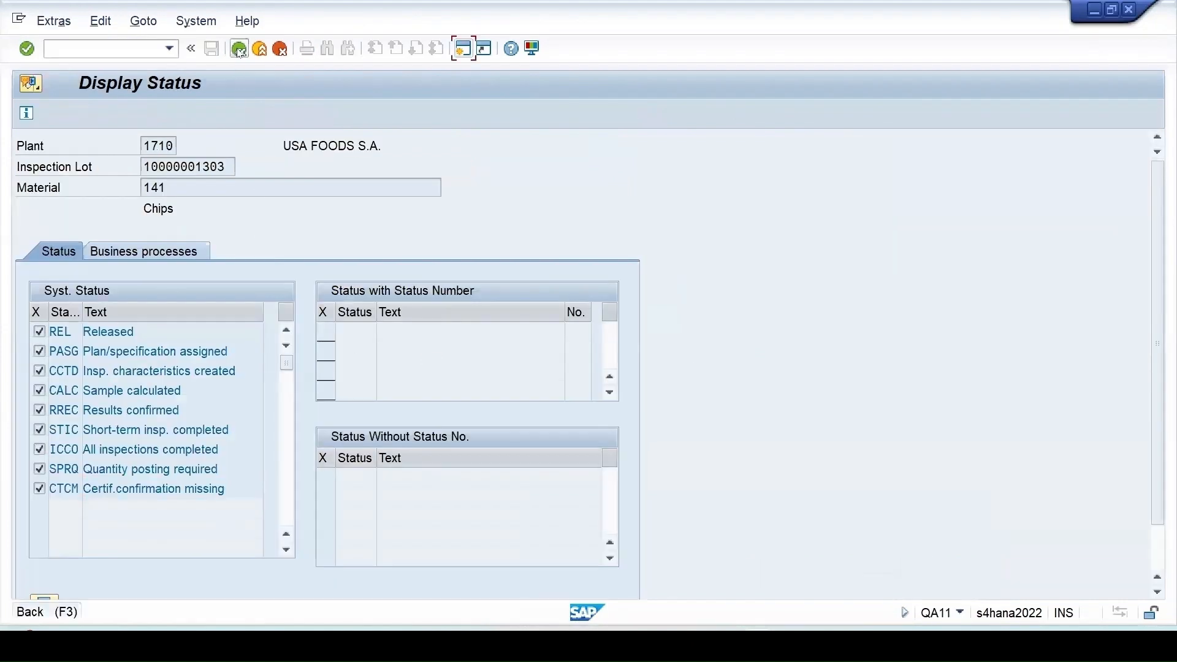
key(Escape)
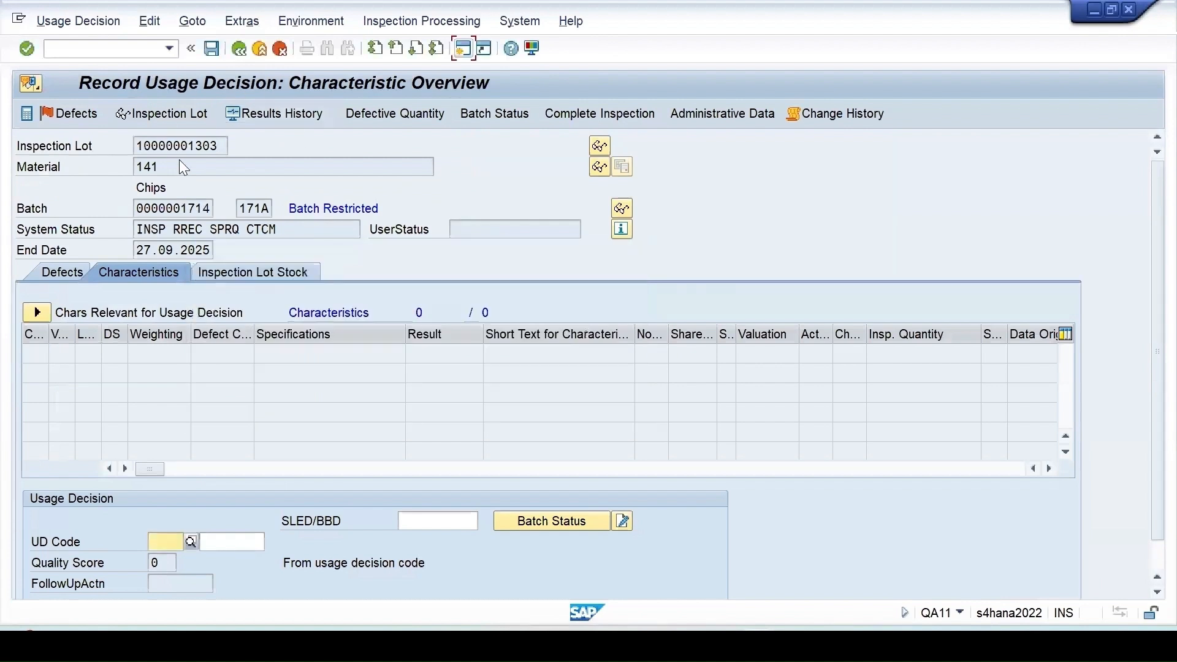
click(147, 23)
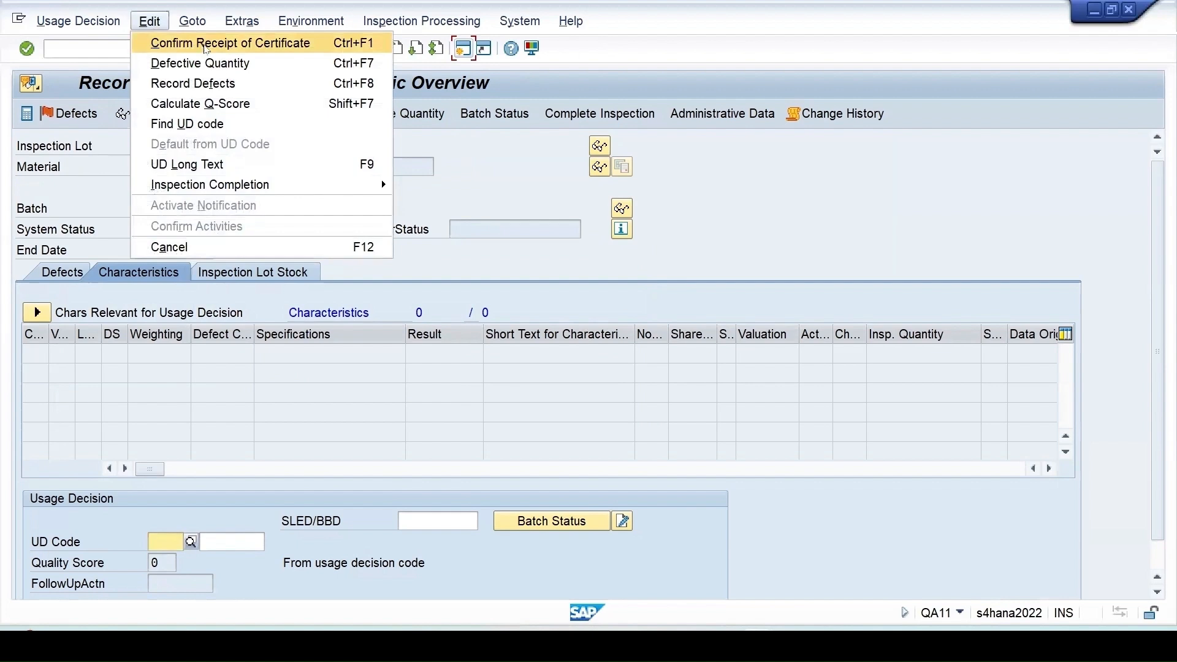
click(293, 49)
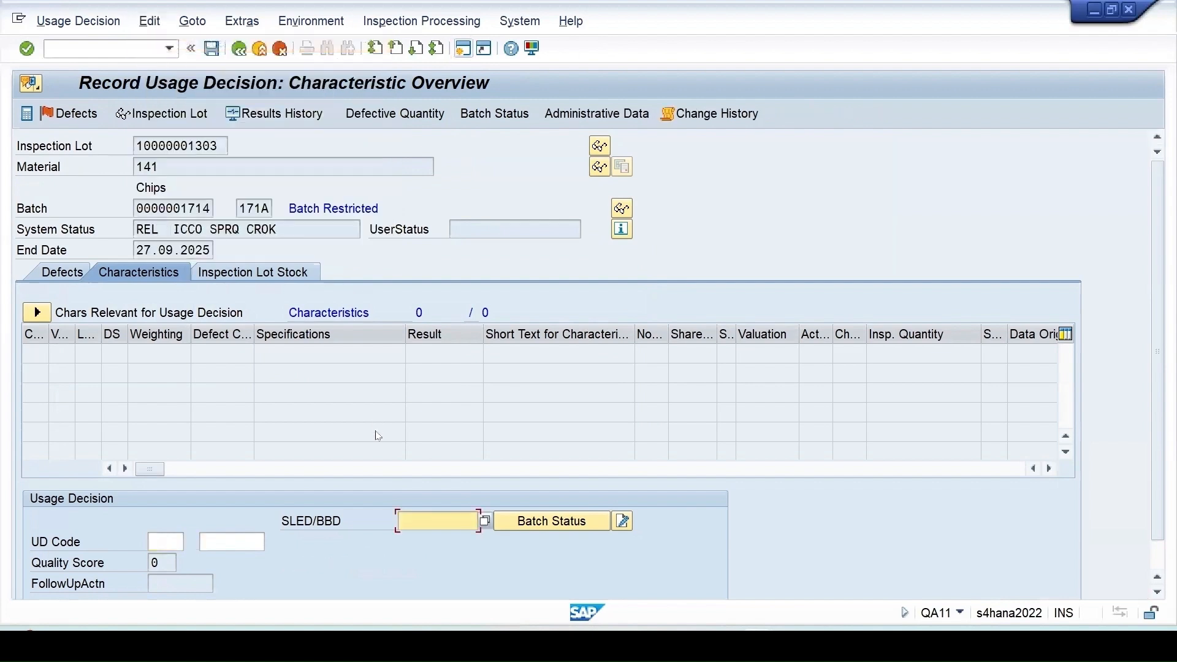
Set the lot's usage decision to A1, Accepted-unrestricted stock, from group UD01, save it, and refresh the worklist.
click(163, 542)
click(190, 542)
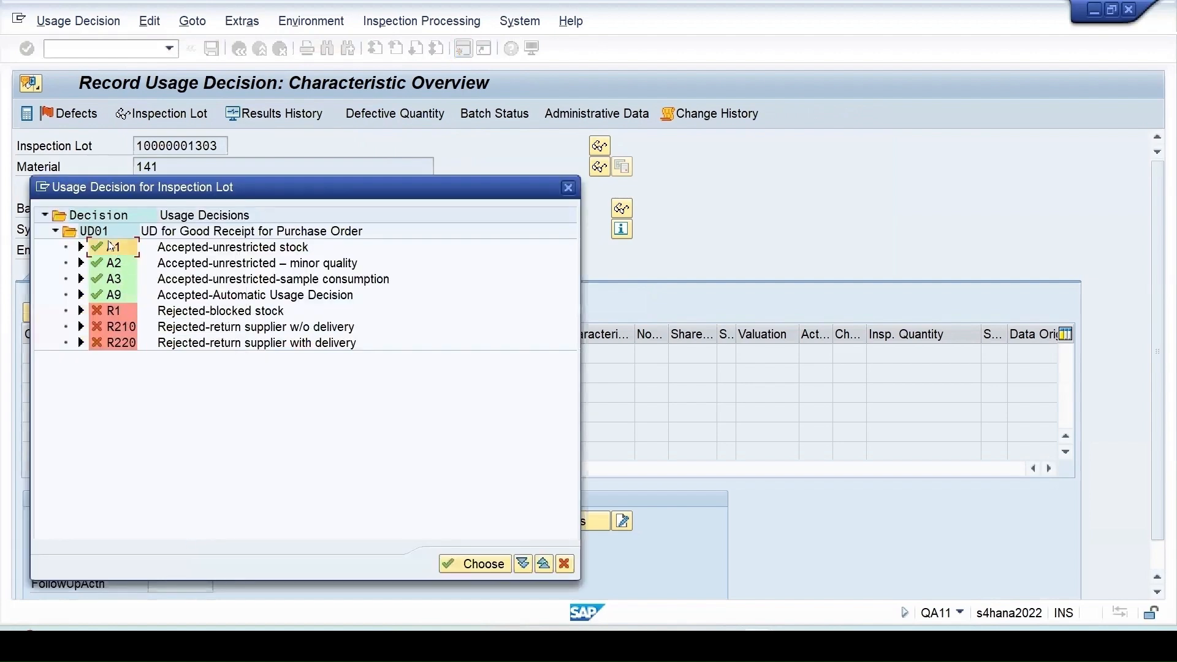
double_click(111, 245)
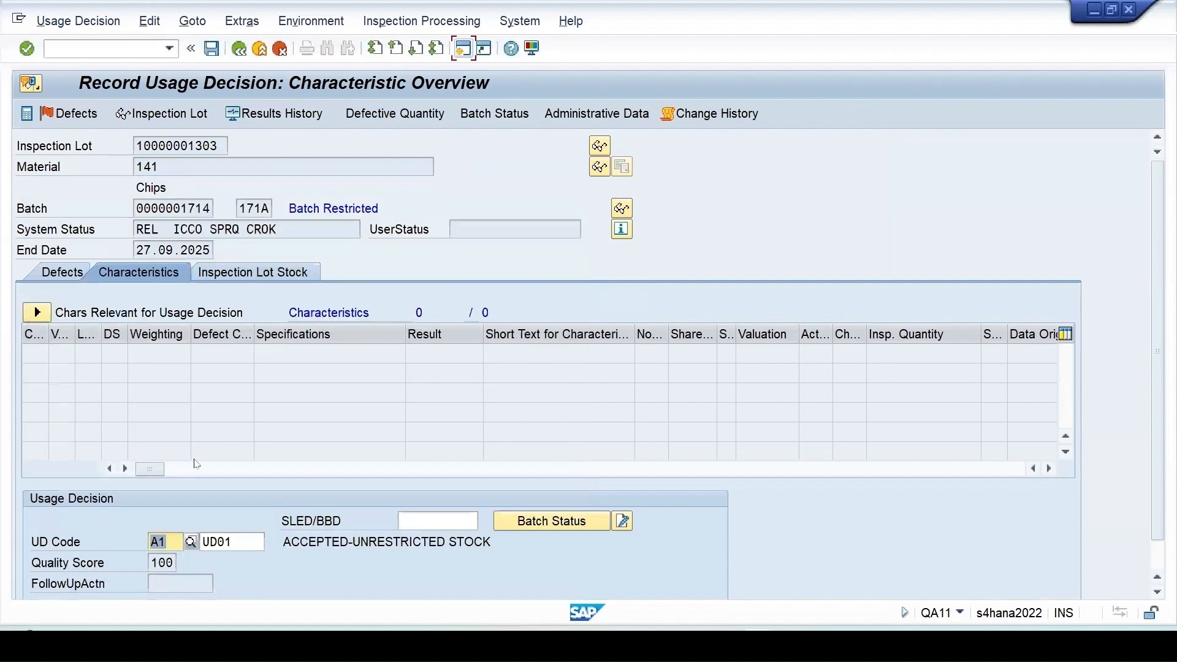
click(213, 54)
click(395, 376)
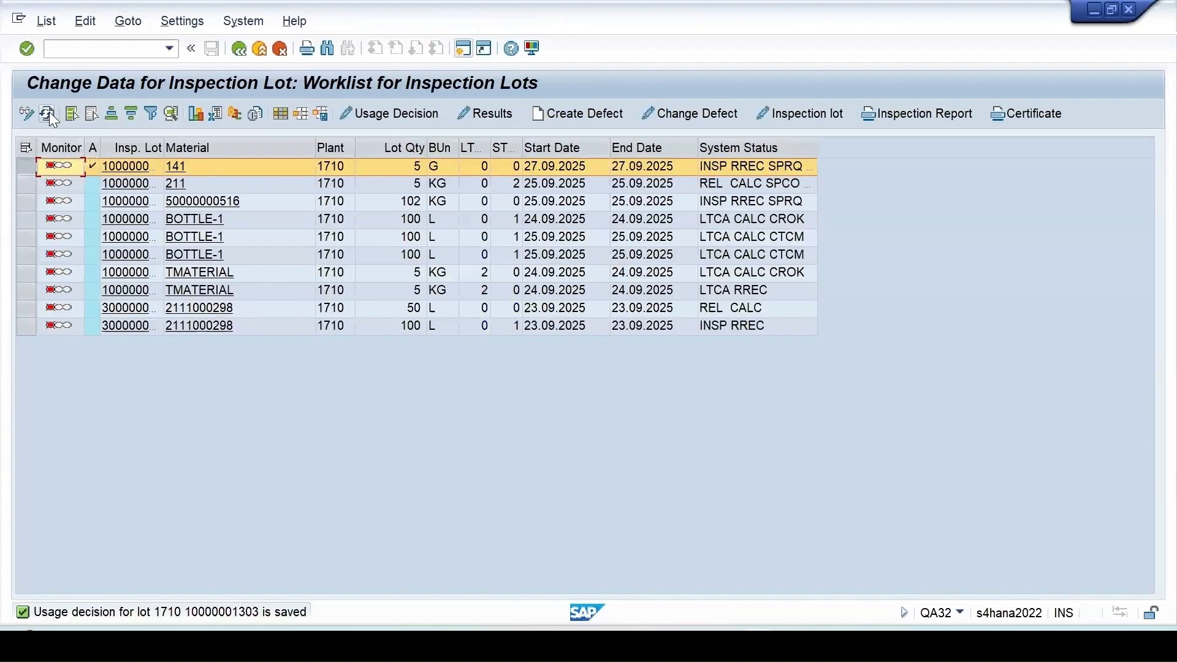
click(48, 112)
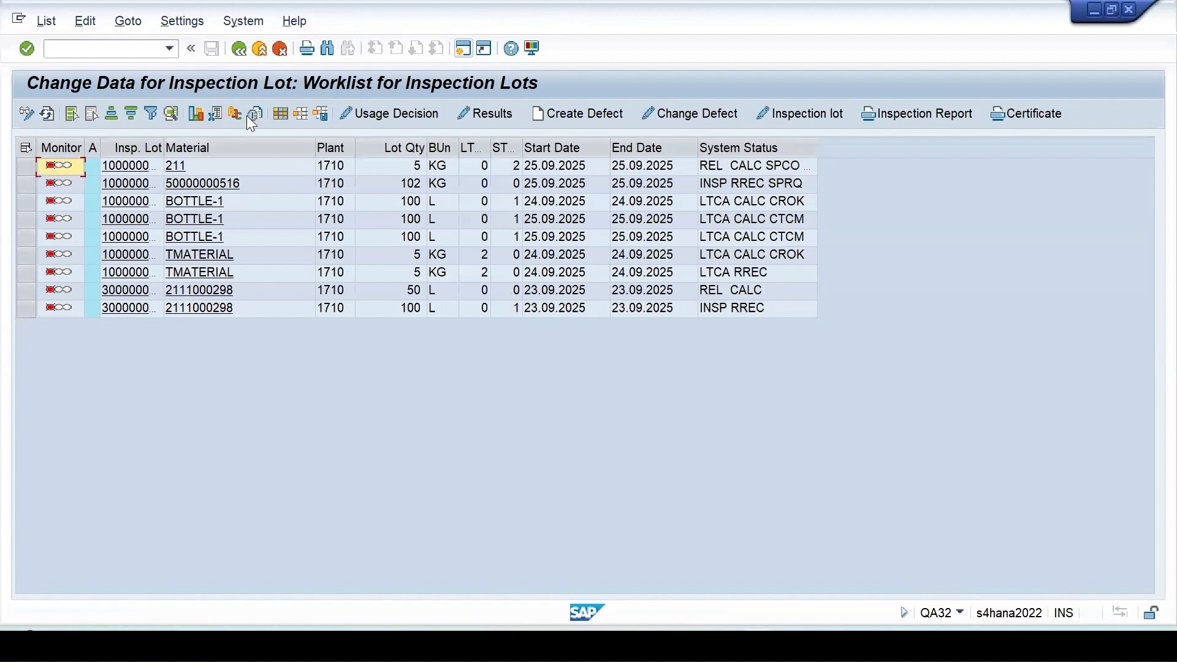
Start transaction QC52 and open the Chips certificate receipt using the copied purchase order number and item 00010.
text(q)
text(c52)
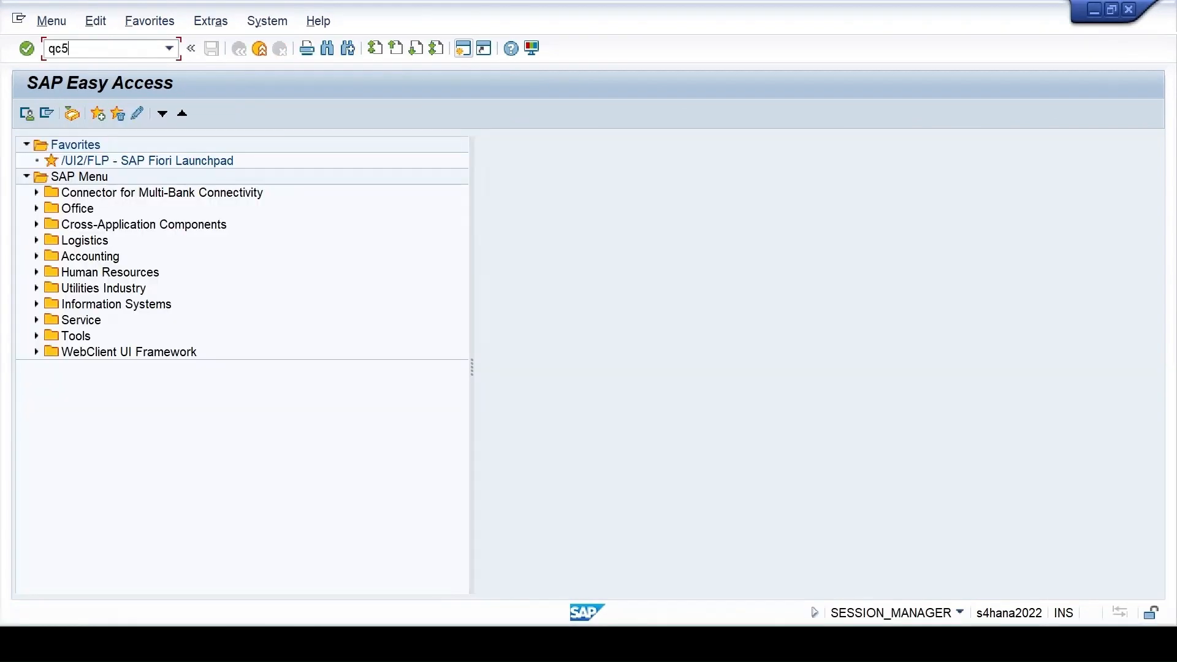
key(Return)
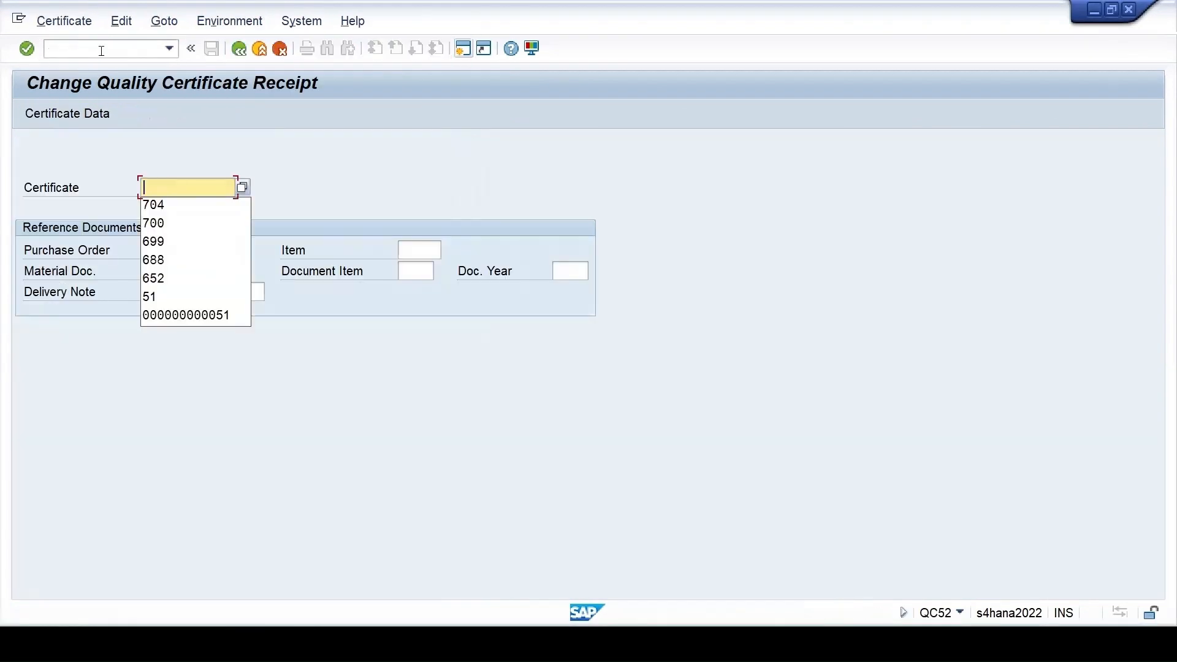
click(150, 255)
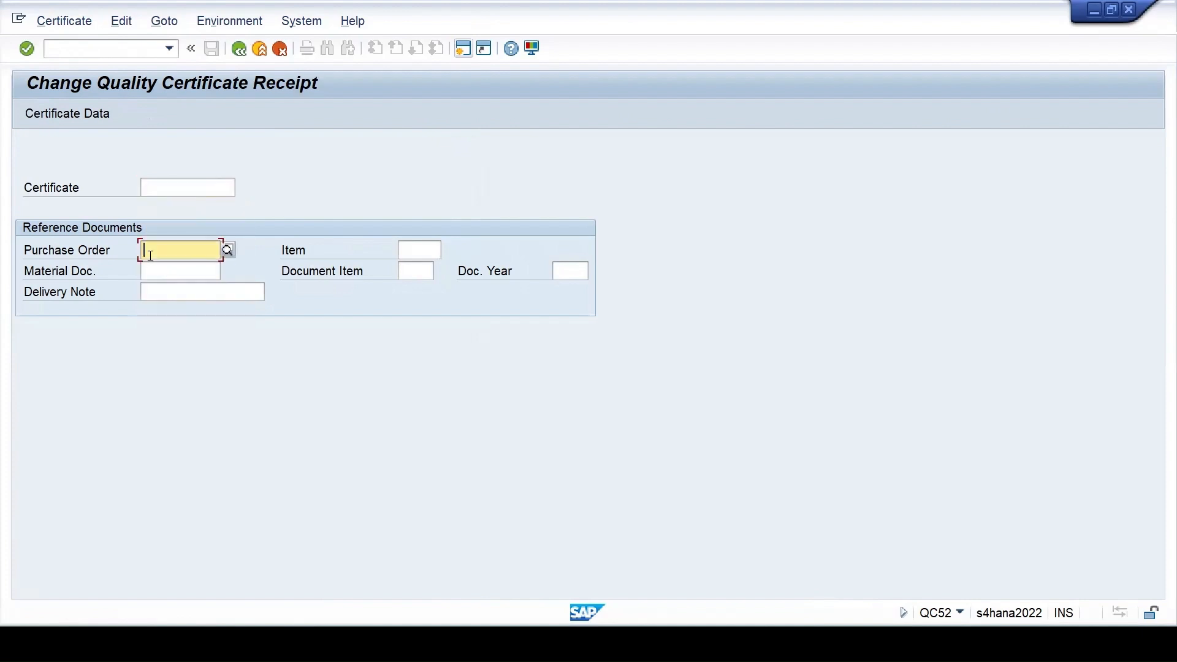
key(ctrl+v)
click(80, 116)
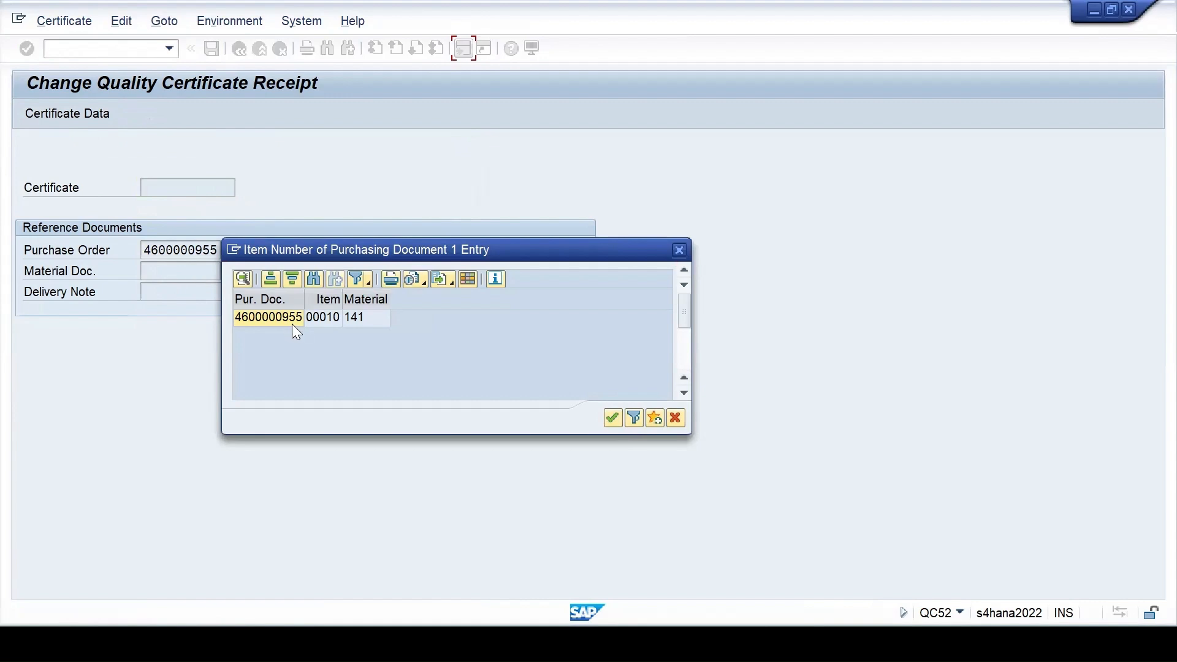
click(287, 318)
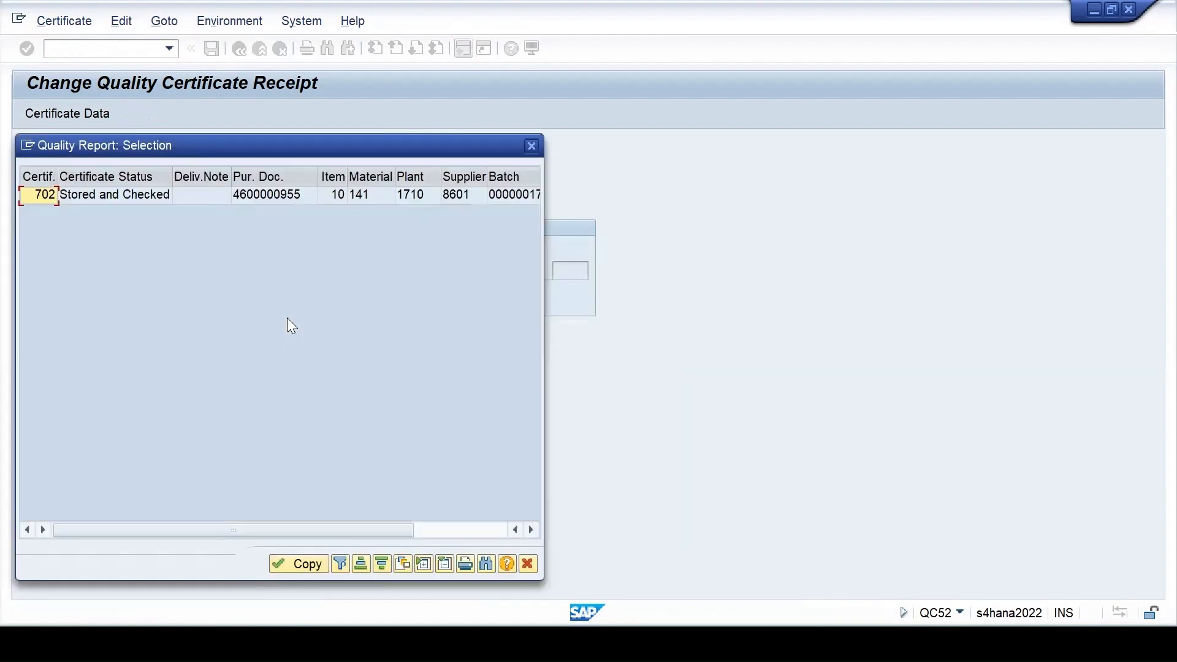
double_click(139, 201)
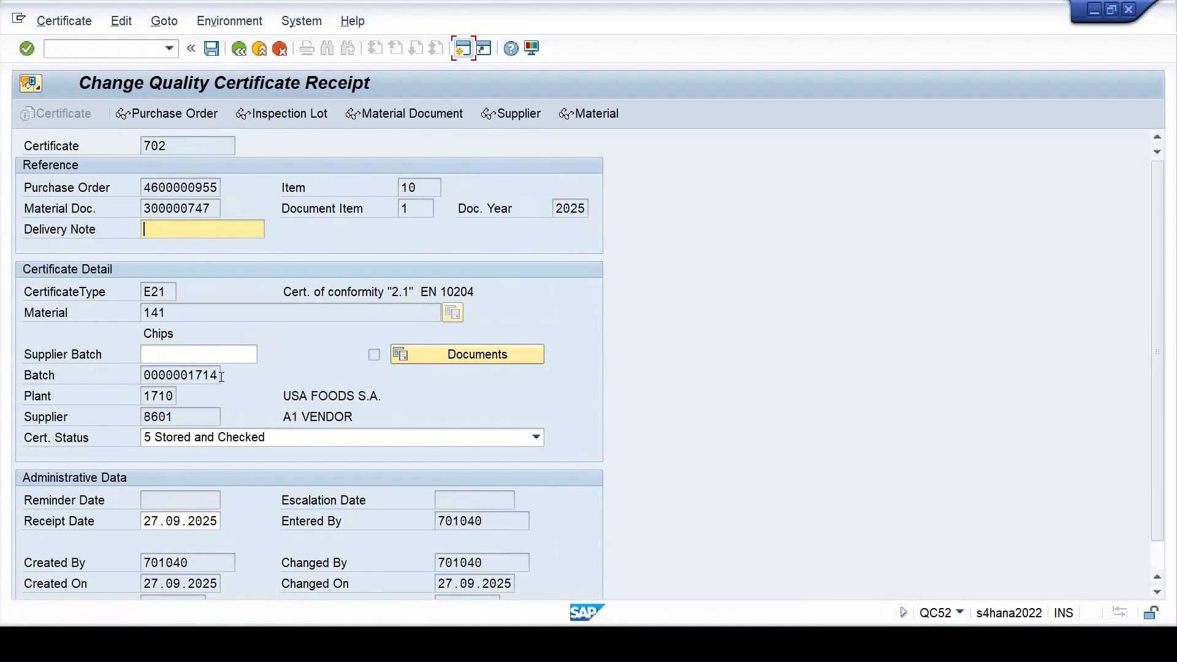
Examine the certificate receipt's batch and status, display its linked purchase order, and return to the receipt.
drag(221, 376, 60, 373)
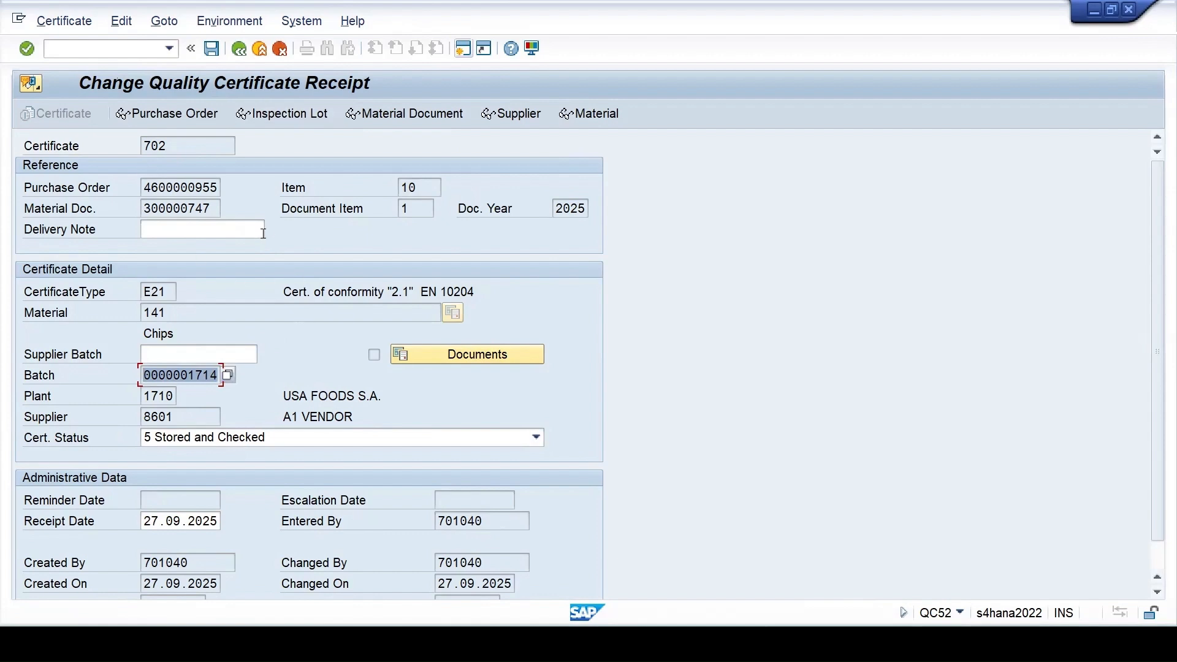
key(Tab)
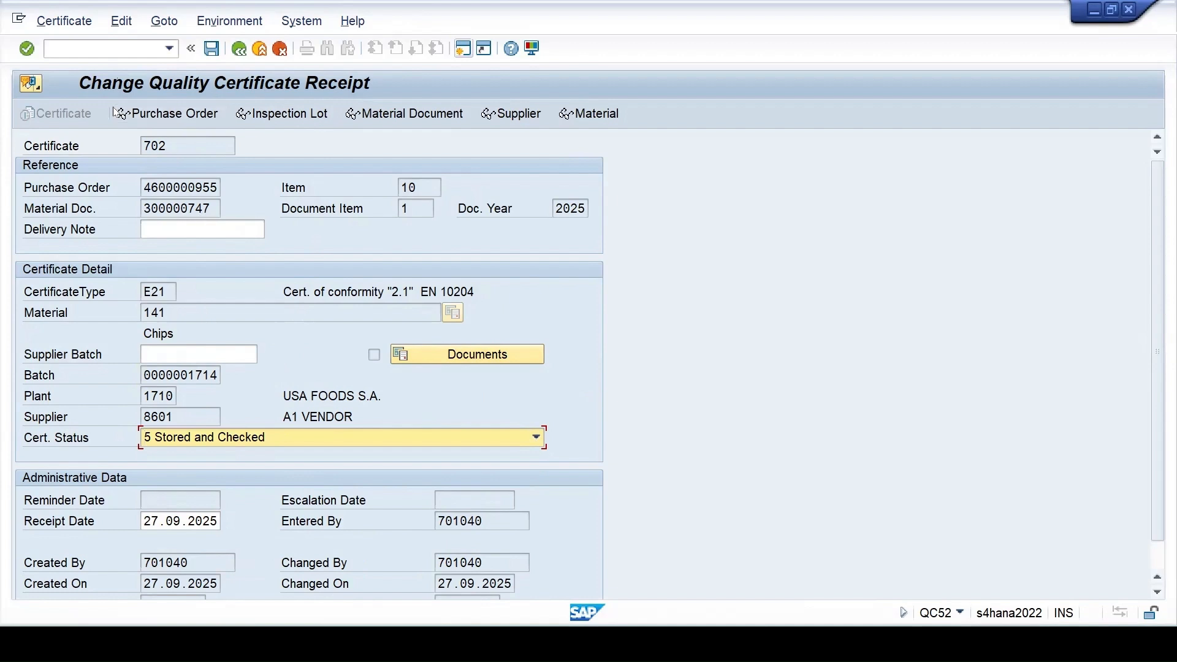
click(150, 112)
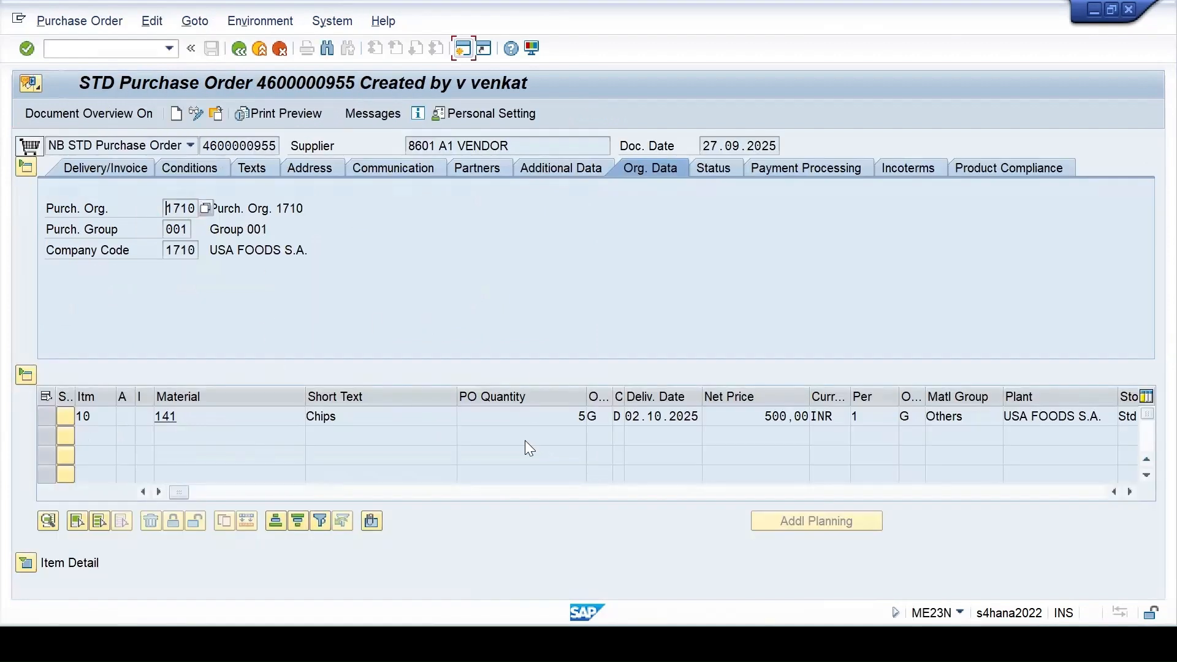
click(239, 49)
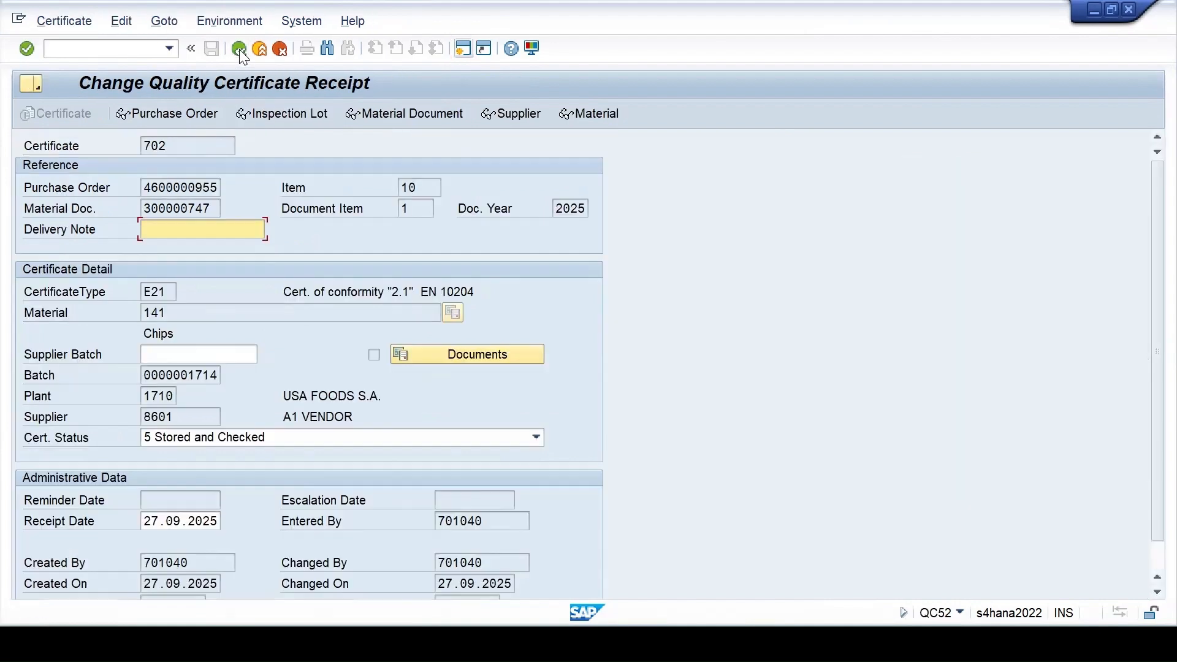
Display the linked inspection lot and review its inspection specifications, usage decision and inventory posting log.
click(283, 114)
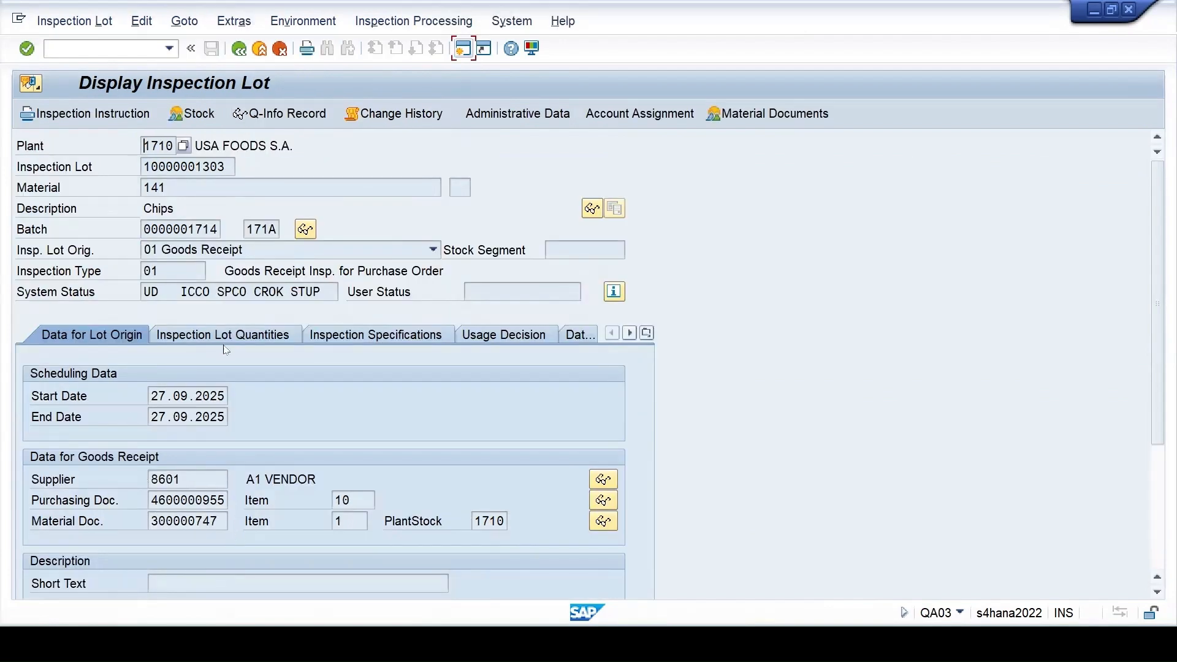
click(440, 334)
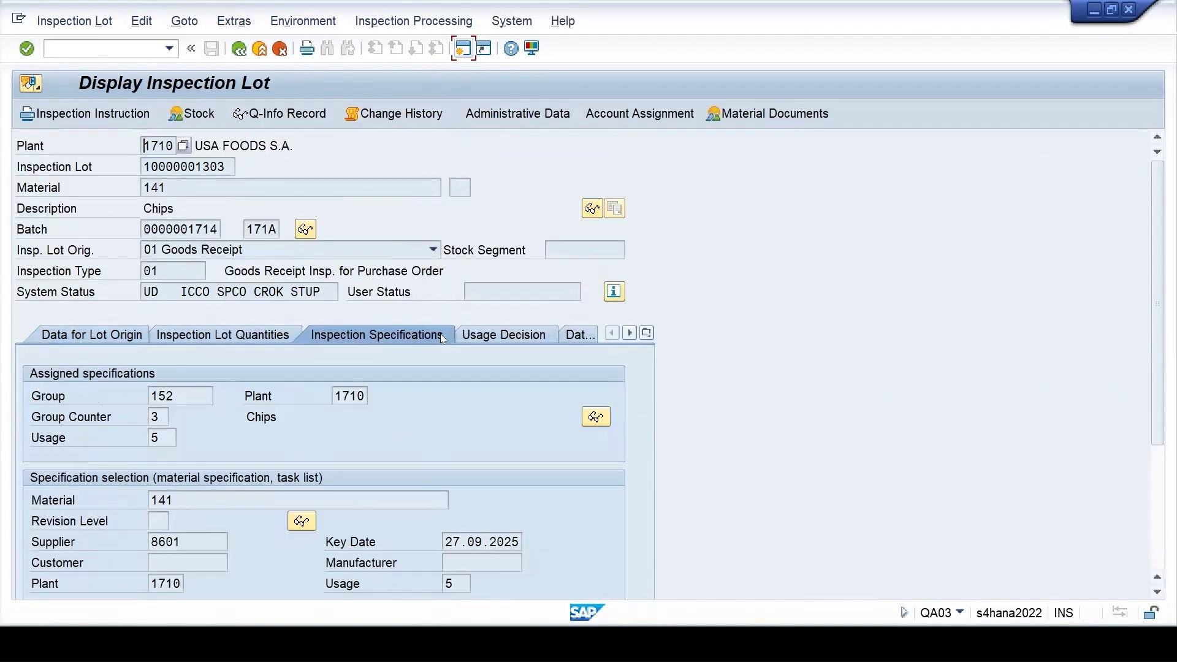
click(497, 336)
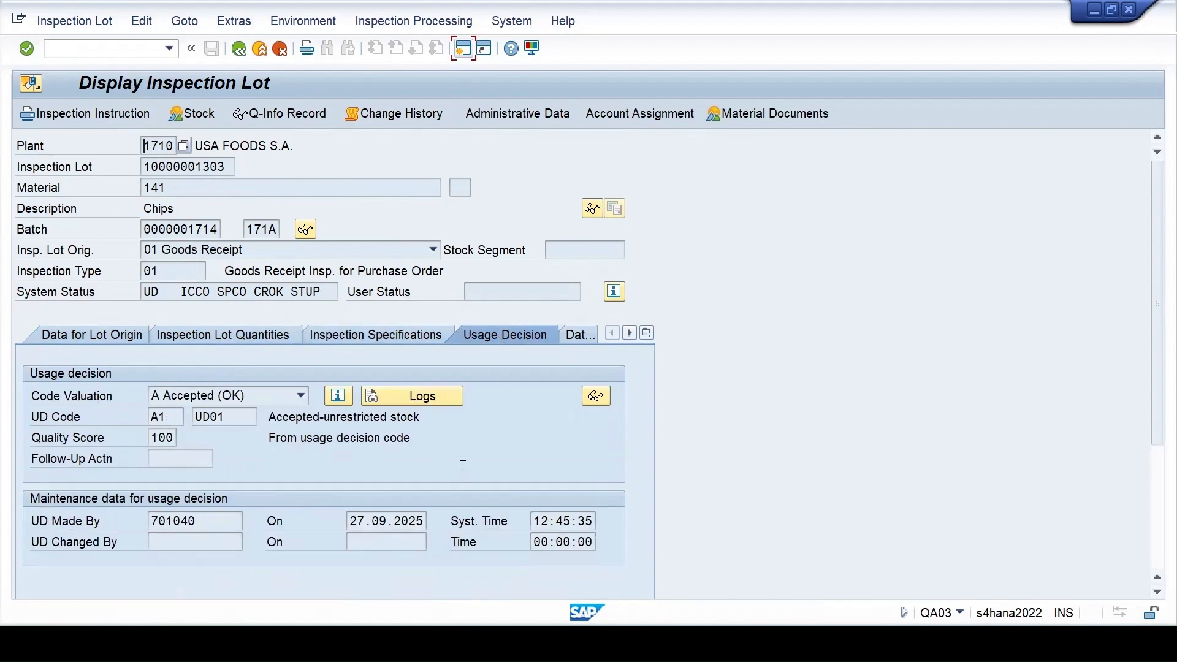
click(433, 394)
click(753, 277)
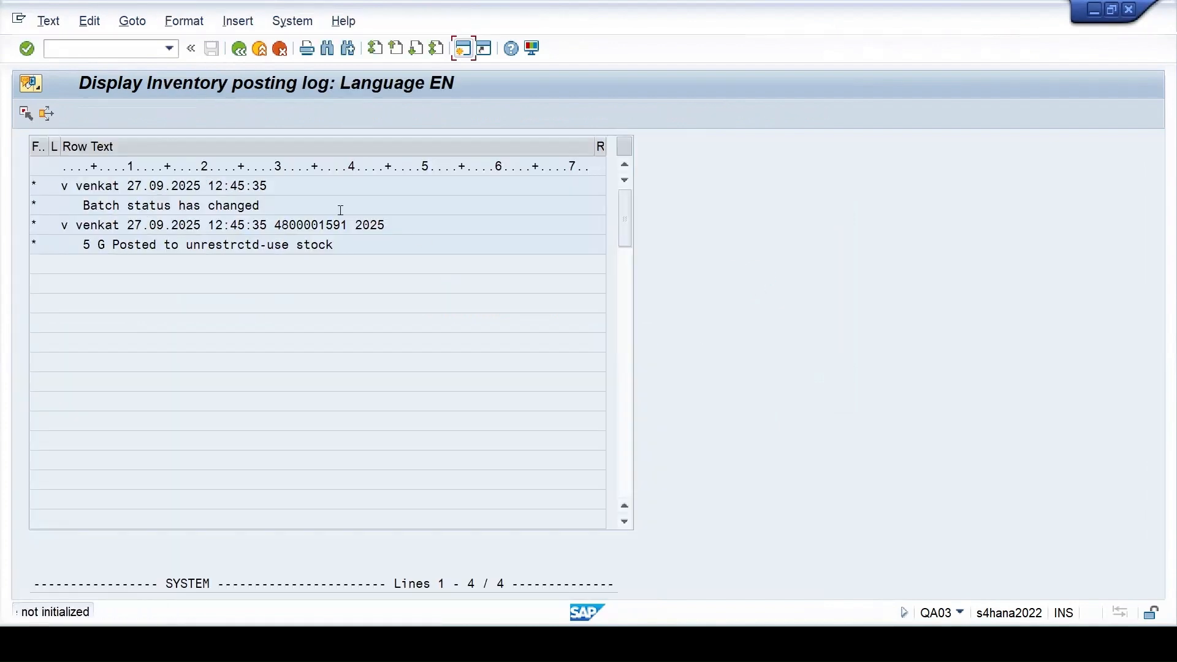
click(247, 51)
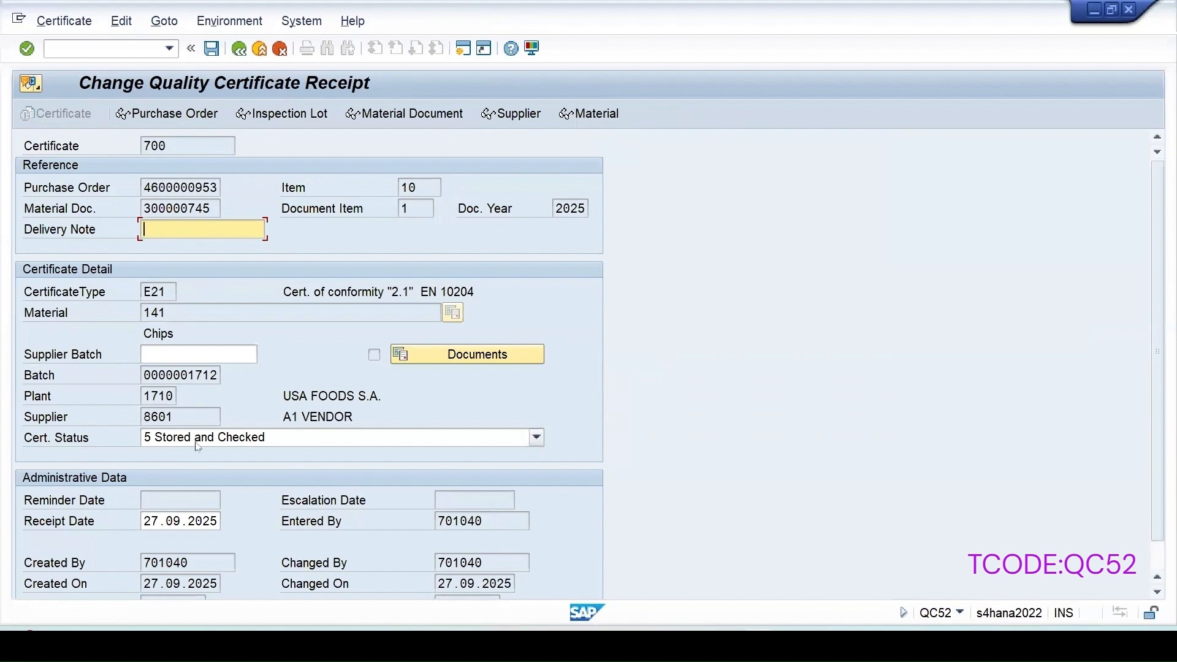
Review the available certificate statuses for certificate receipt 700, keeping 5 Stored and Checked.
click(249, 440)
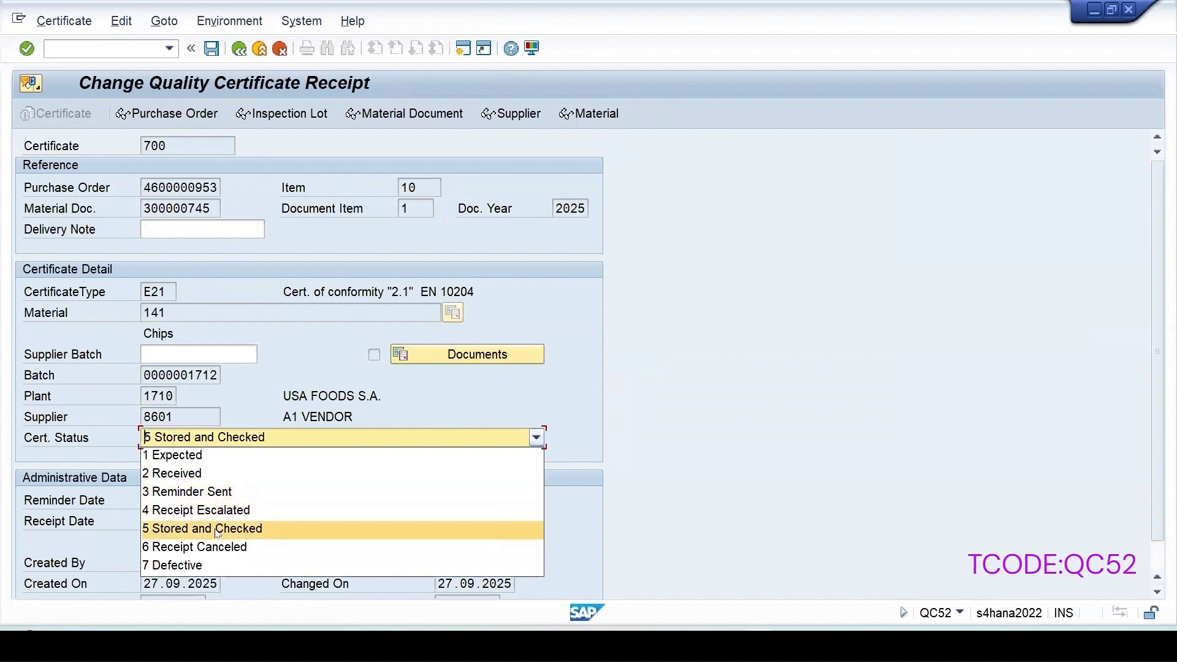
click(648, 407)
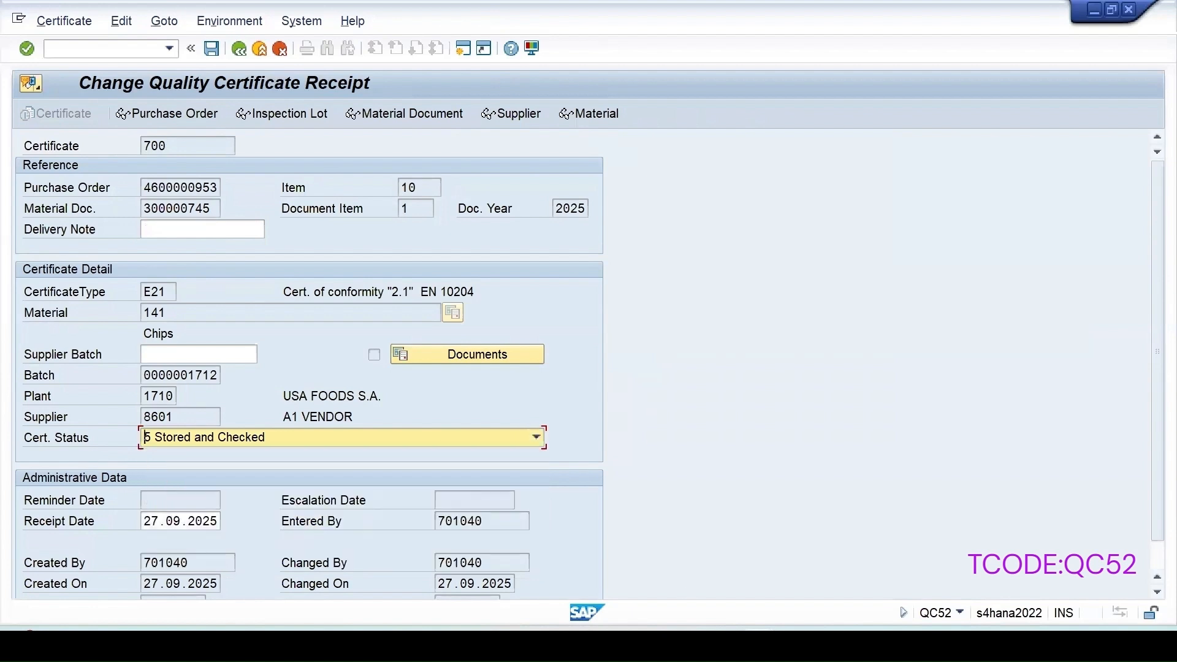
Disable No Certificate Confirmation at GR for certificate type E21 and save the configuration.
mouse_move(759, 643)
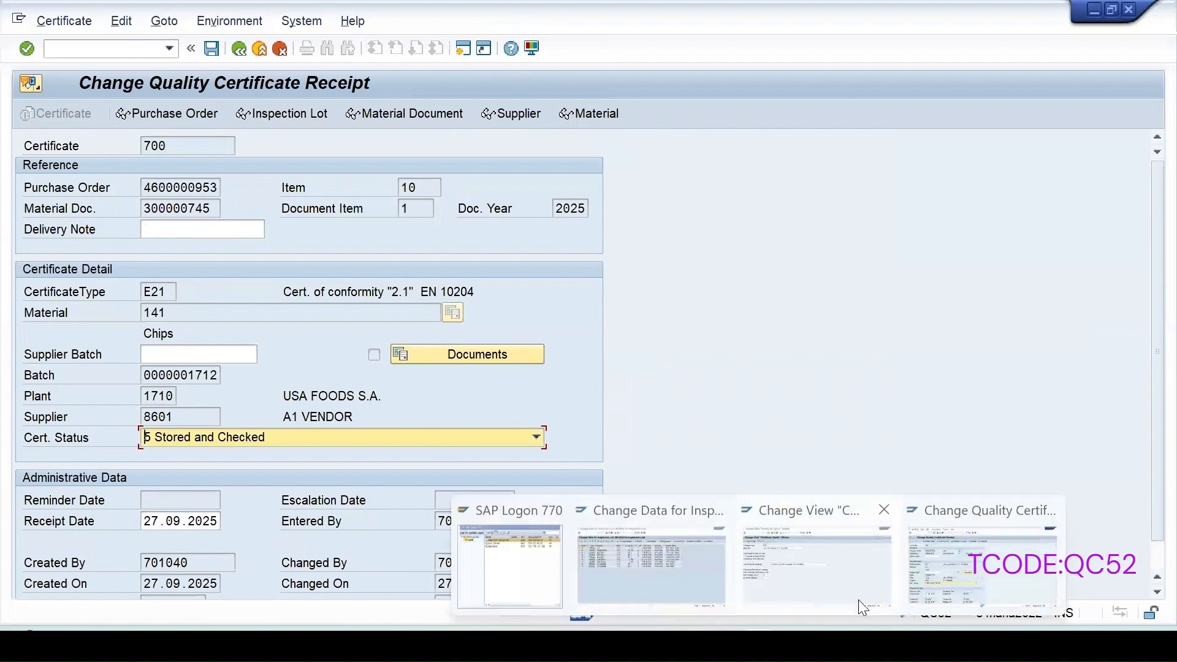
click(843, 584)
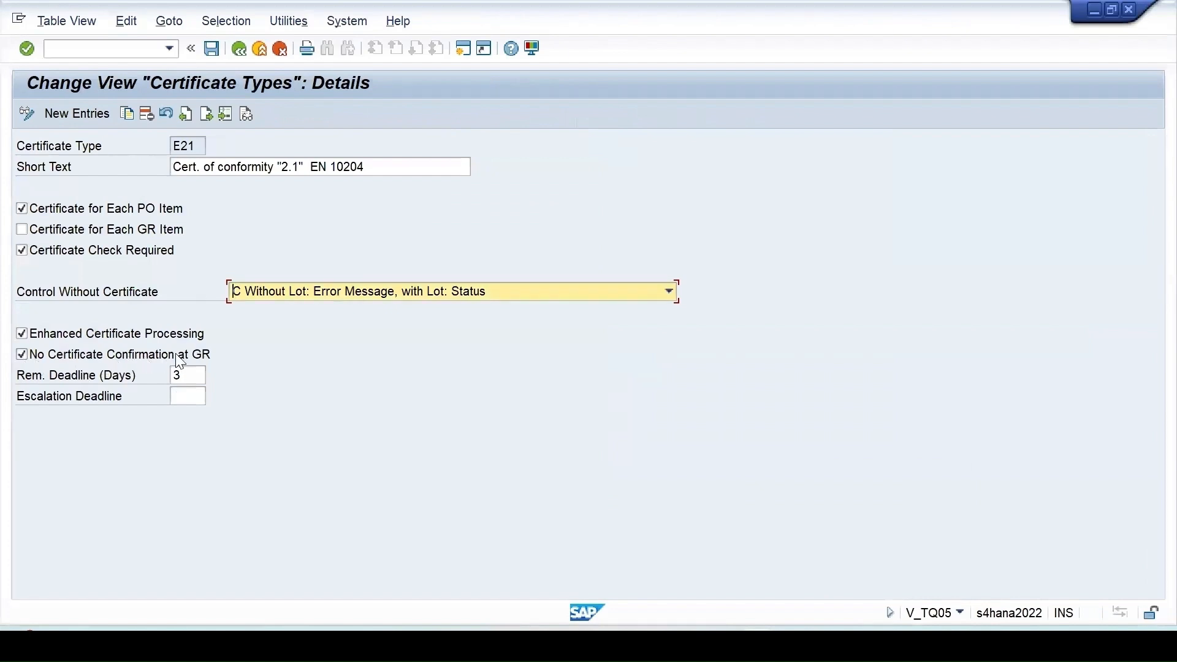
click(21, 354)
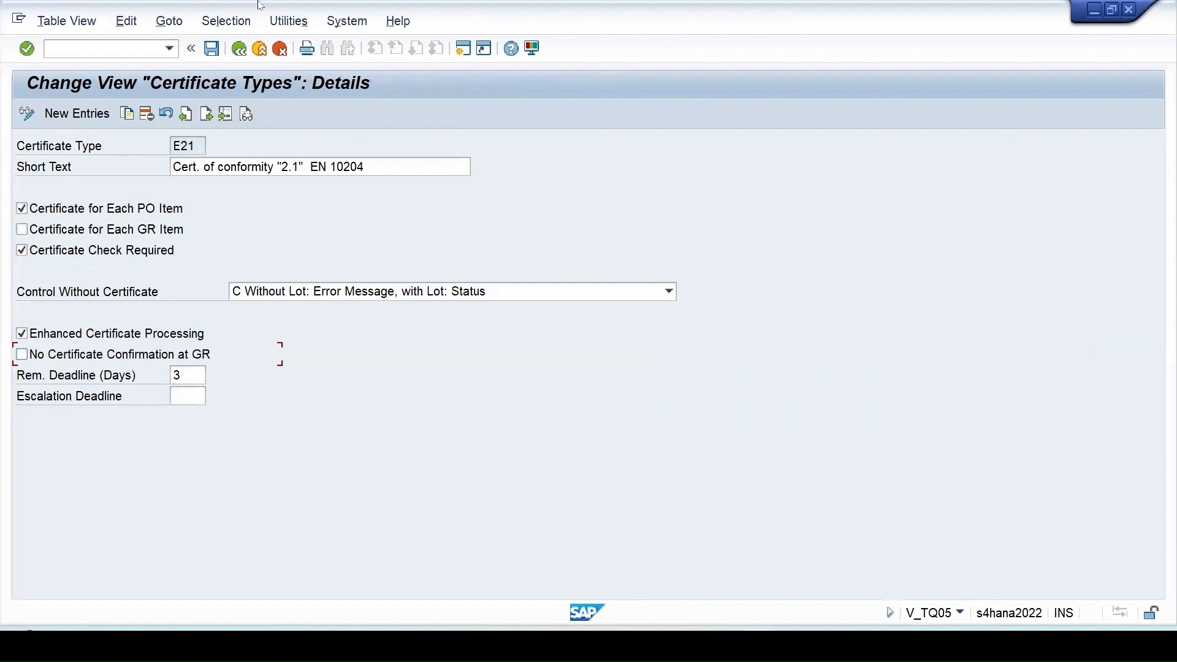
click(212, 48)
click(329, 313)
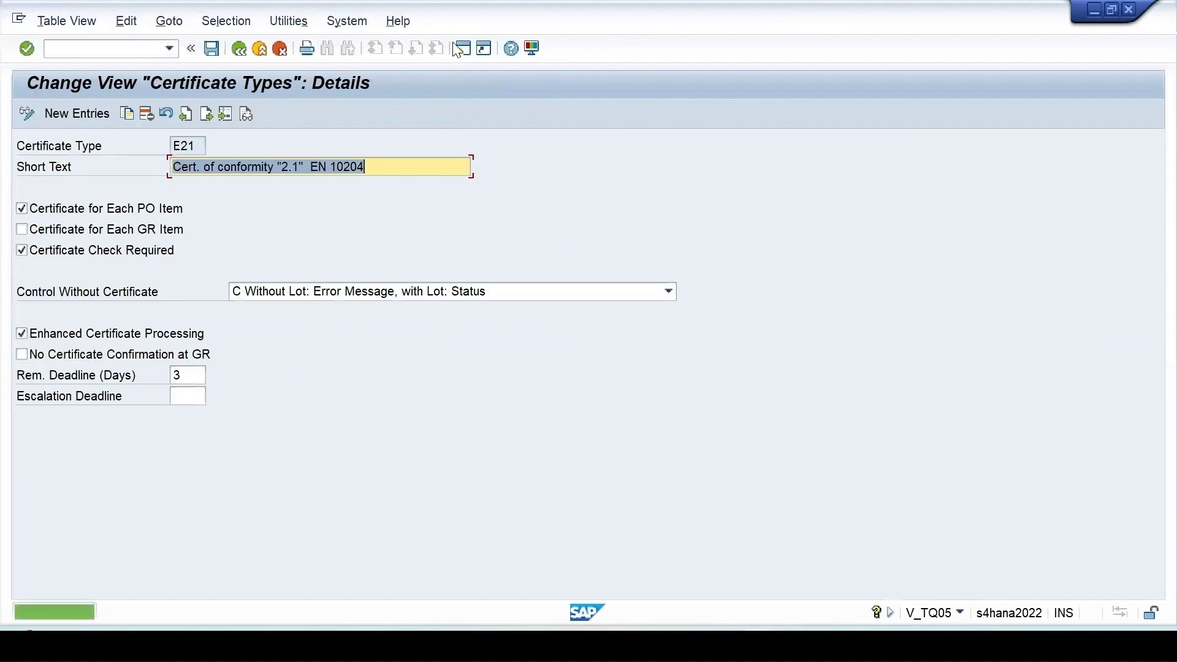
Start purchase order creation with ME21N and enter supplier 8601, purchasing organization 1710, purchasing group 001 and company code 1710.
mouse_move(758, 646)
click(982, 567)
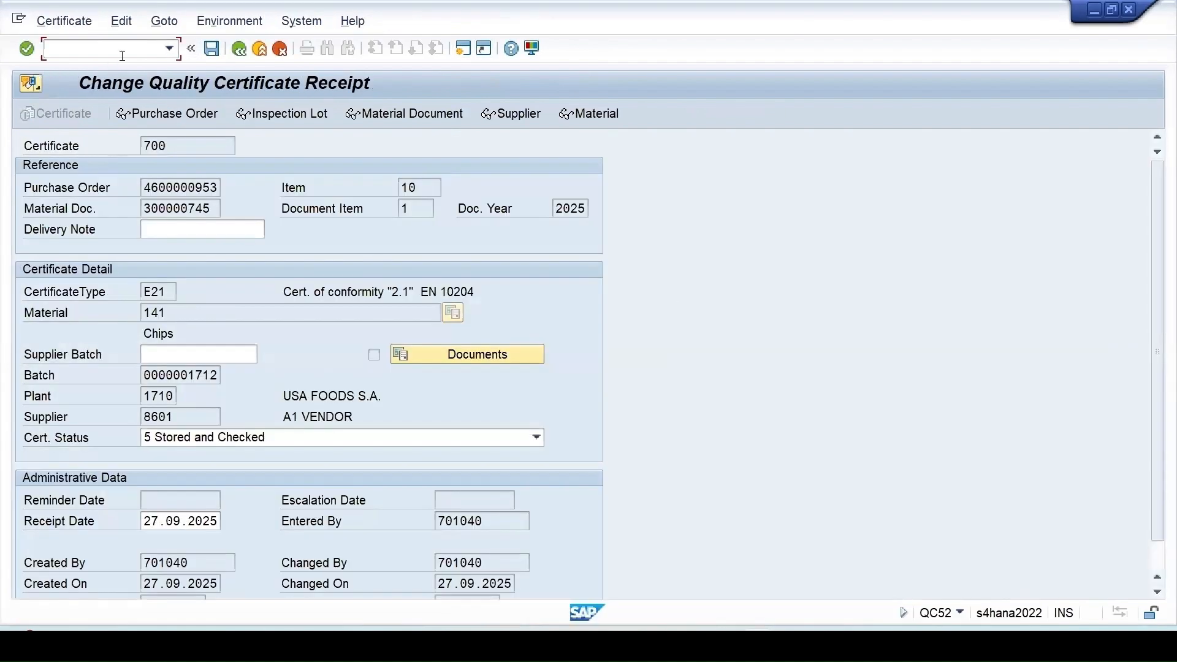
text(/nme21n)
key(Return)
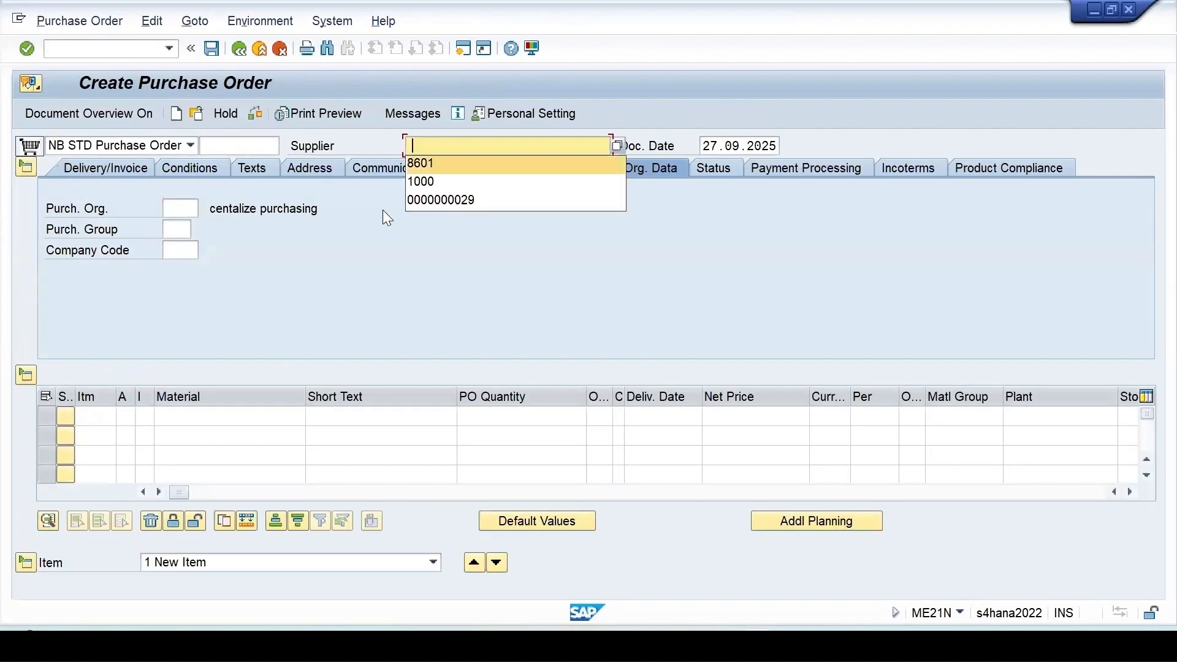
text(8601)
click(179, 208)
click(179, 224)
click(177, 229)
click(177, 245)
click(177, 250)
click(176, 267)
Enter the order item for material 141 with quantity 5, plant 1710 and storage location Std. storage 1.
click(181, 416)
click(184, 434)
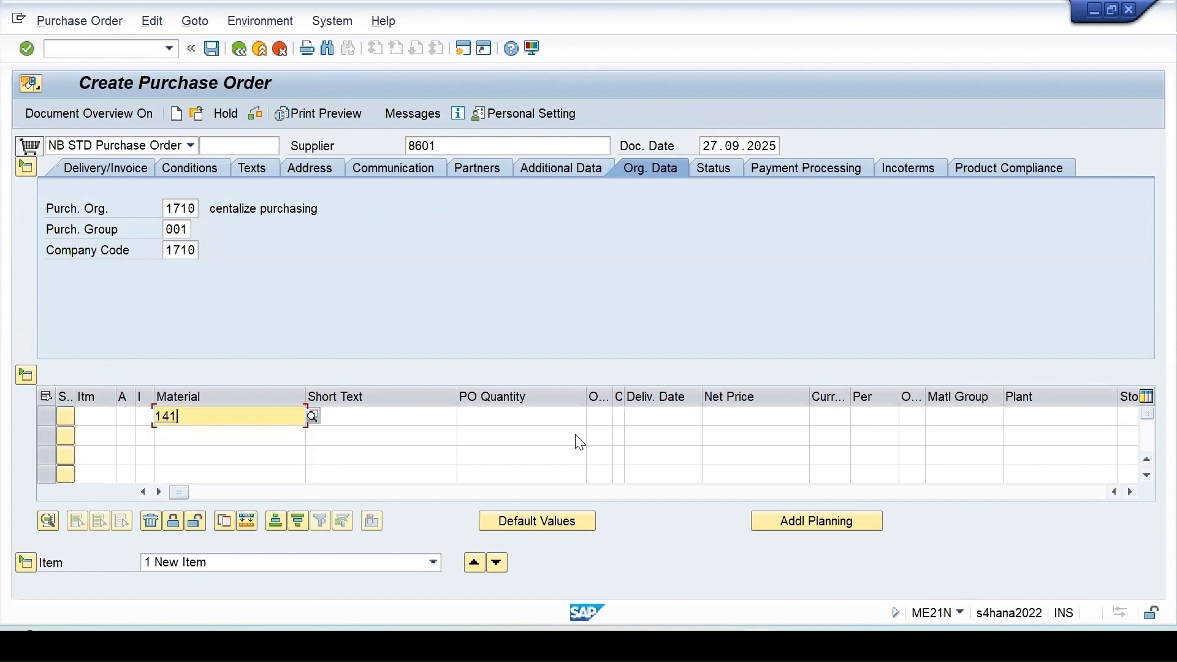
click(522, 417)
click(526, 428)
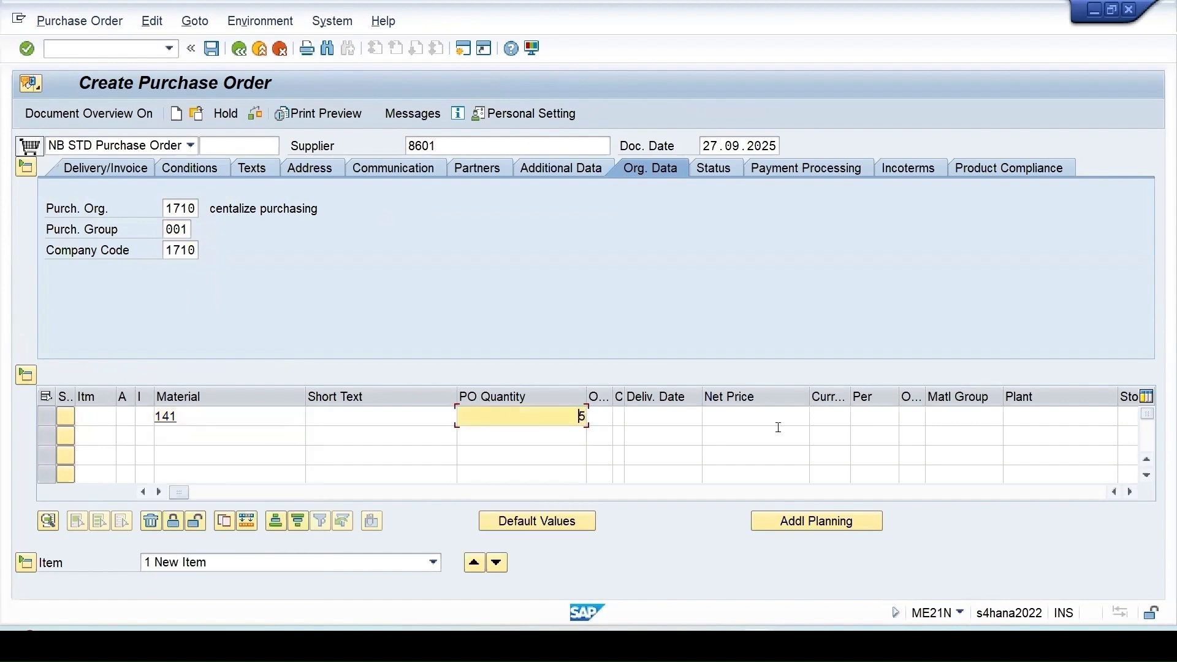
click(1029, 419)
click(1030, 434)
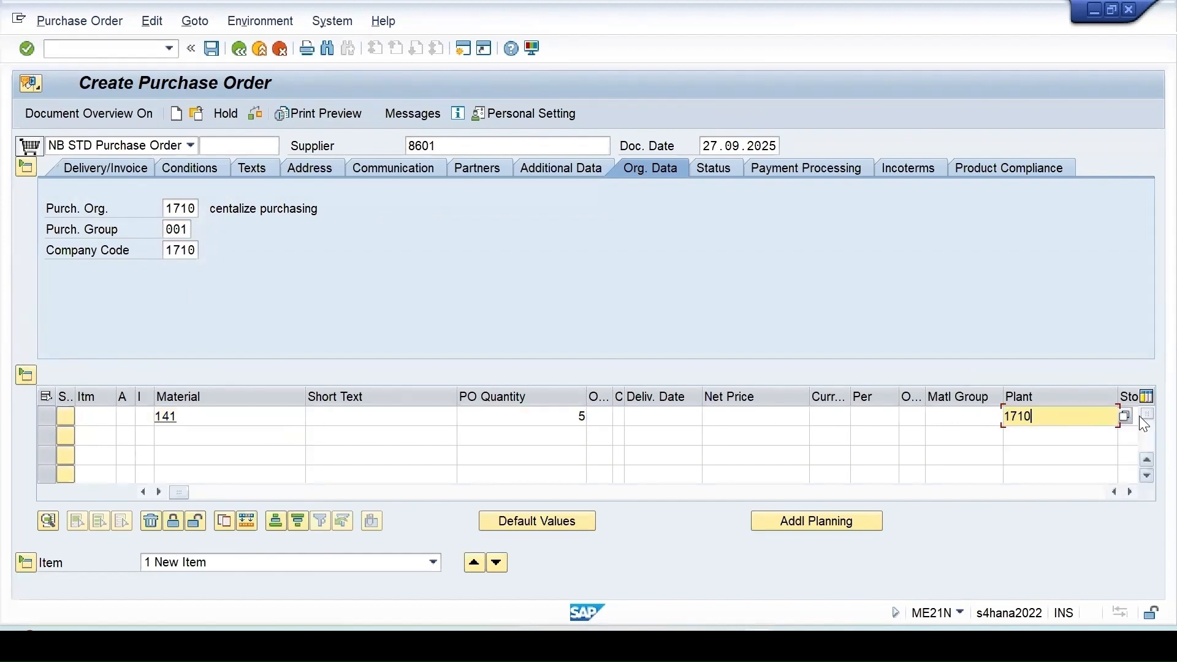
click(651, 494)
click(644, 493)
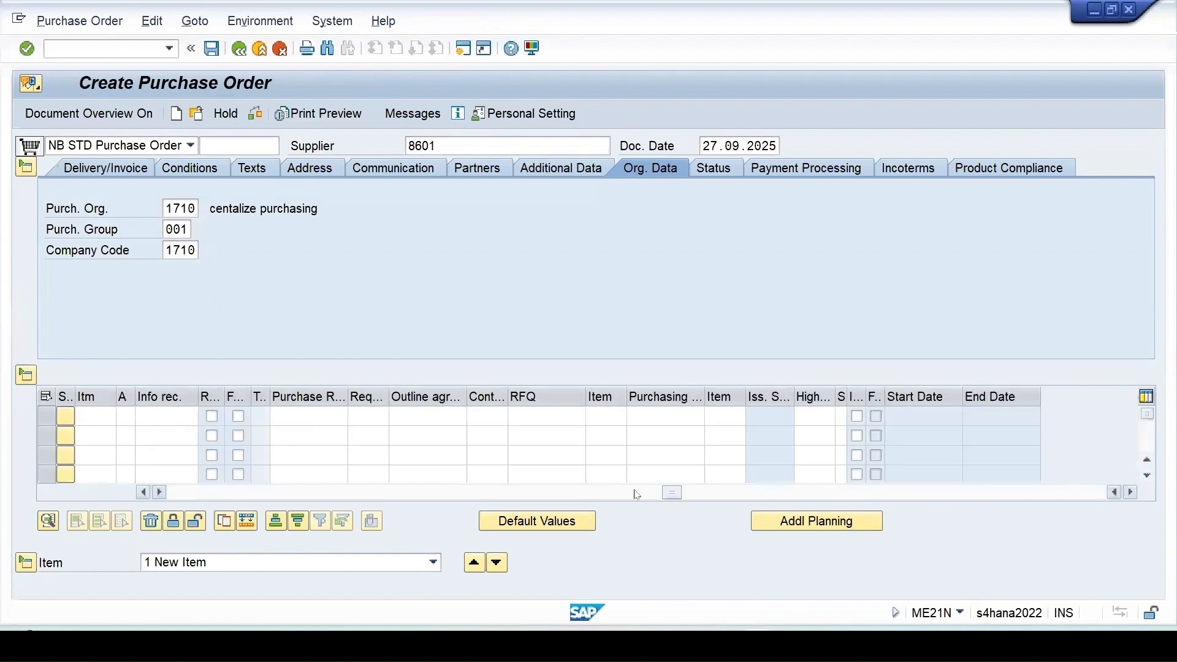
click(387, 493)
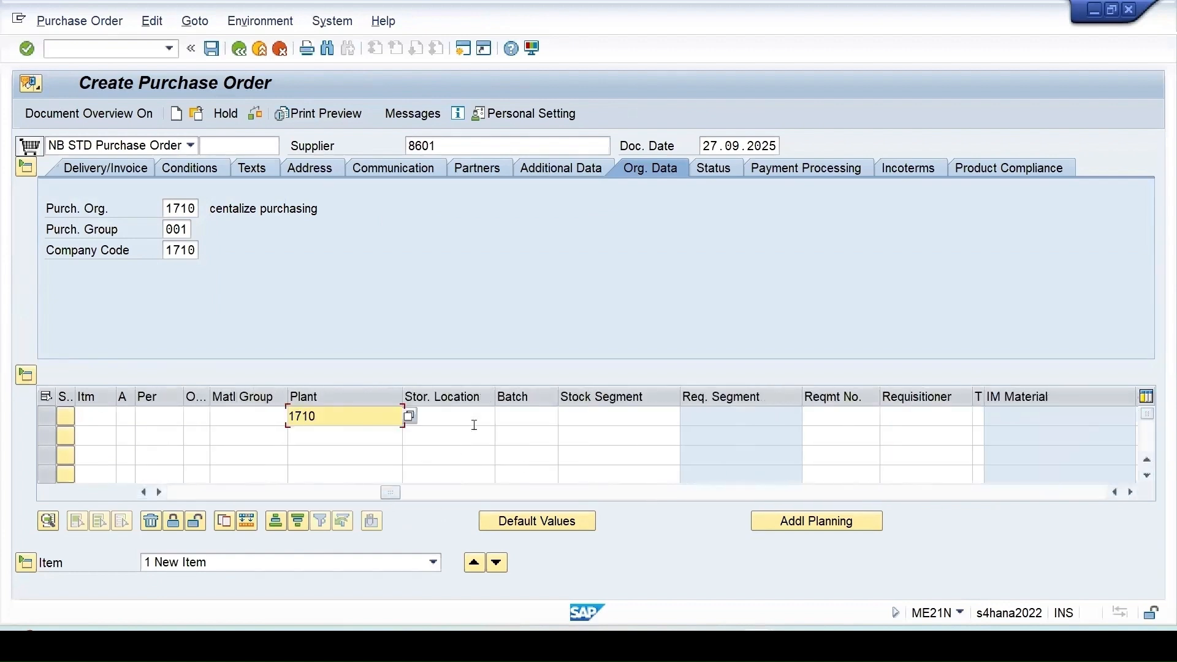
click(456, 416)
click(452, 429)
key(Return)
Check the purchase order, accept the system messages, and save the order despite the warnings.
click(281, 115)
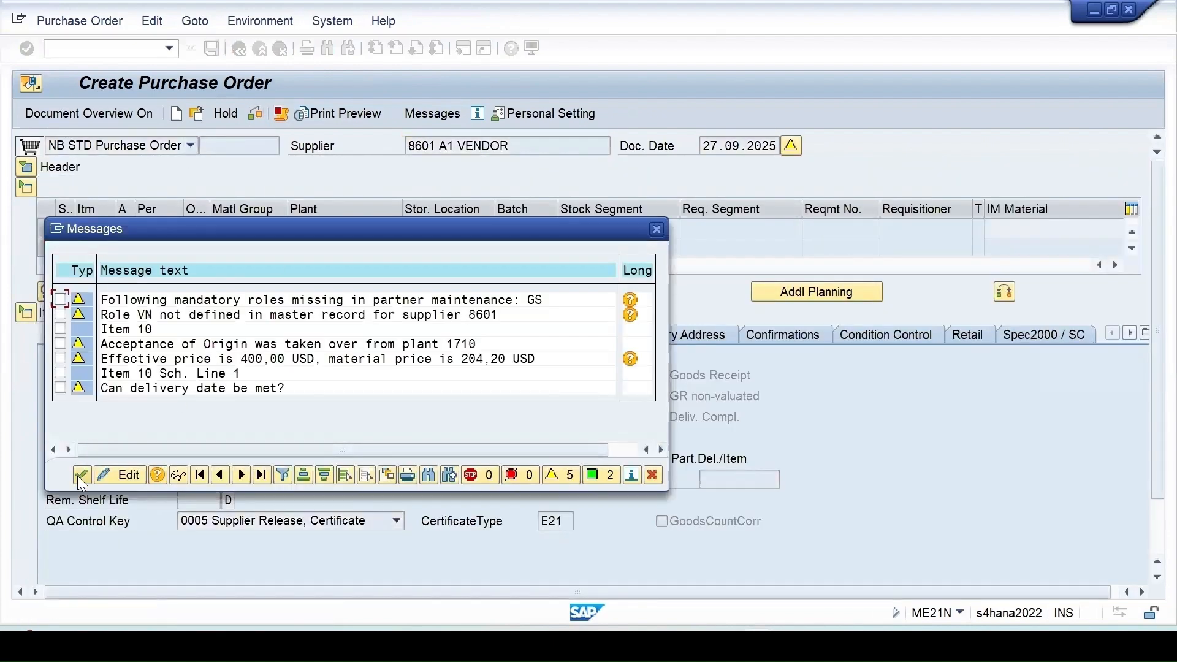
click(81, 475)
click(211, 49)
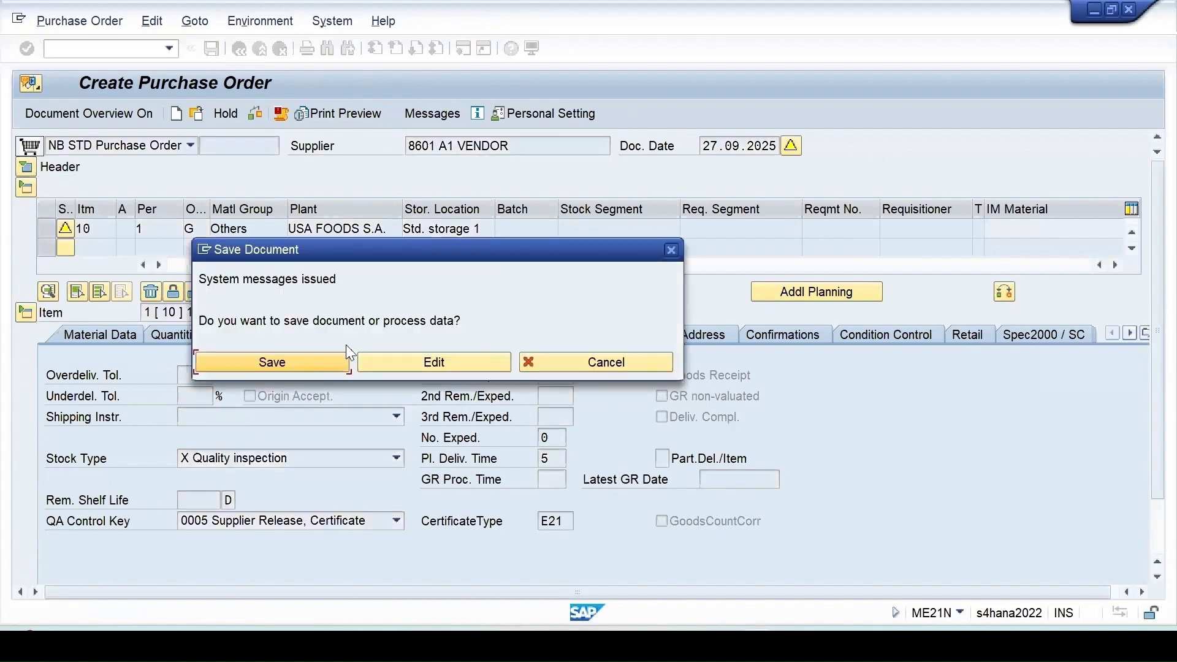
click(304, 360)
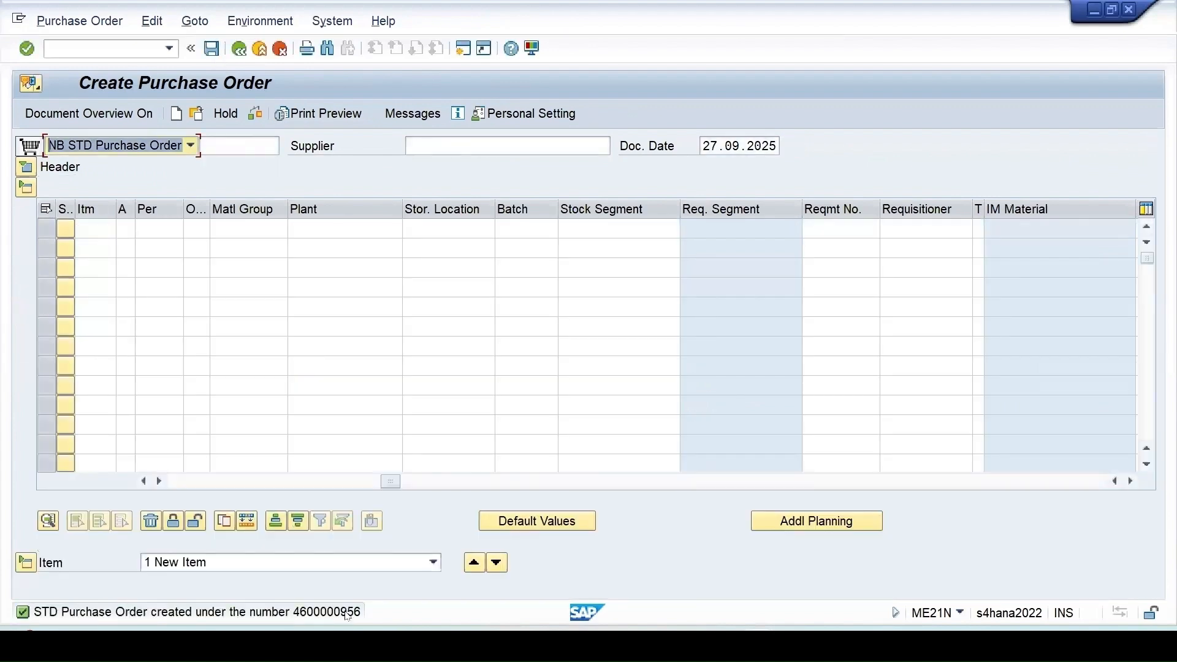
Start transaction MIGO and load the newly created purchase order for a goods receipt with movement type 101.
click(107, 47)
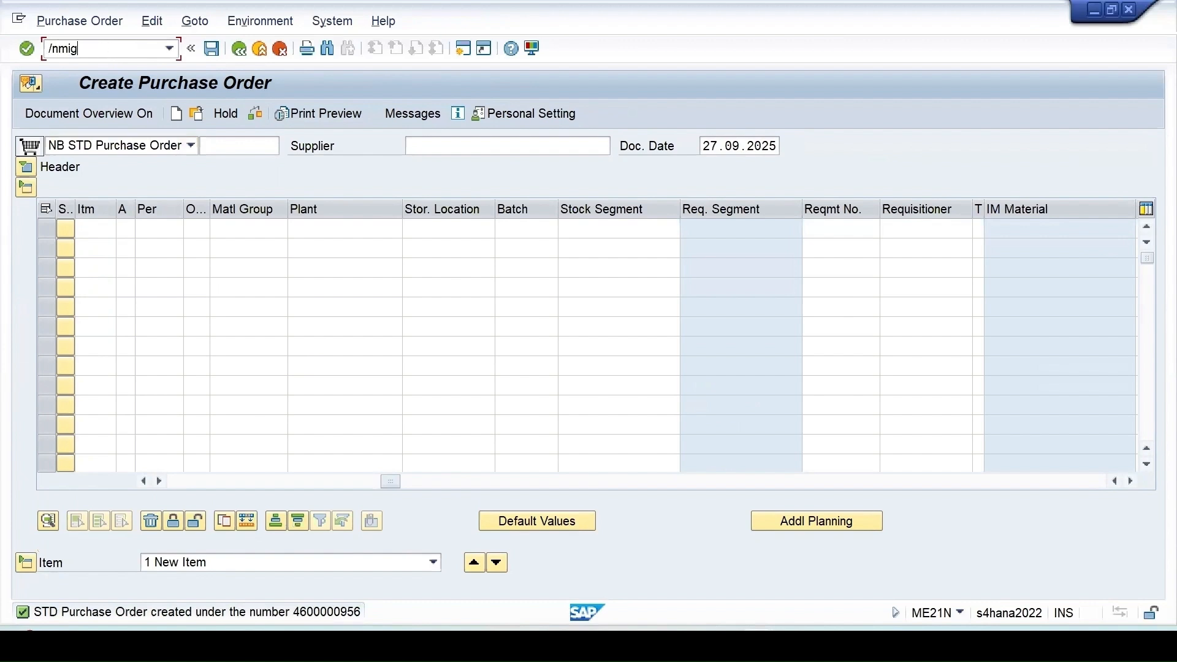
key(Return)
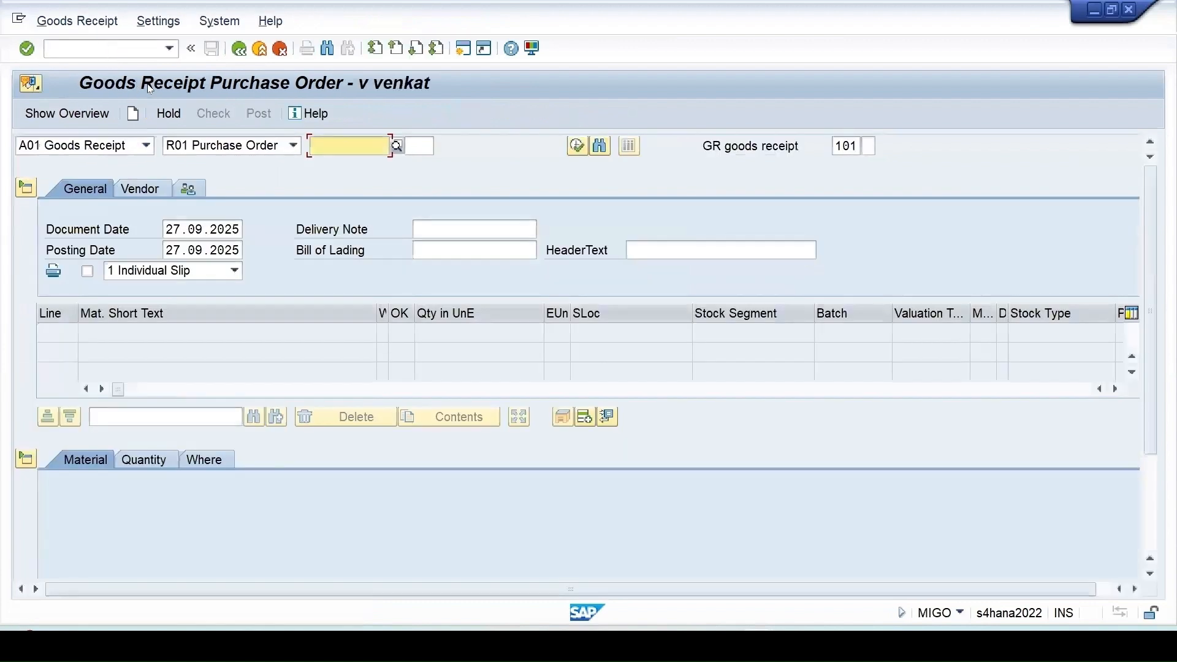
click(351, 146)
click(375, 163)
key(BackSpace)
text(6)
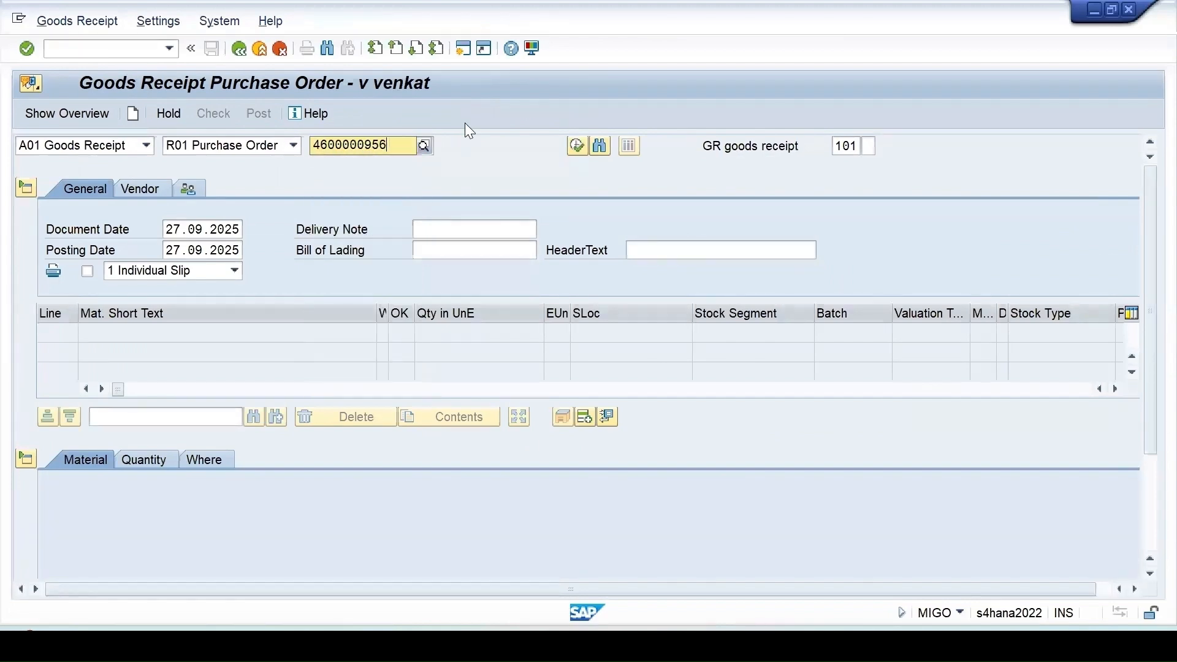
key(Return)
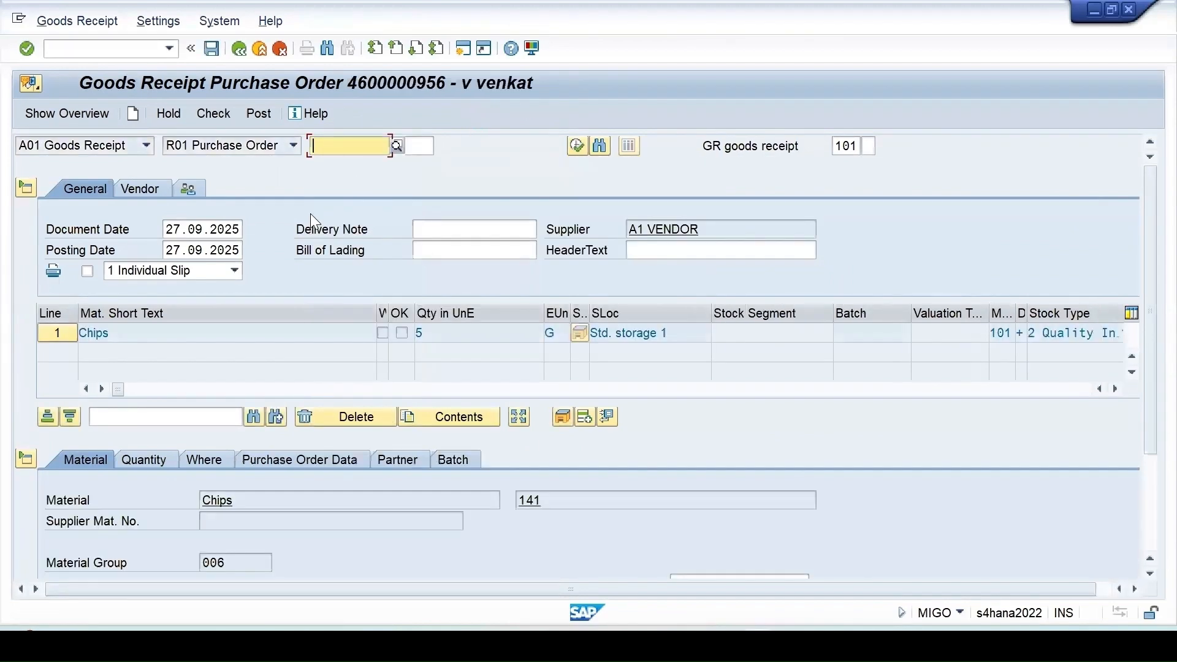
Mark the Chips item as OK, check the goods receipt, and close the message log.
scroll(274, 536, down, 3)
click(105, 565)
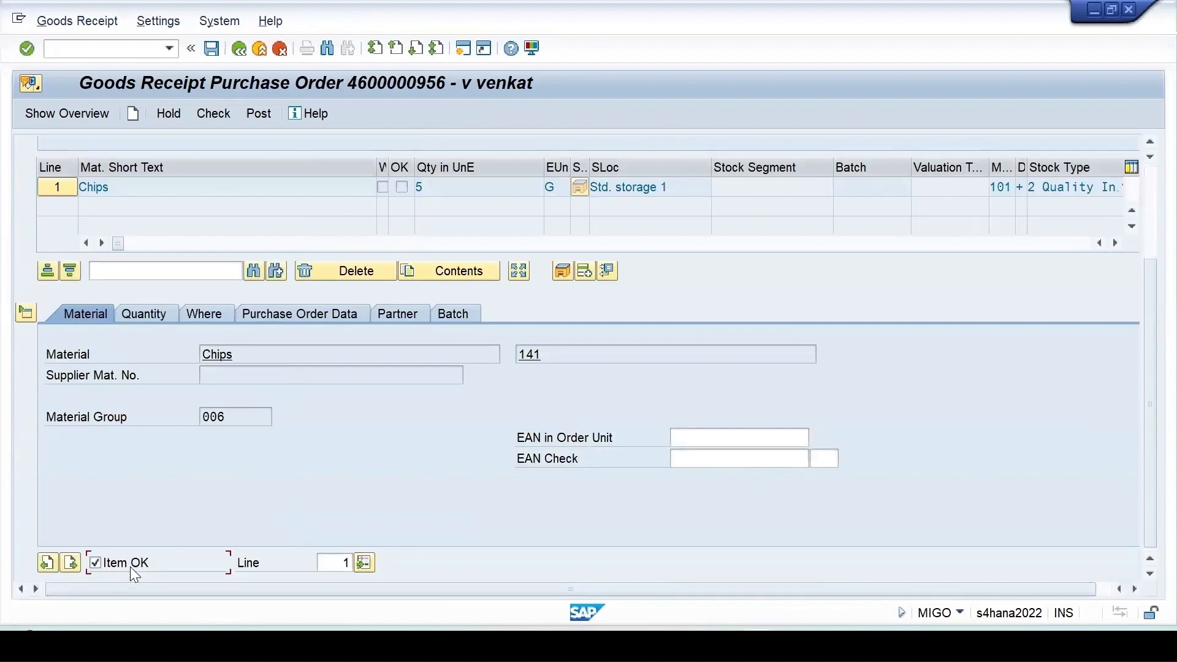
click(214, 114)
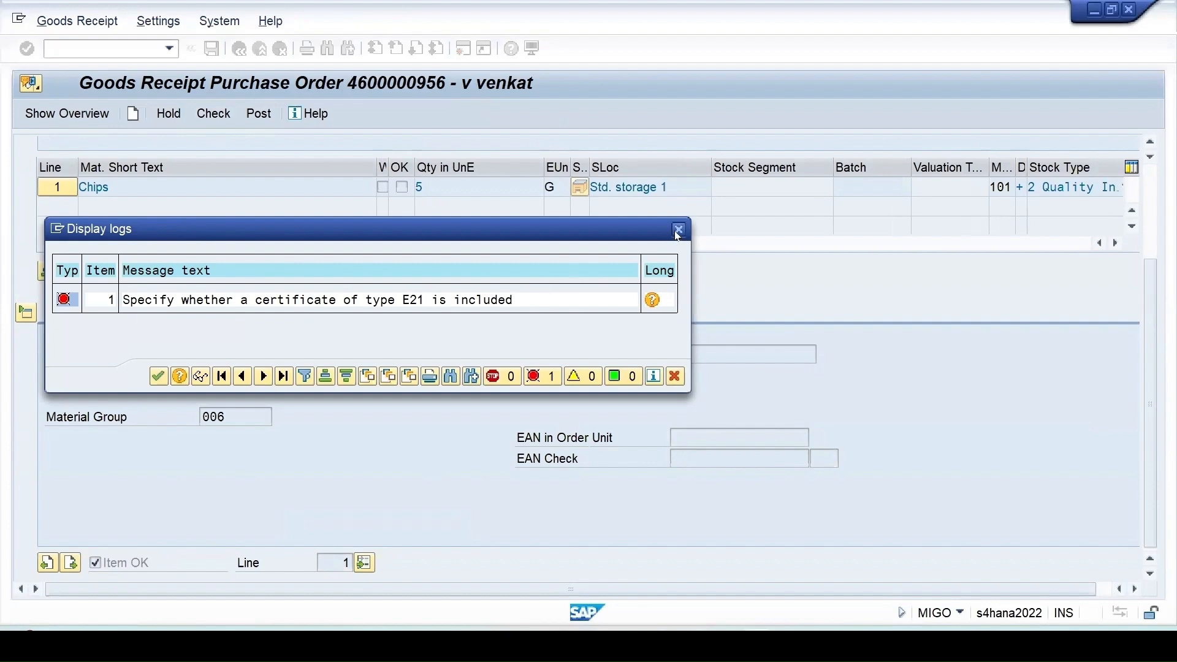
key(Return)
Set Cert. enclosed? to J Yes in the item's purchase order data.
click(306, 313)
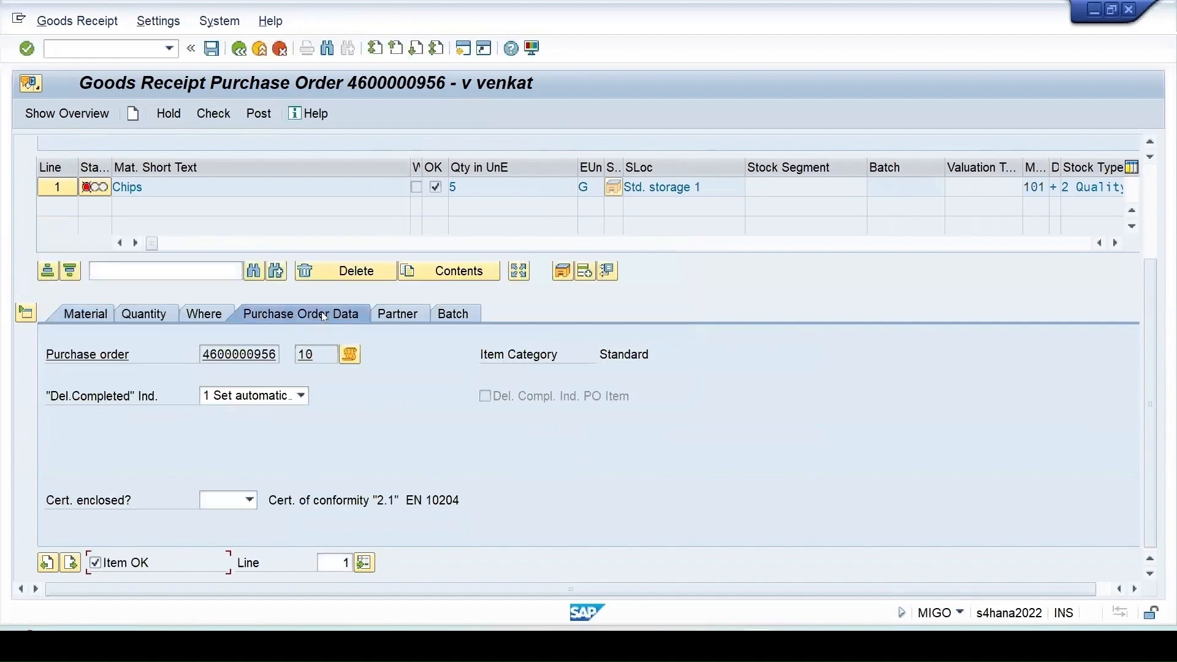
click(251, 501)
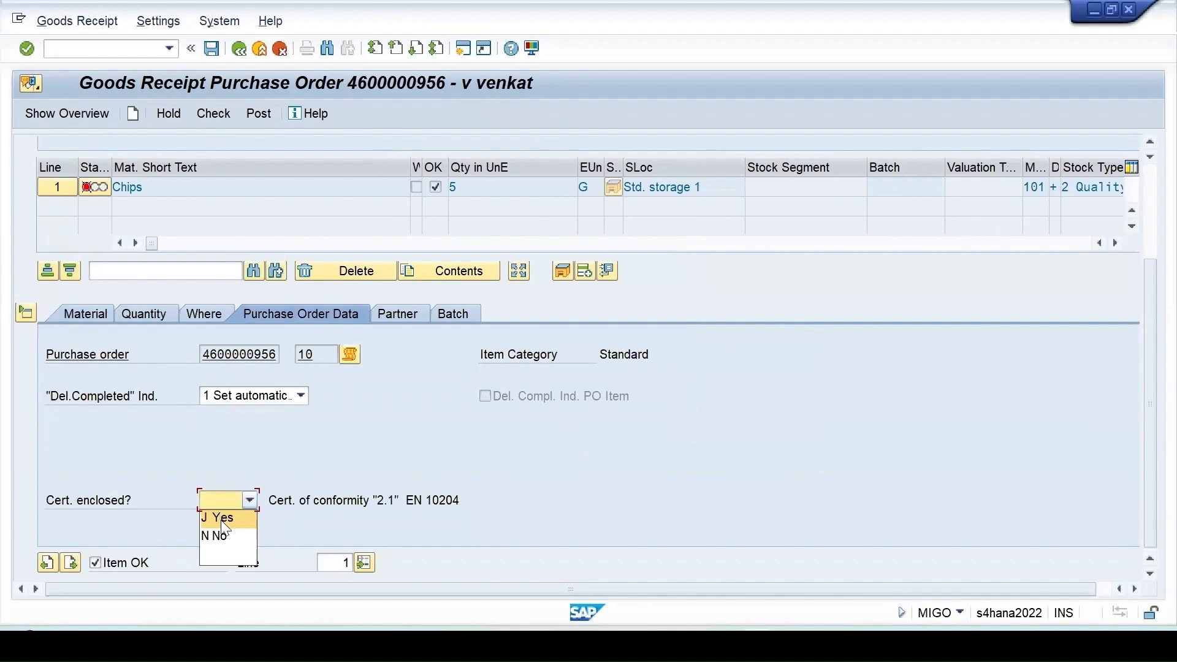
click(248, 518)
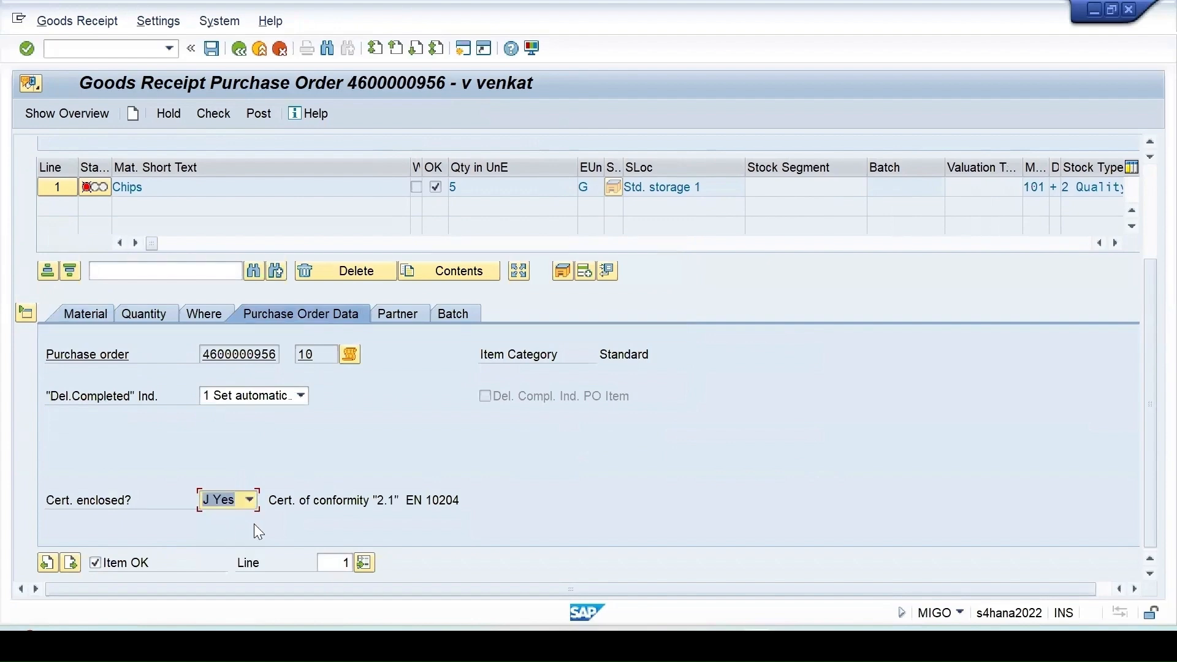
Post the goods receipt, switch to the QA32 inspection lot worklist, and refresh it.
click(215, 51)
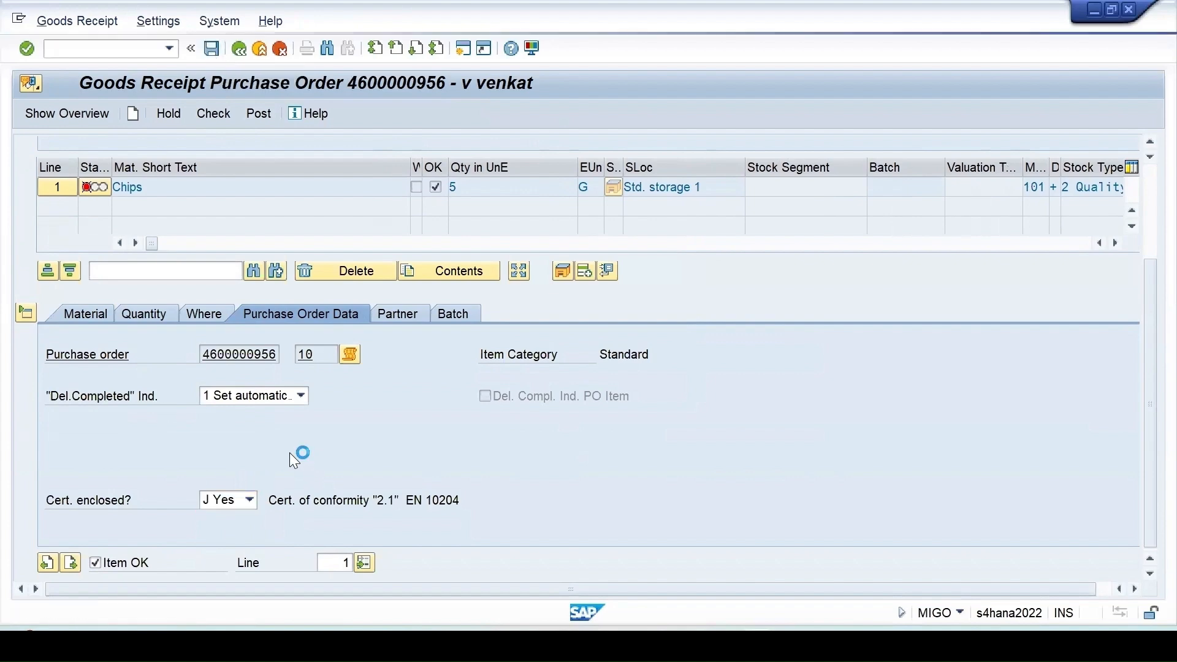
click(700, 574)
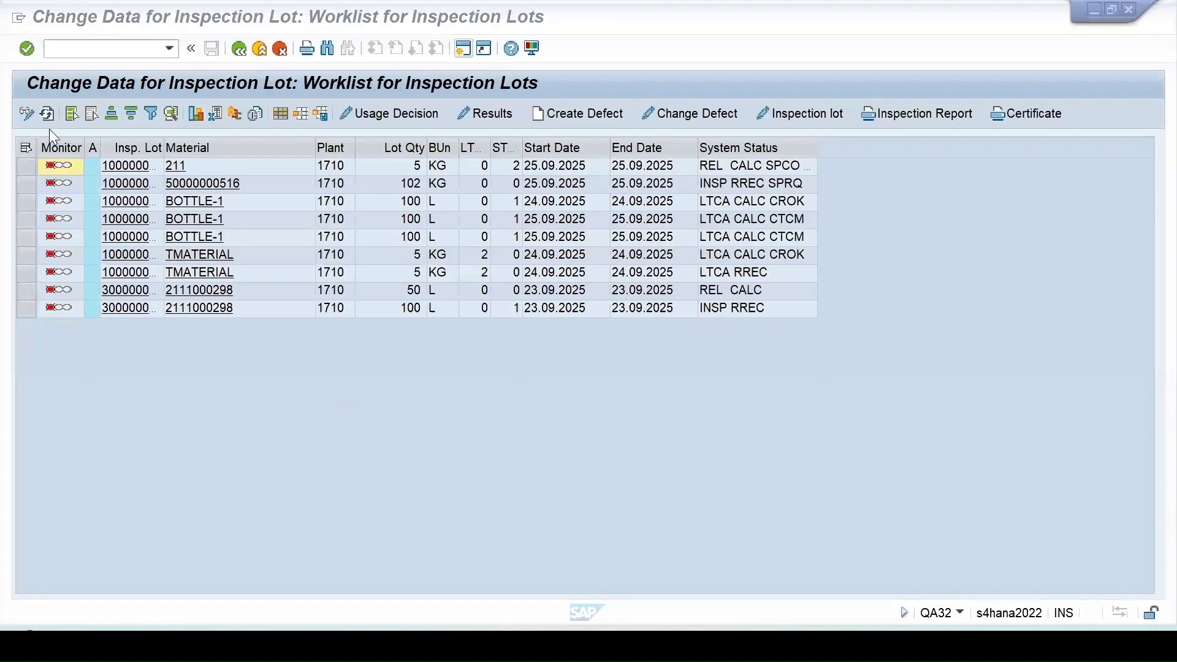
click(47, 114)
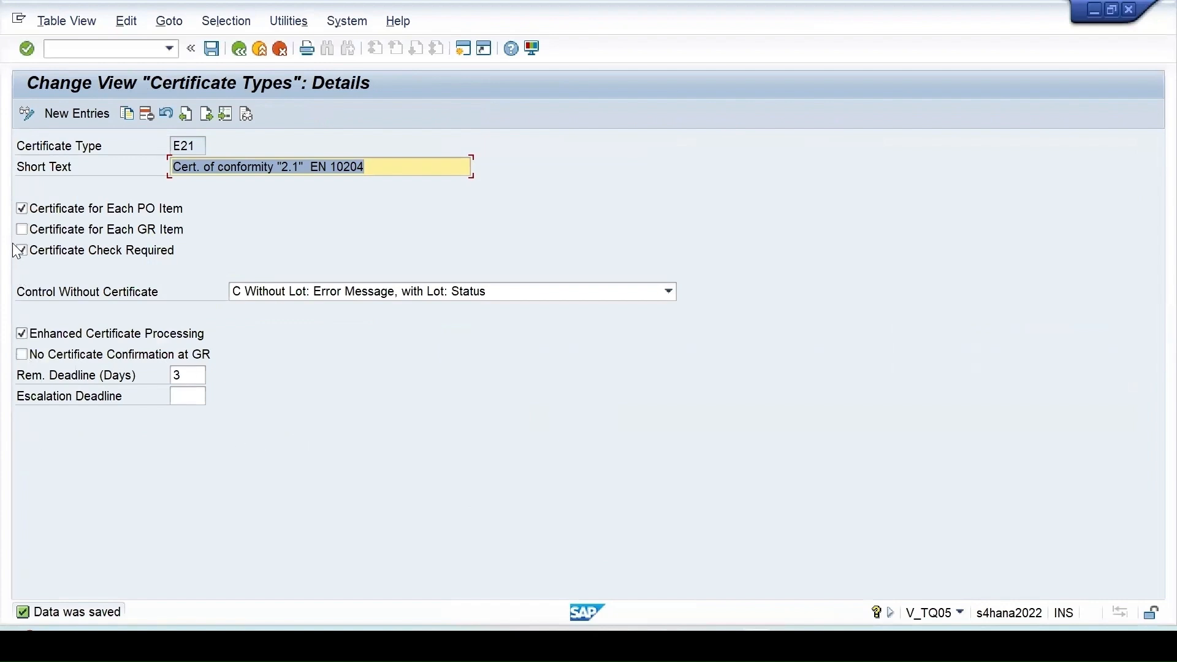
Set Control Without Certificate to W Warning for certificate type E21 and save the change.
click(271, 293)
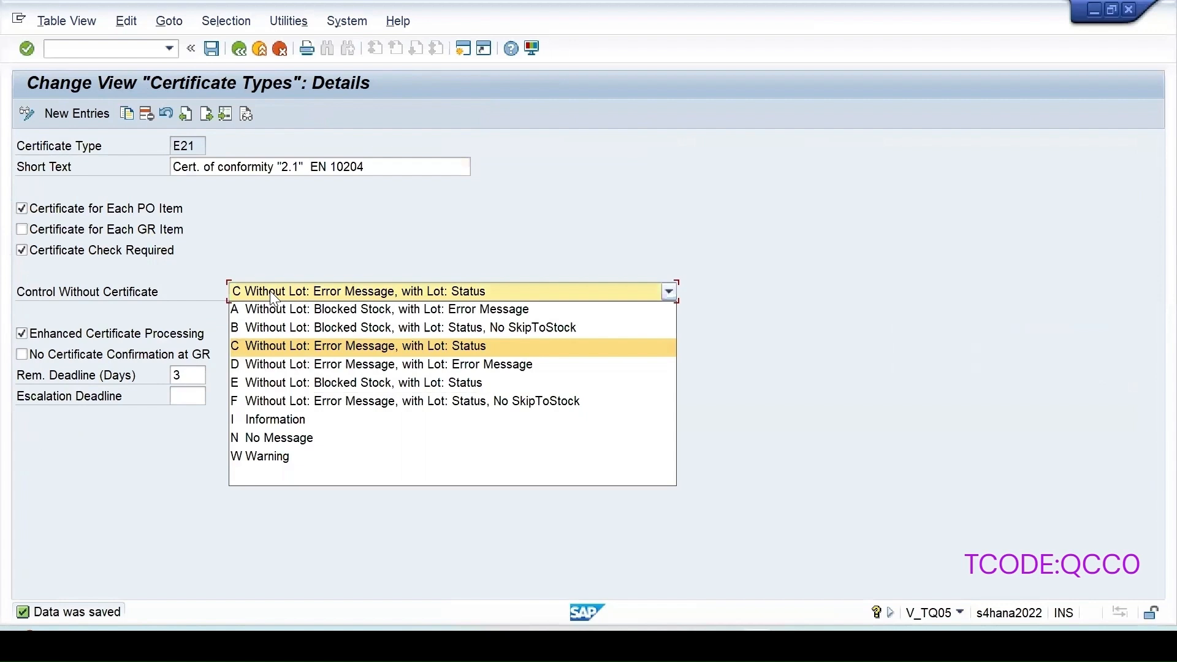
click(286, 349)
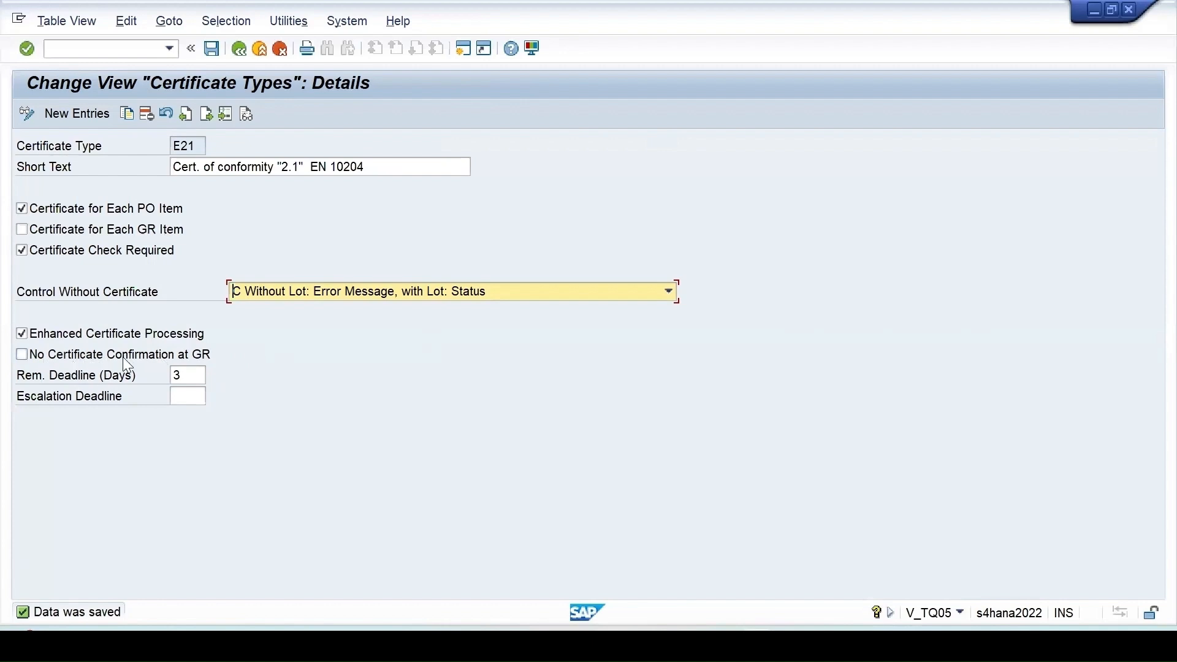
click(355, 292)
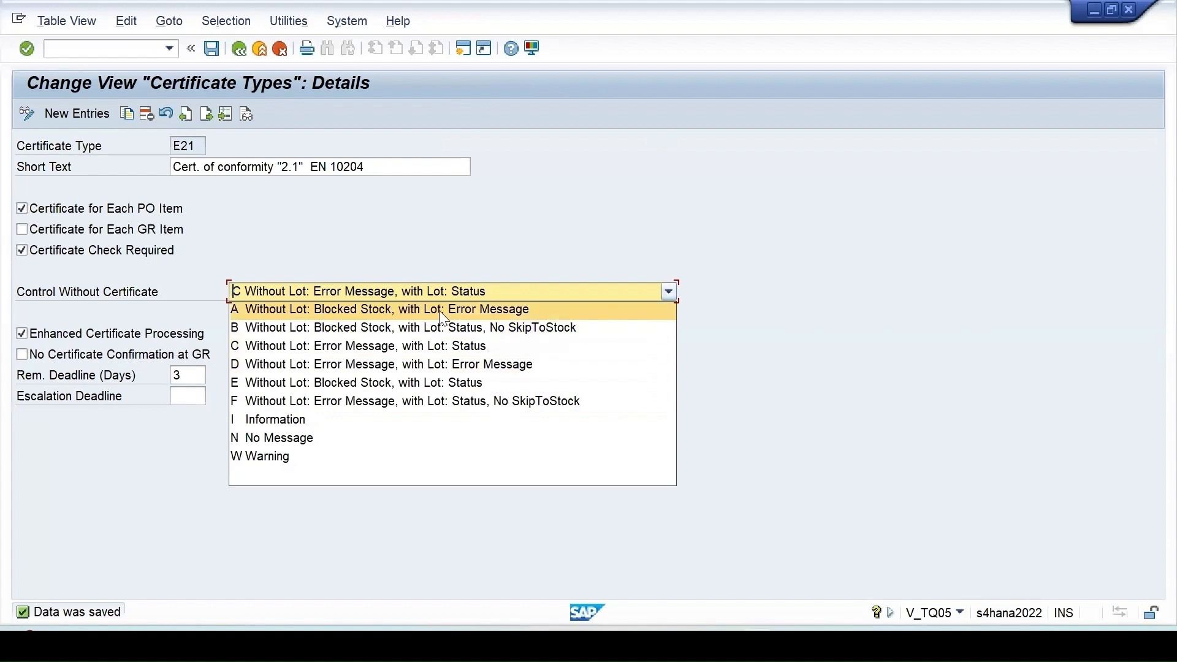
click(267, 457)
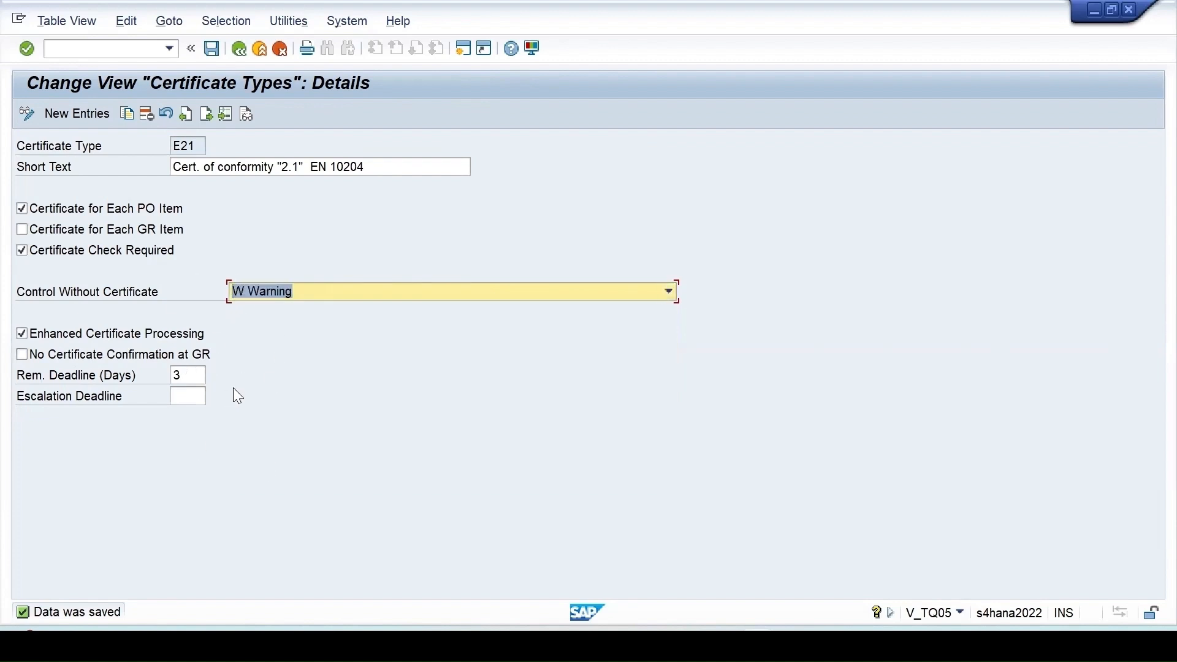
click(212, 49)
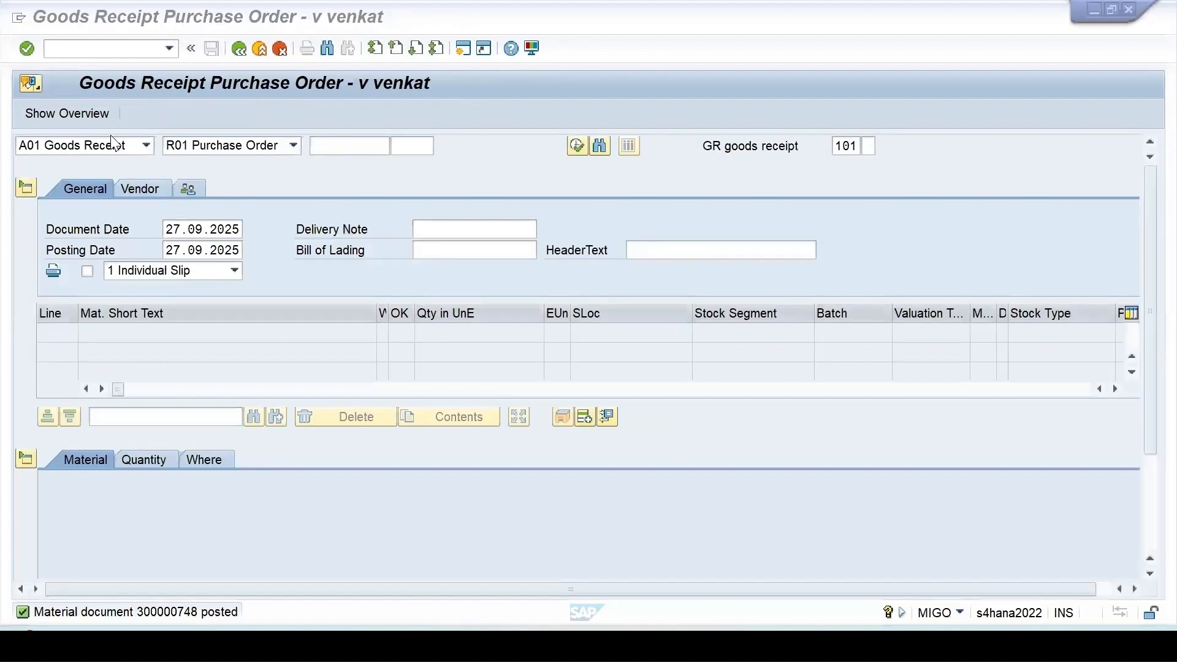
Start transaction ME21N and enter supplier 8601, purchasing organization 1710, purchasing group 001 and company code 1710.
text(me21n)
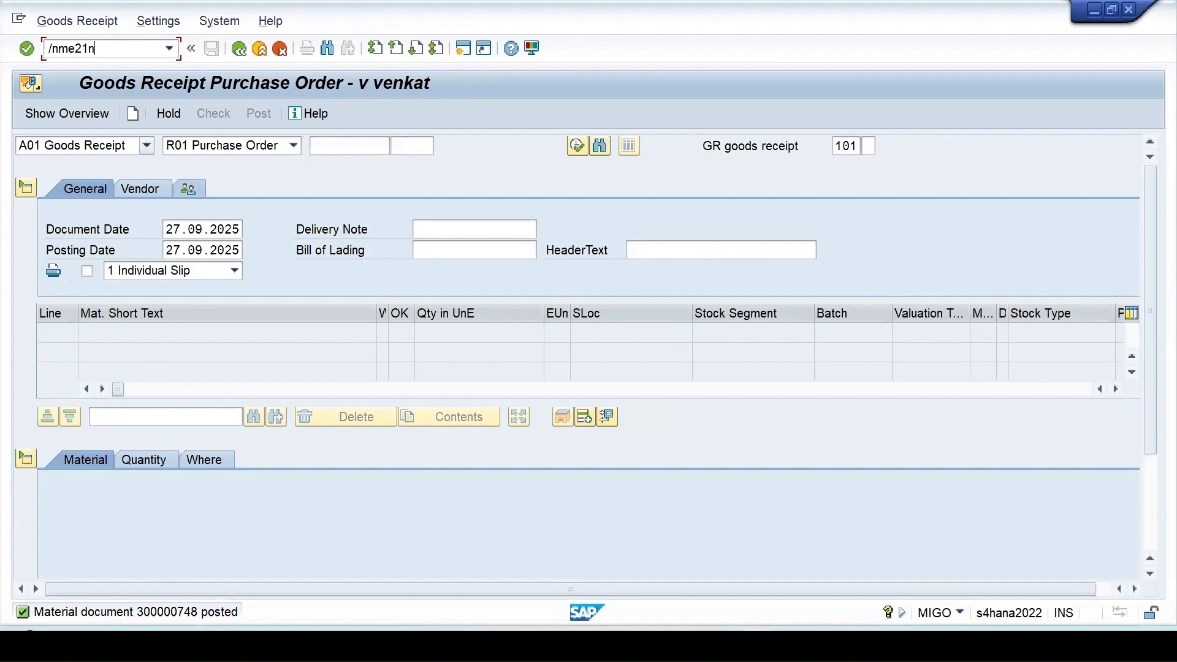
key(Return)
click(433, 145)
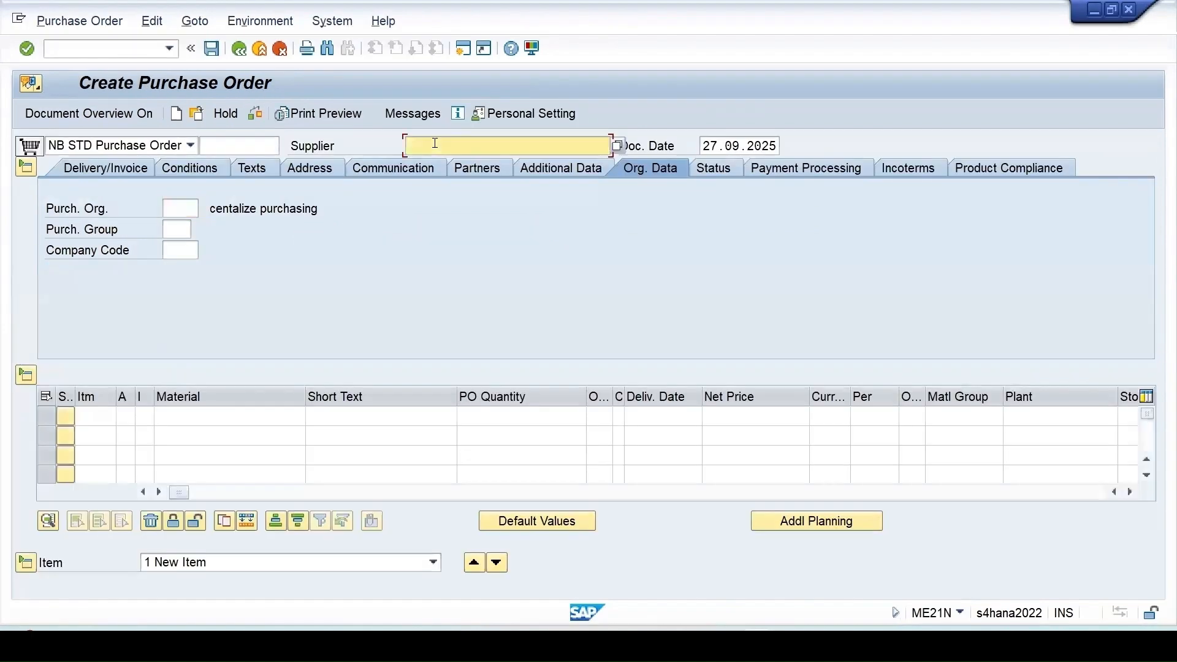
click(440, 167)
click(174, 209)
click(184, 226)
click(176, 230)
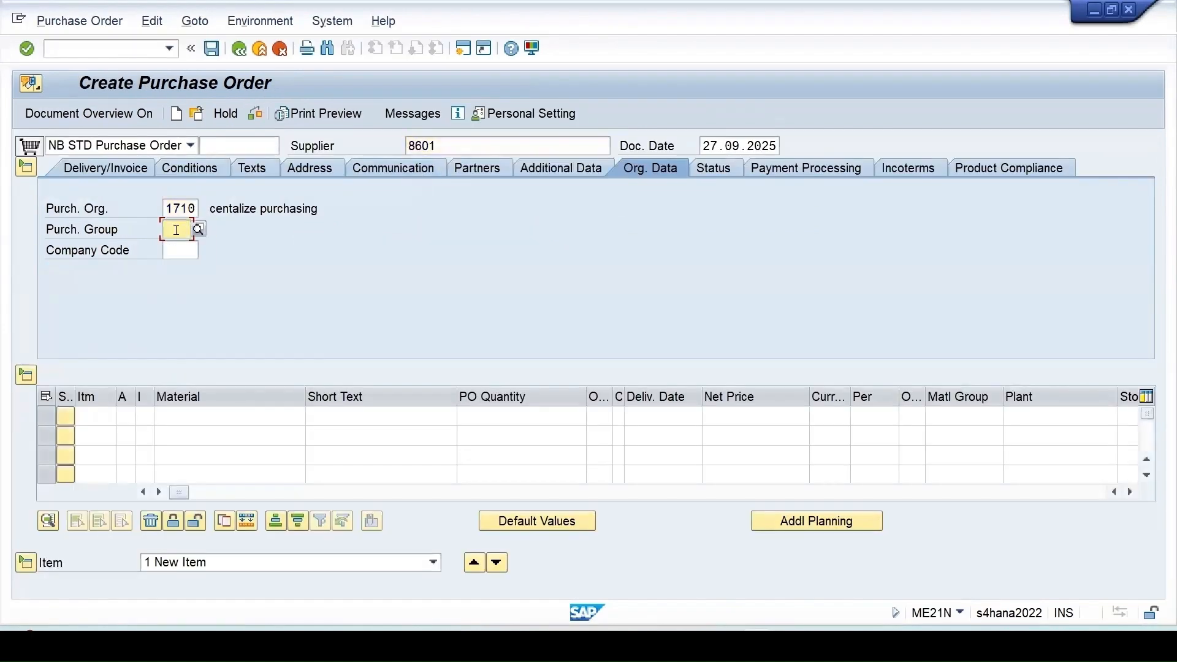
click(180, 249)
click(182, 250)
click(181, 267)
Enter an order item for material 141 with quantity 5, plant 1710 and storage location Std. storage 1.
click(202, 416)
click(196, 434)
click(512, 413)
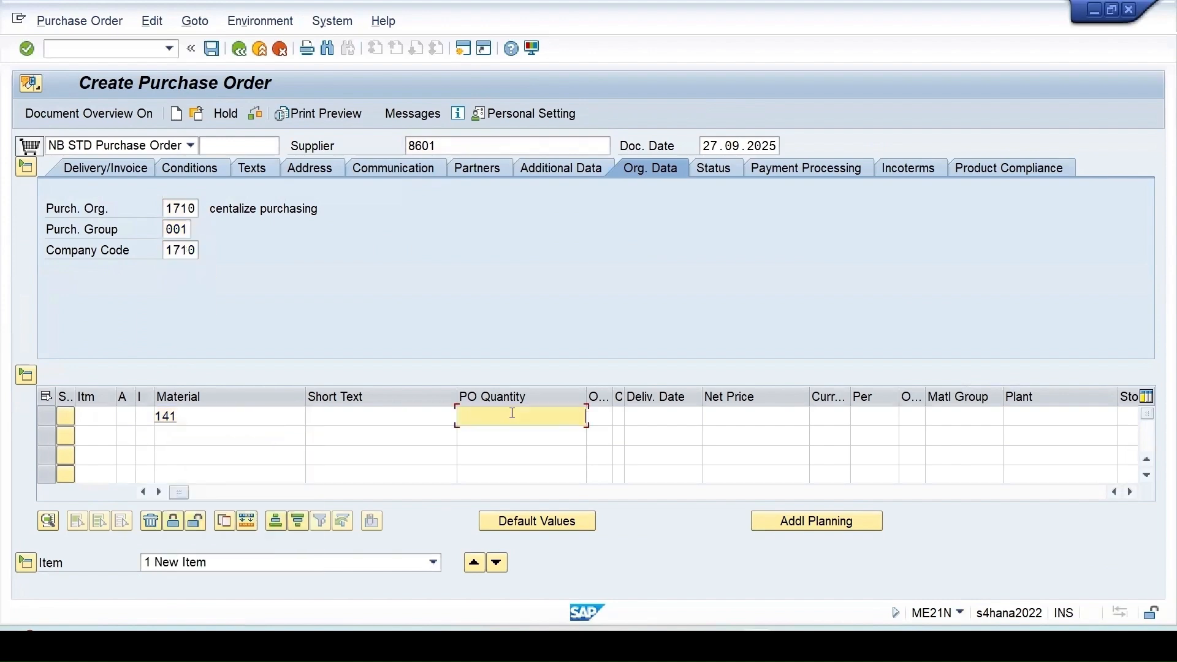
click(552, 435)
click(1042, 416)
click(1019, 428)
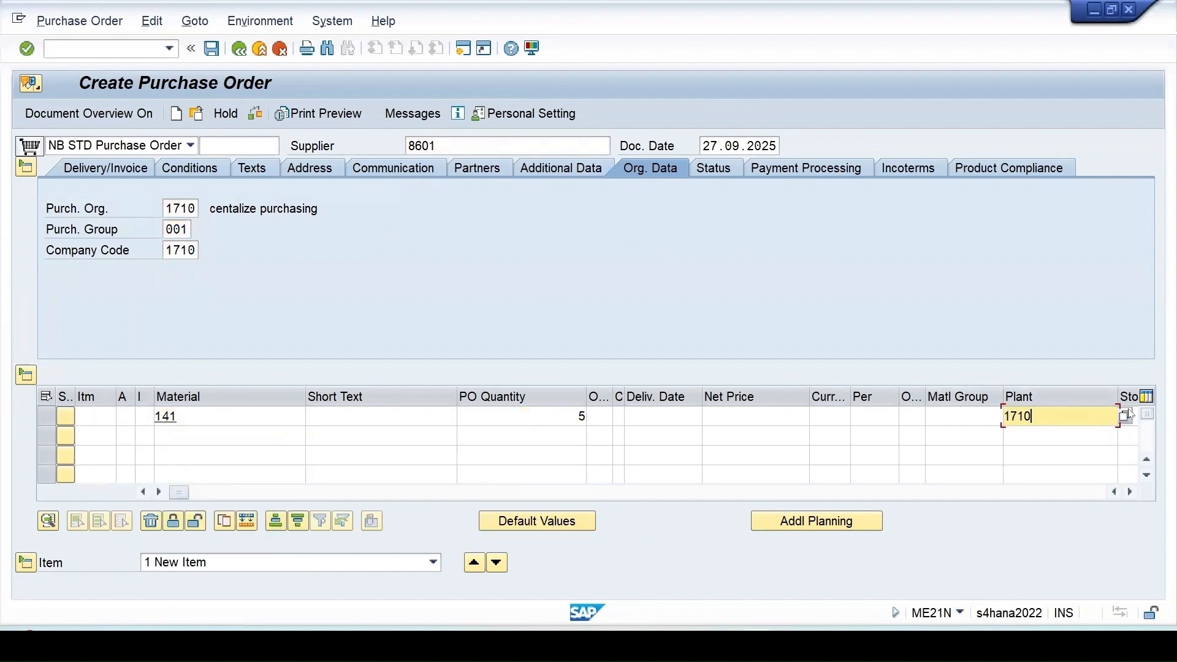
click(1132, 415)
click(1120, 436)
key(Return)
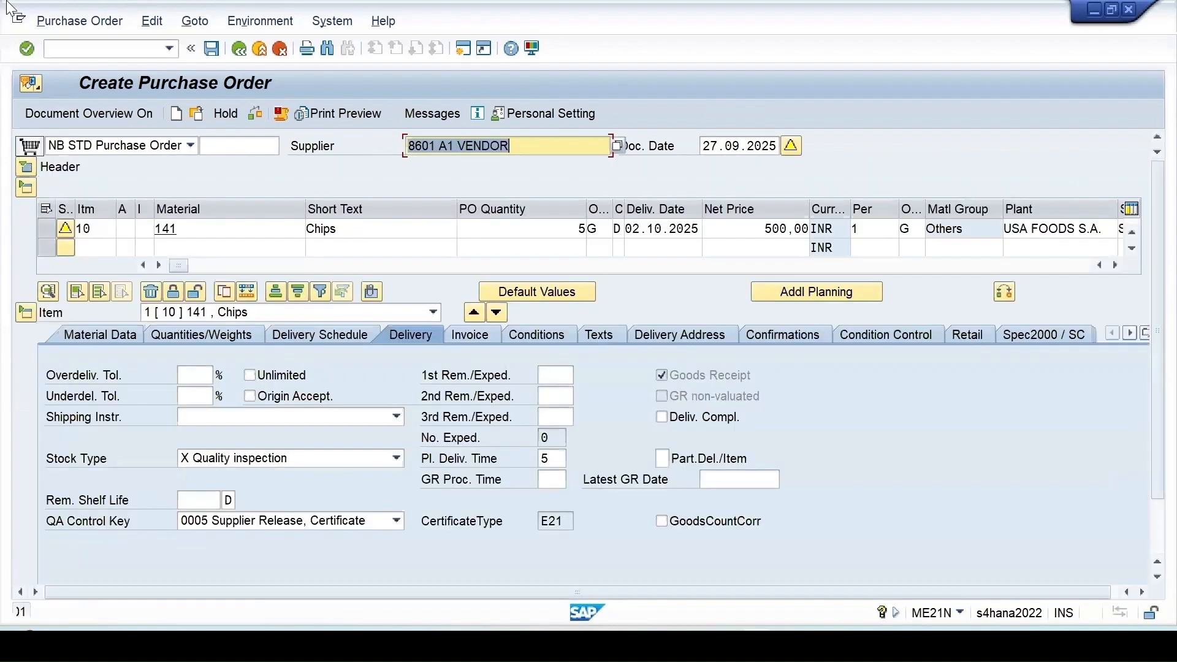
Check the purchase order for material 141, accept the messages, and save it despite the warnings.
click(258, 115)
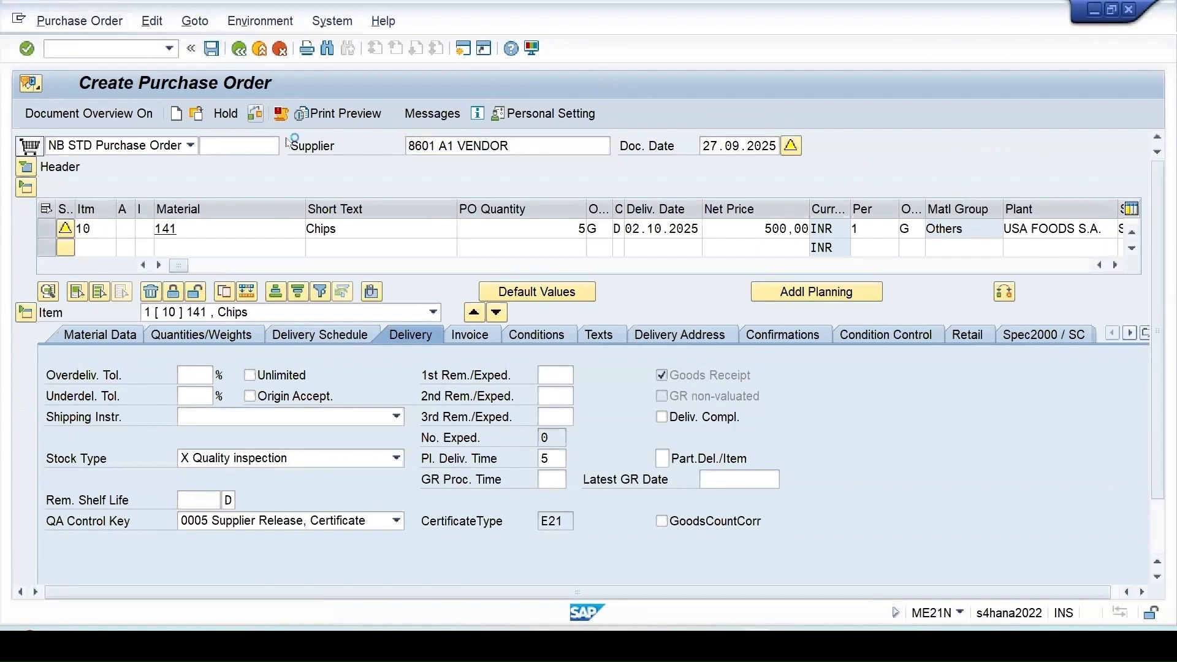
click(87, 478)
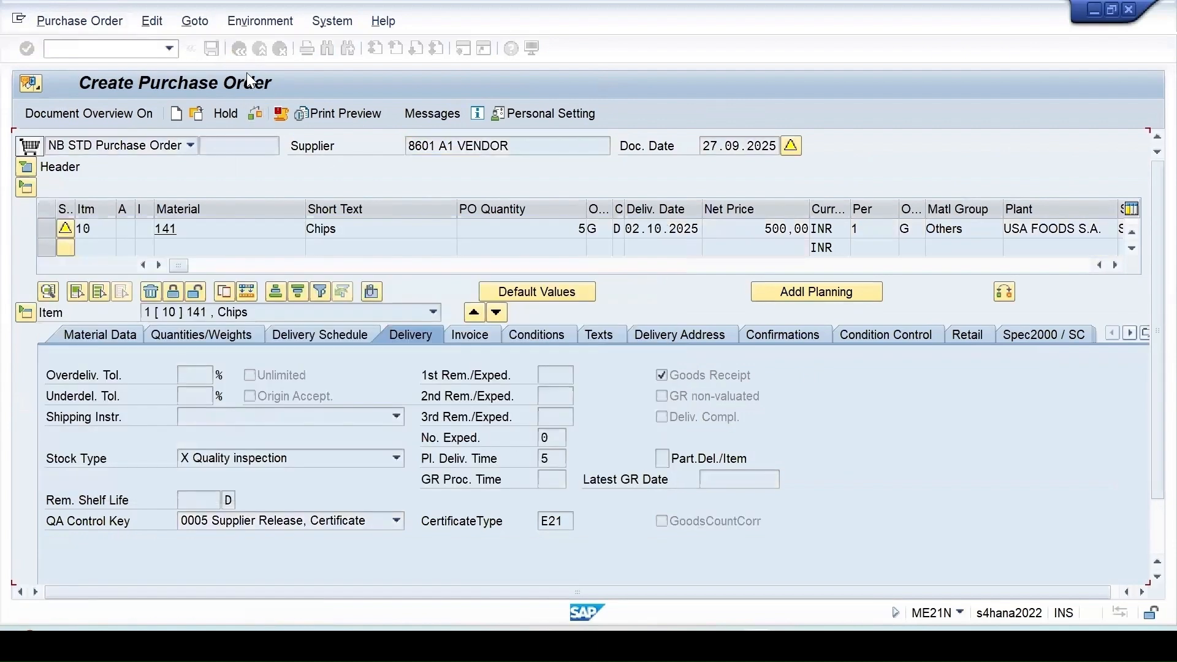
click(212, 48)
click(273, 361)
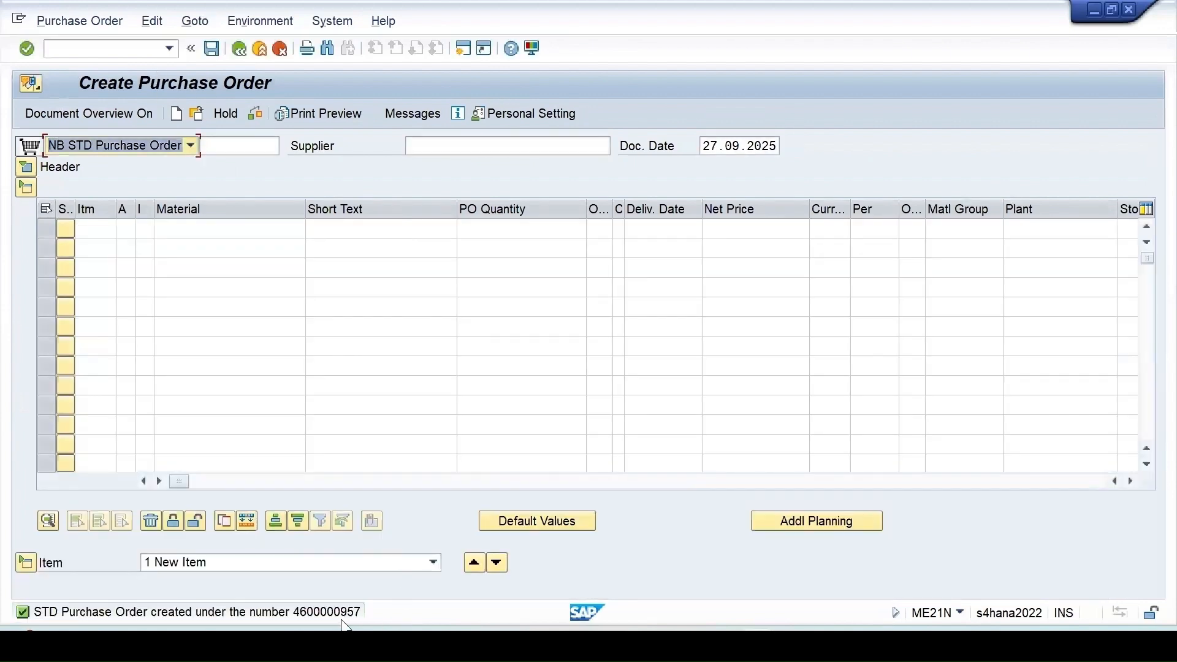
Start transaction MIGO and load the newly saved purchase order for a goods receipt.
click(166, 49)
click(86, 79)
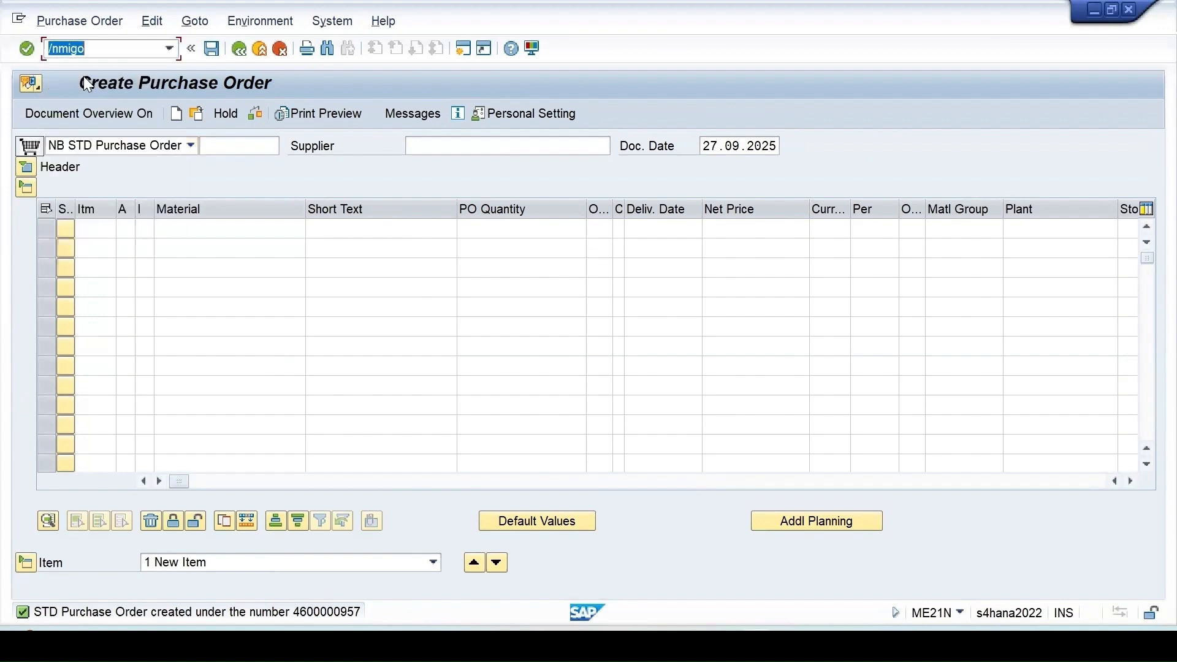
key(Return)
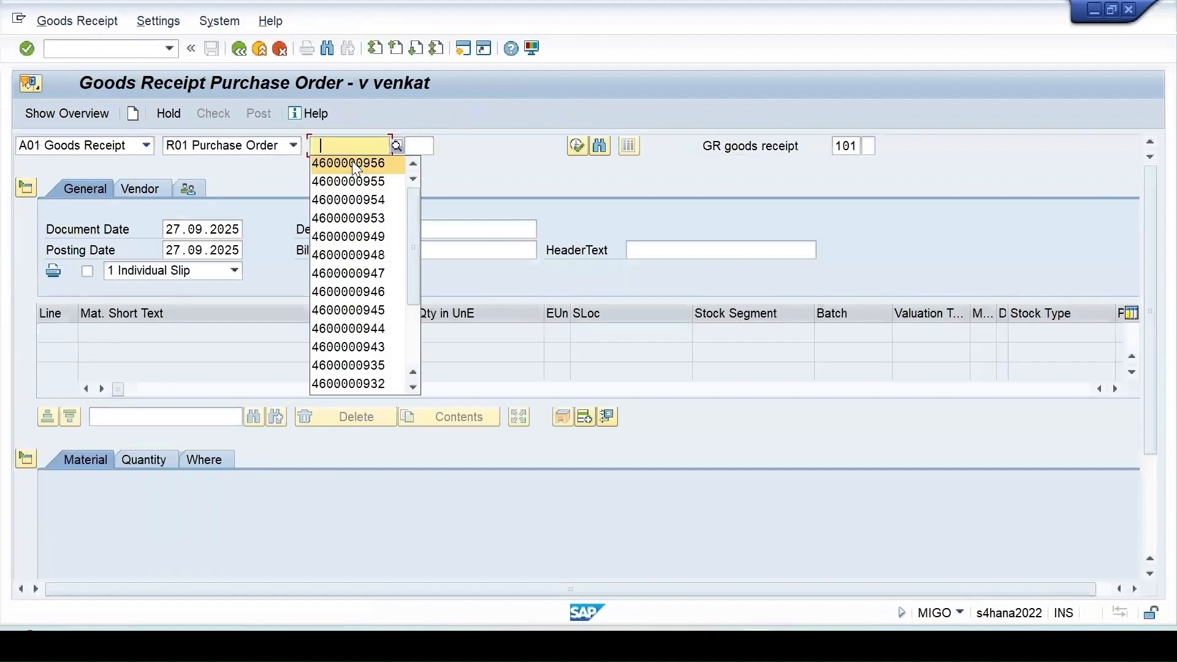
click(356, 164)
key(BackSpace)
text(7)
key(Return)
Mark the Chips item as OK and check the goods receipt.
scroll(77, 433, down, 3)
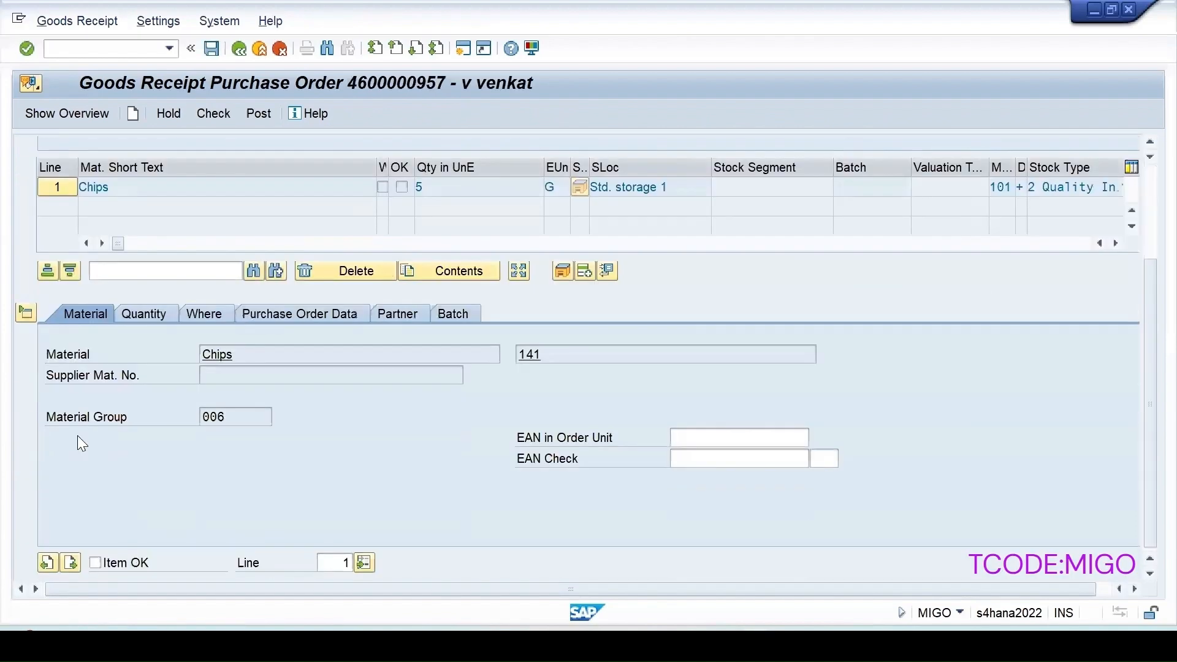
click(95, 562)
click(214, 114)
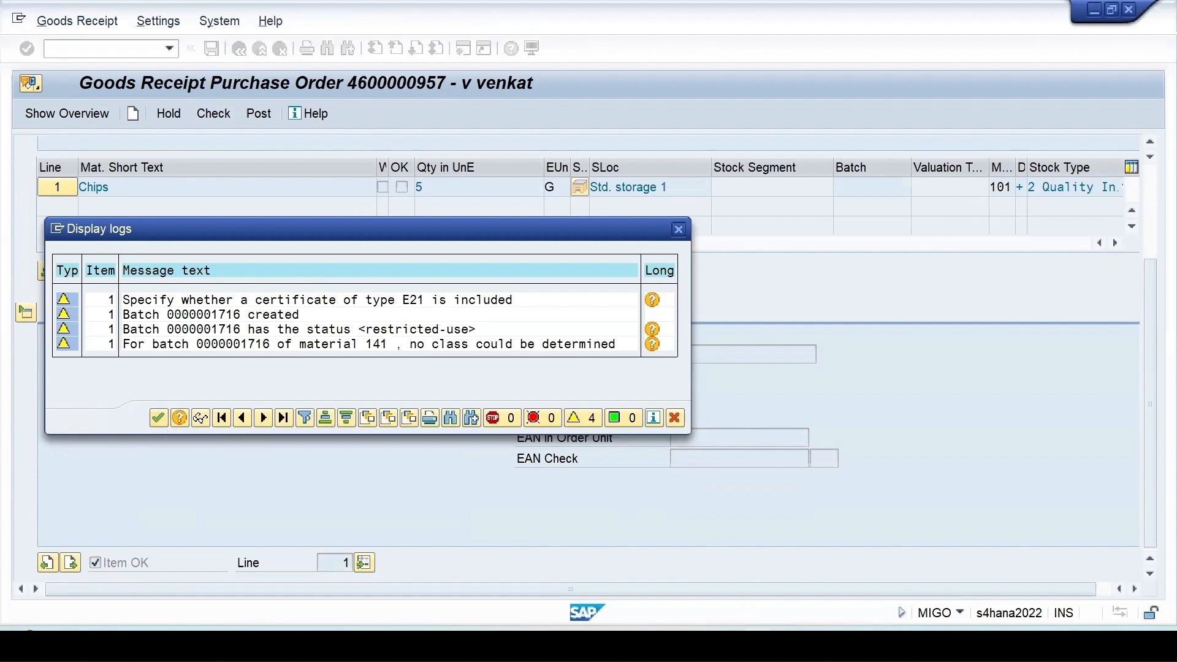
Review the Control Without Certificate setting of certificate type E21, and return to the goods receipt to close its message log.
click(863, 589)
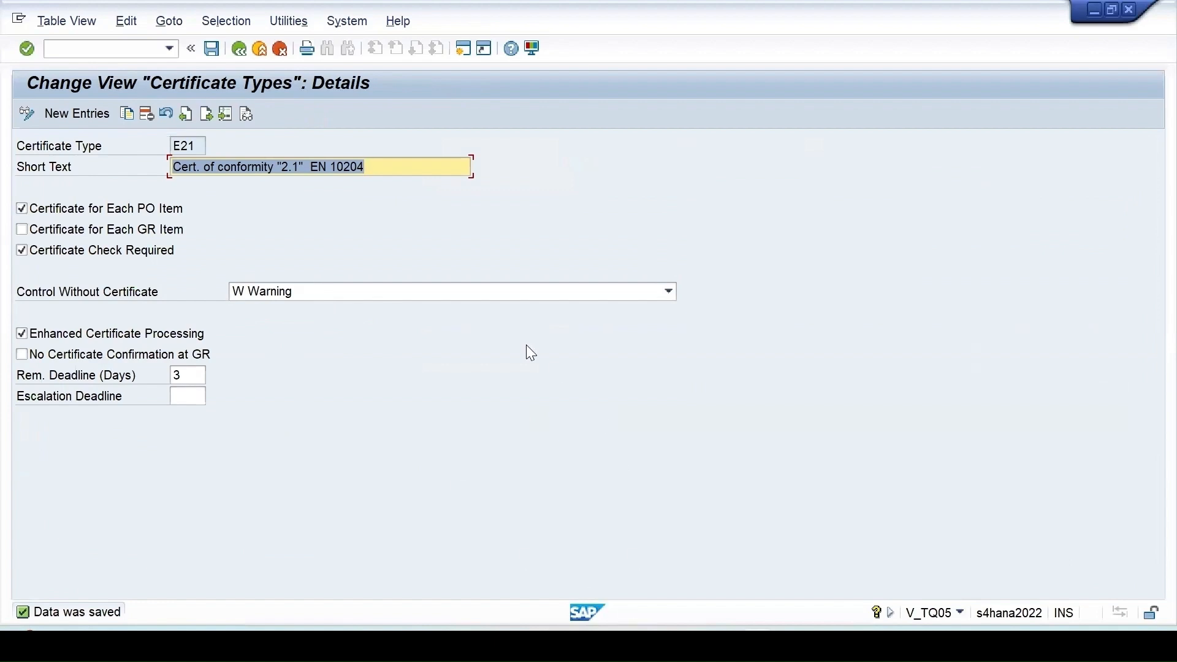
click(433, 293)
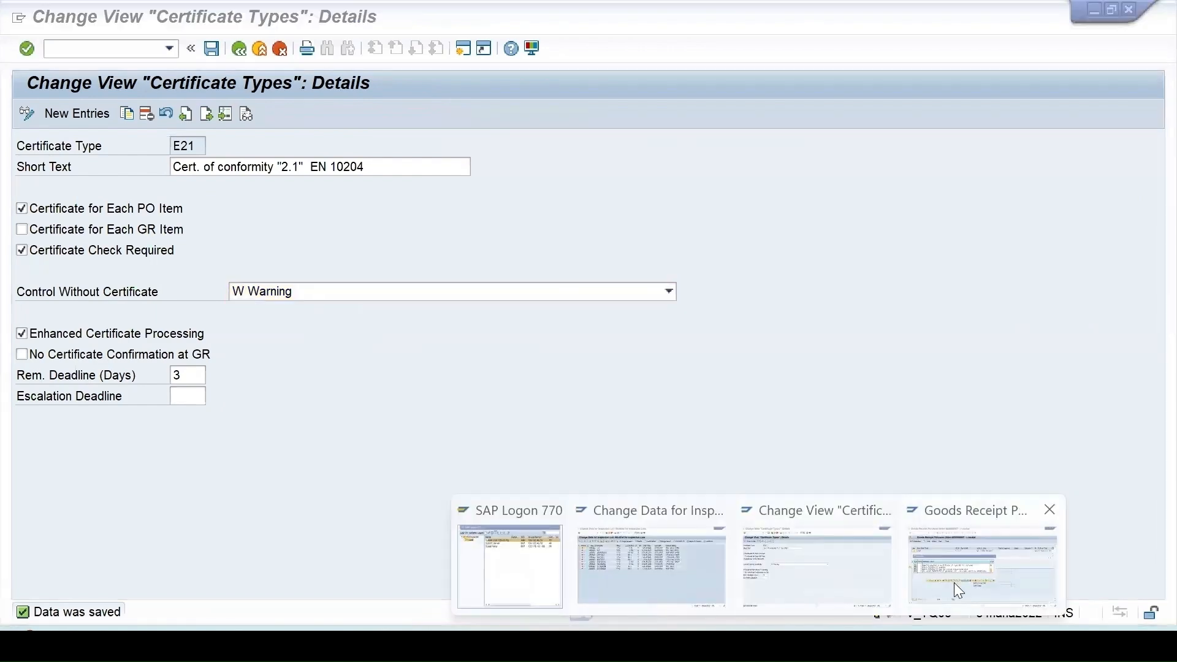
click(953, 585)
click(157, 417)
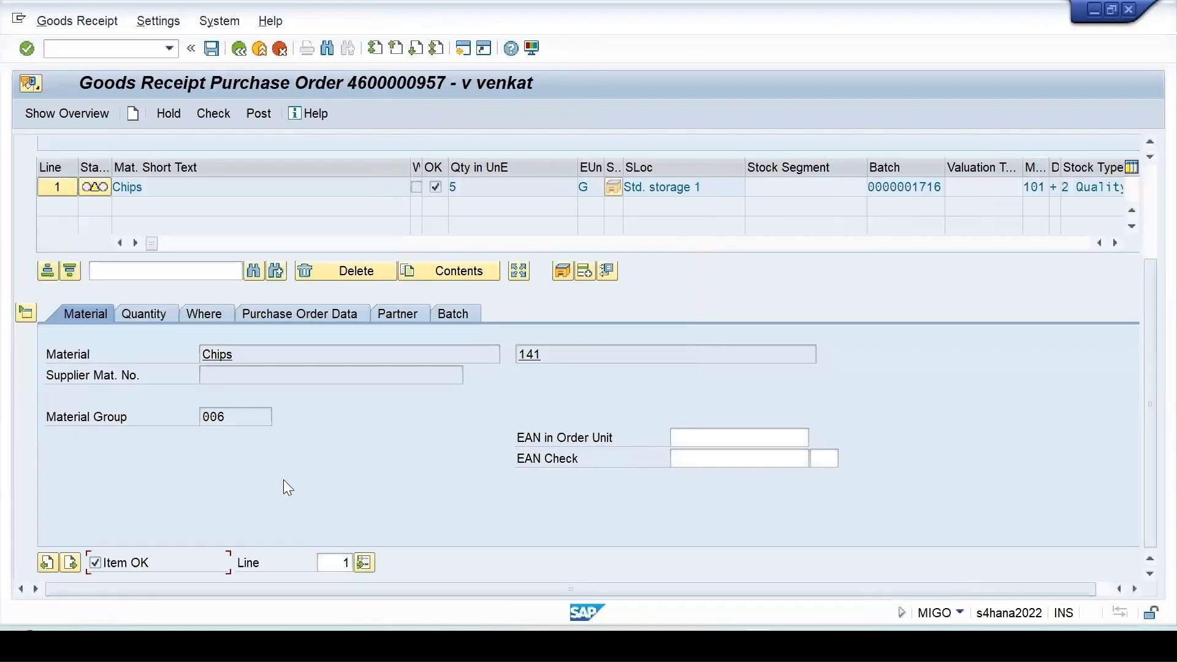
Set Cert. enclosed? to N No in the purchase order data of the Chips item.
click(209, 315)
click(307, 314)
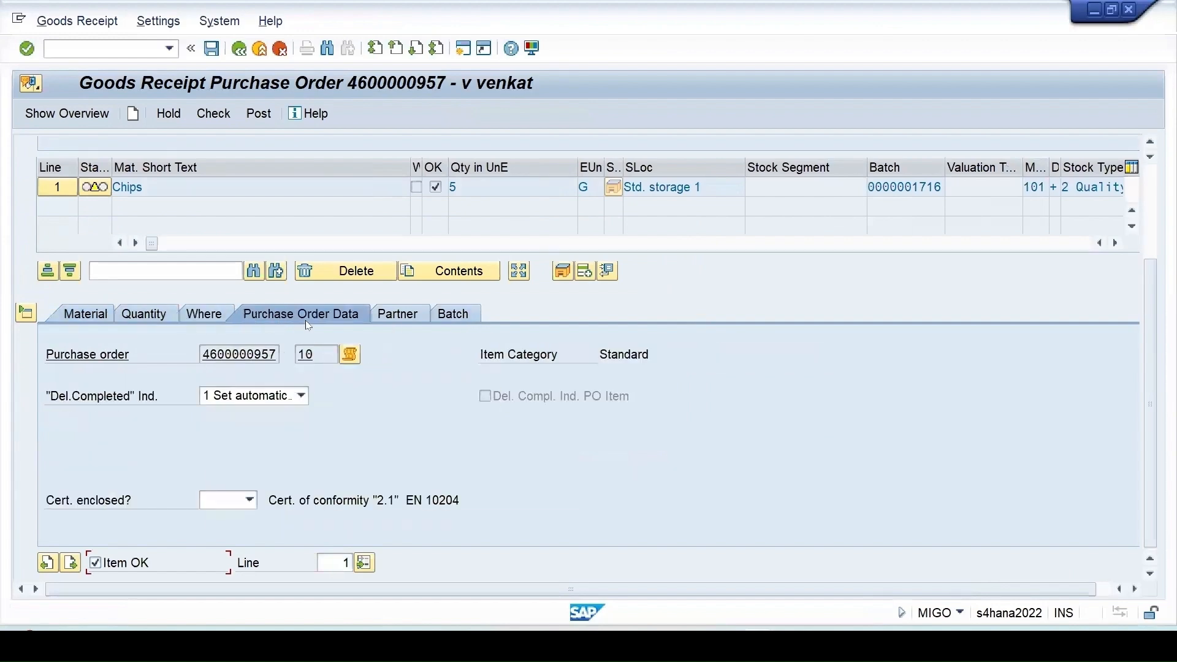
click(250, 501)
click(228, 518)
click(245, 500)
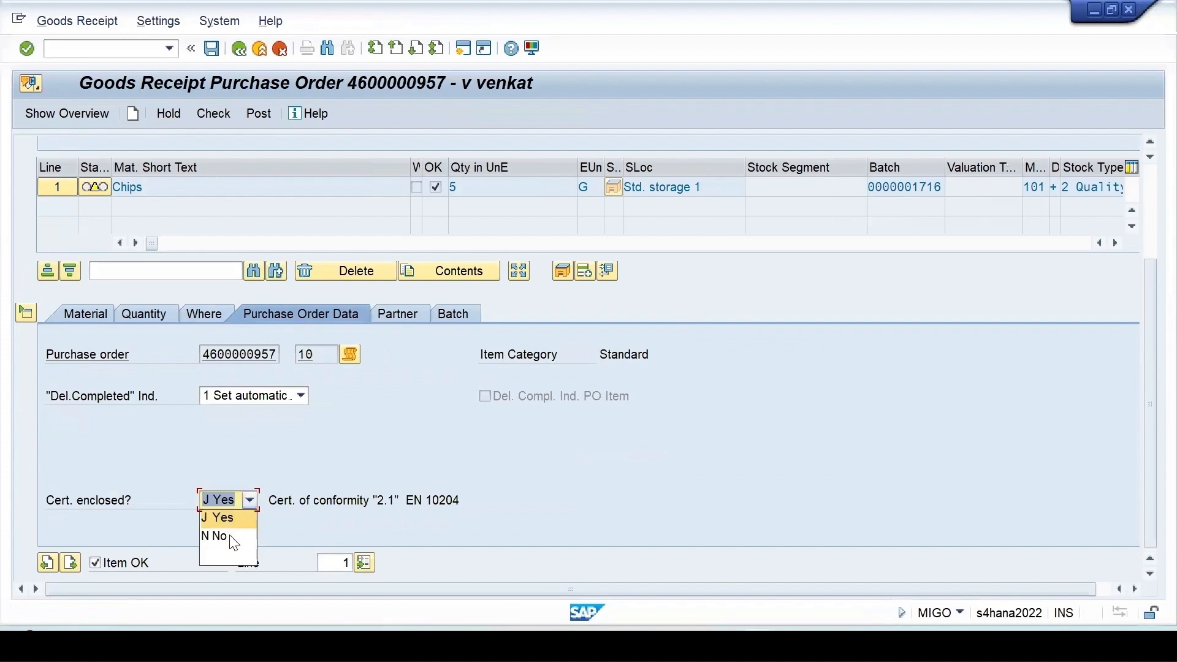
click(228, 536)
Post the goods receipt without an enclosed certificate and refresh the QA32 inspection lot worklist.
scroll(336, 420, up, 3)
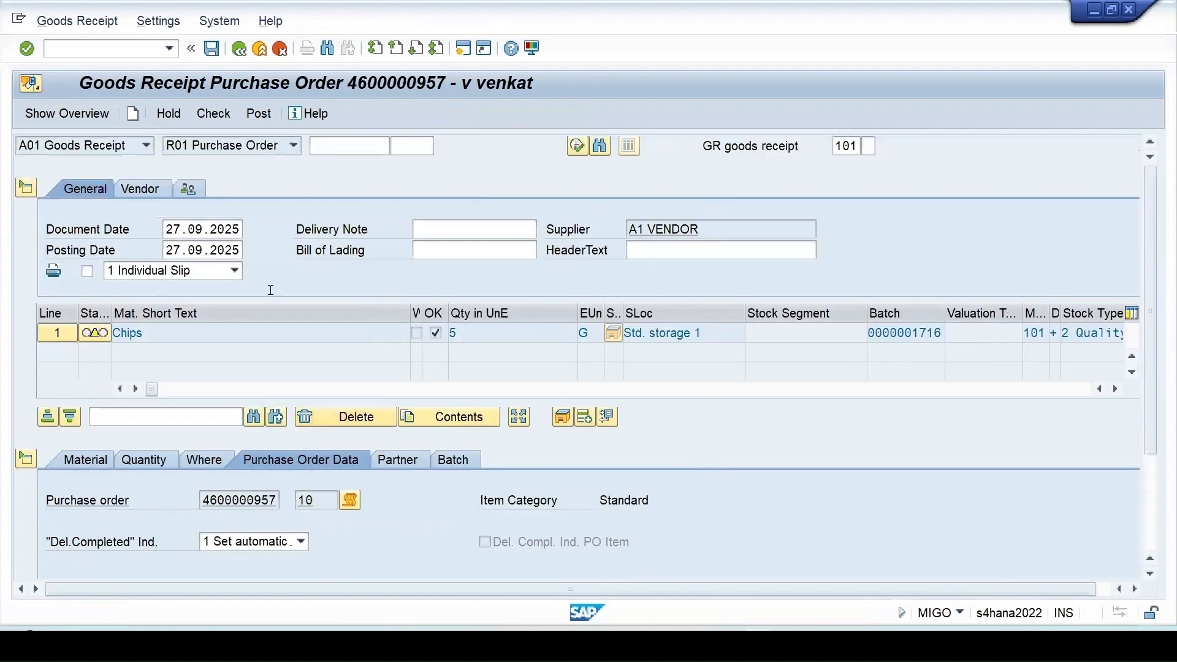
double_click(279, 500)
click(31, 477)
scroll(372, 492, down, 3)
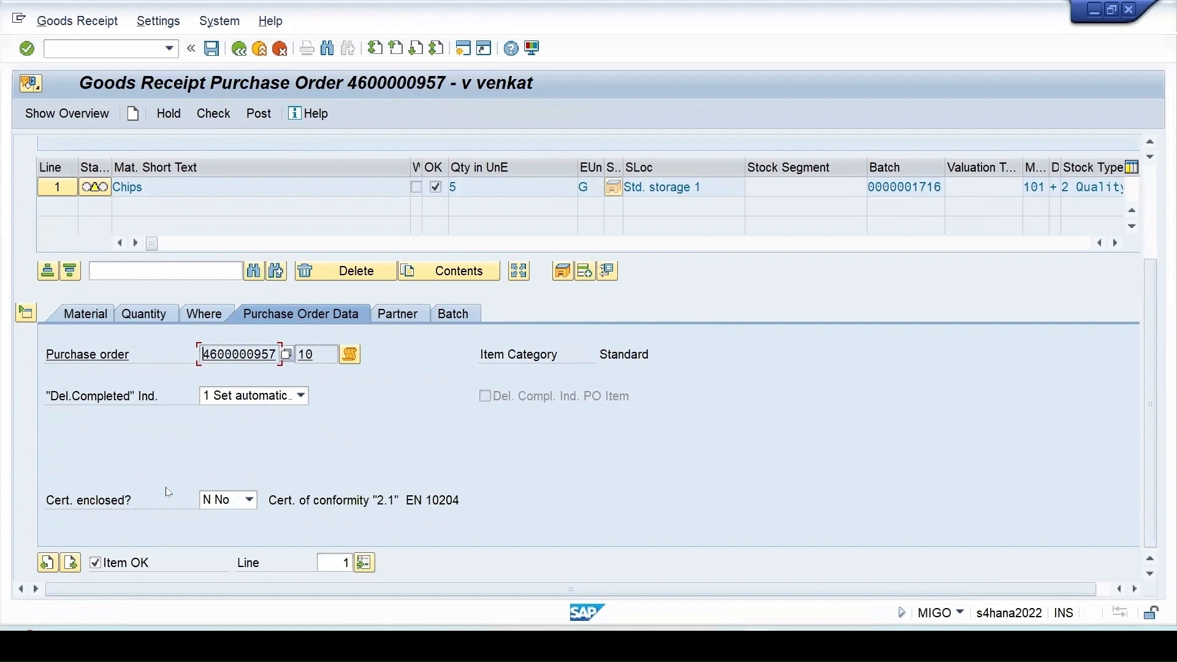
click(211, 49)
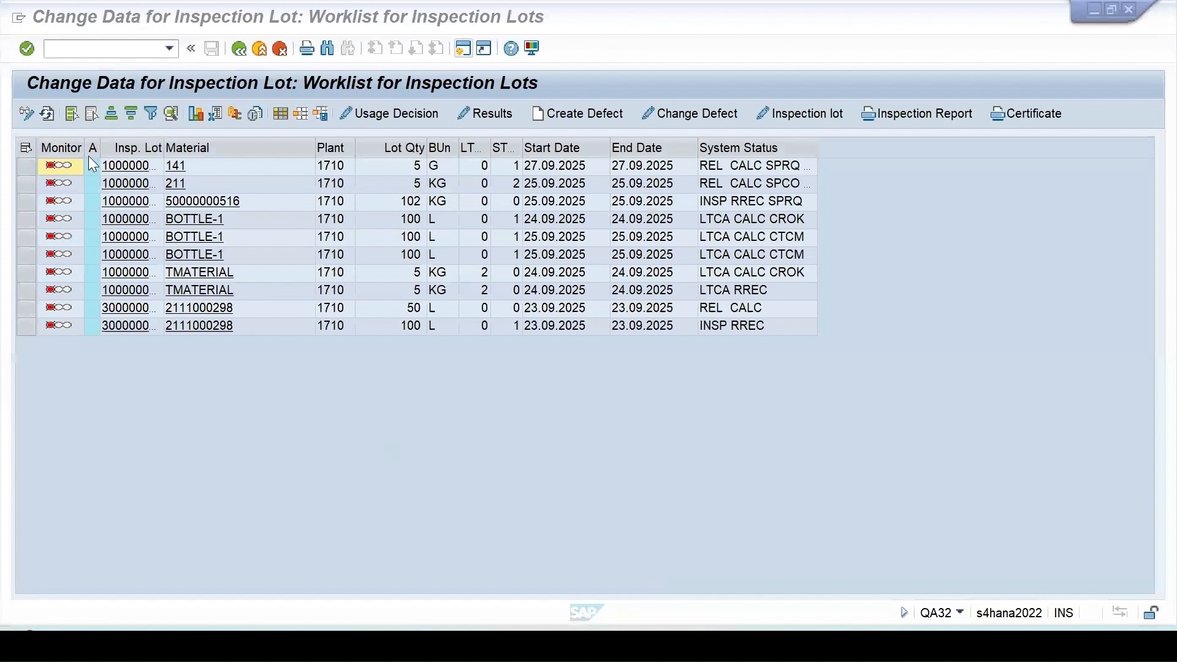
click(47, 114)
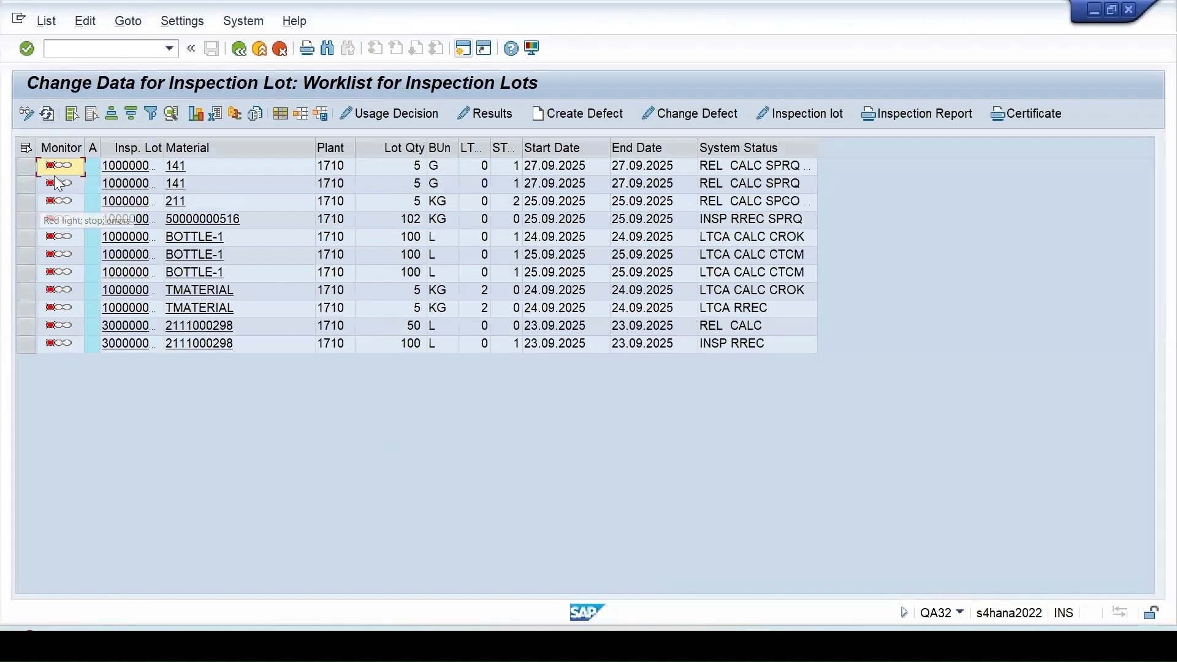
Record 01 White from code group COLORQM for the COLOR characteristic of the second material 141 inspection lot, close the characteristic and save.
click(26, 183)
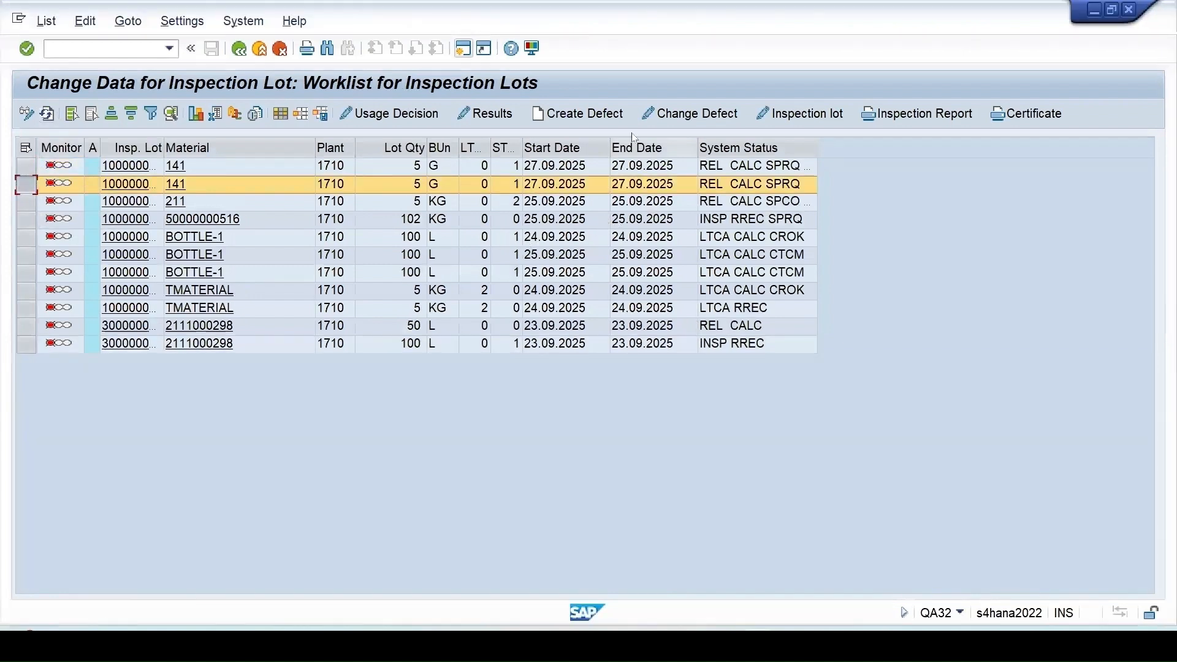
click(484, 115)
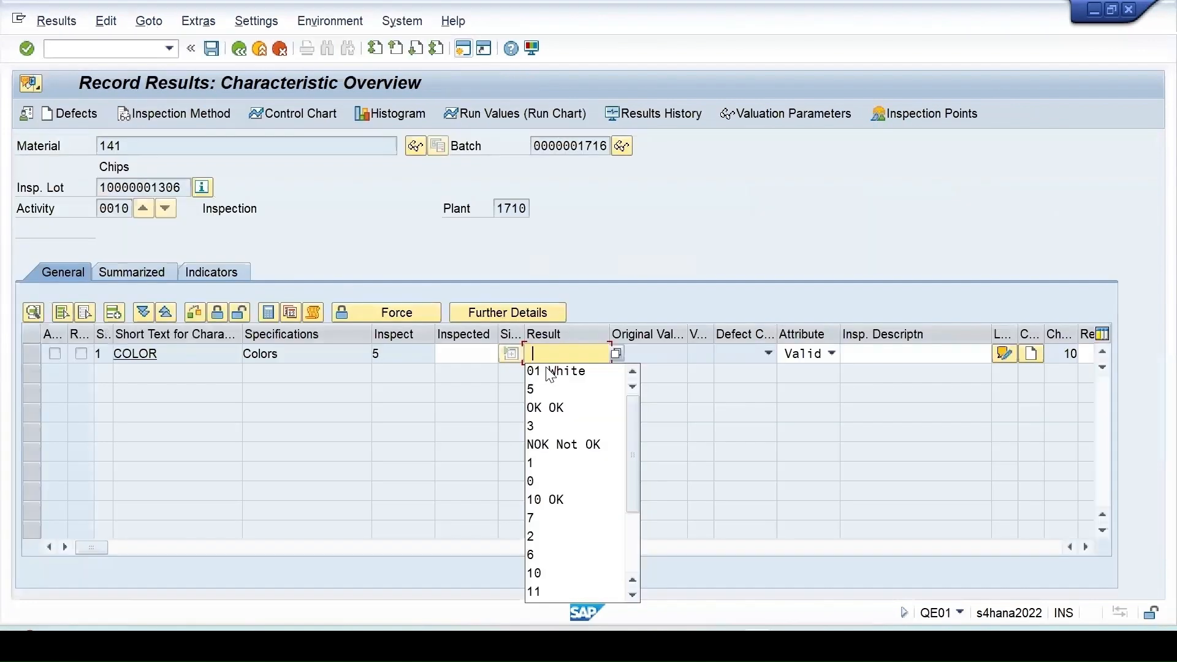
click(550, 373)
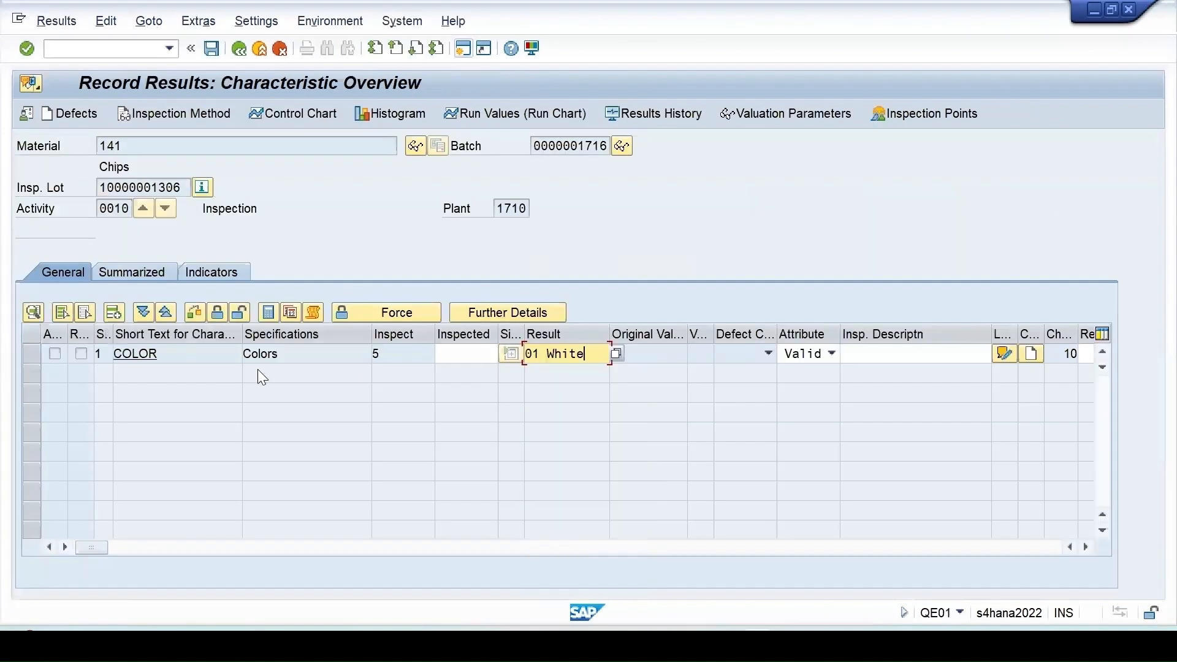
key(Return)
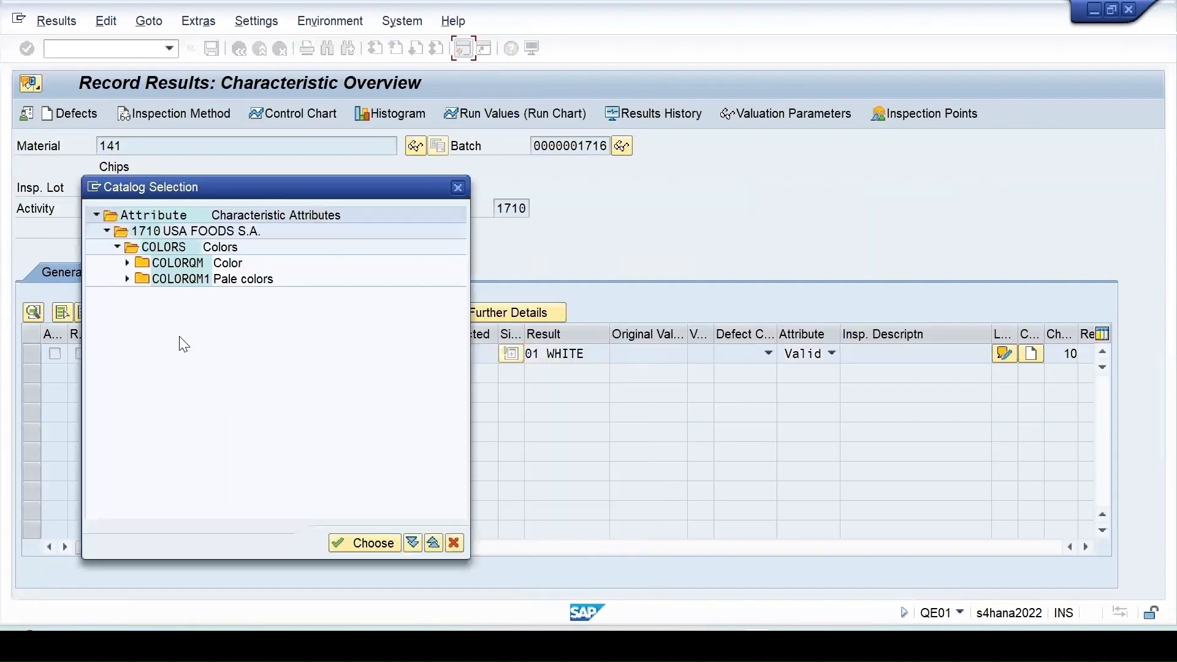
click(126, 262)
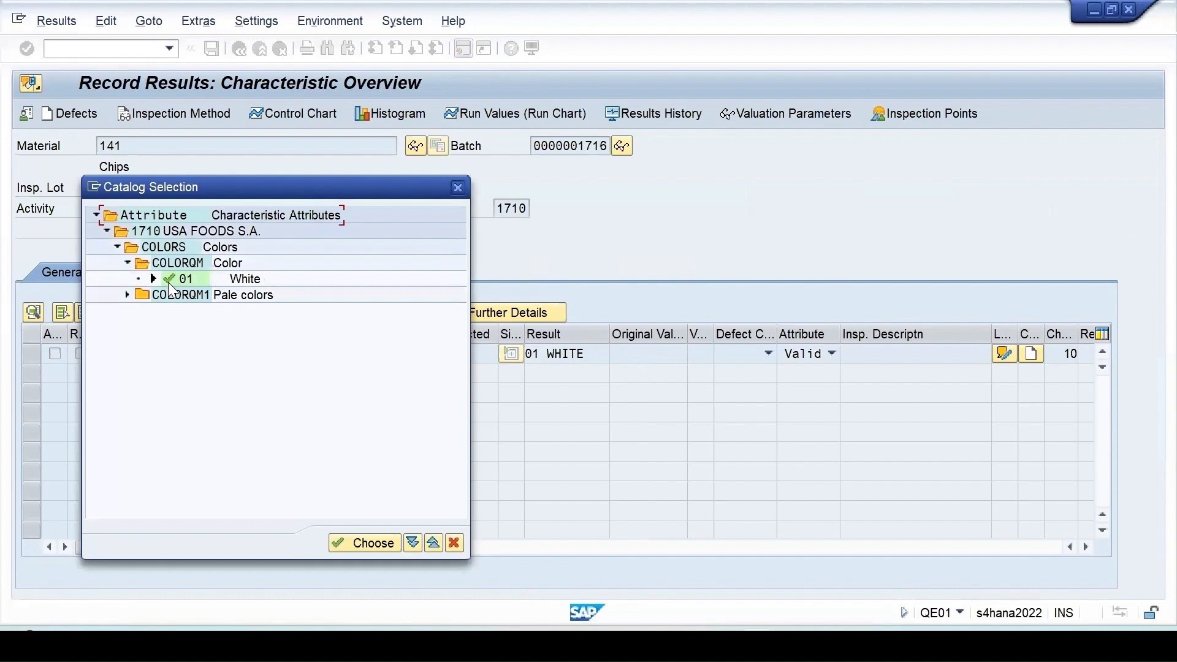
double_click(167, 280)
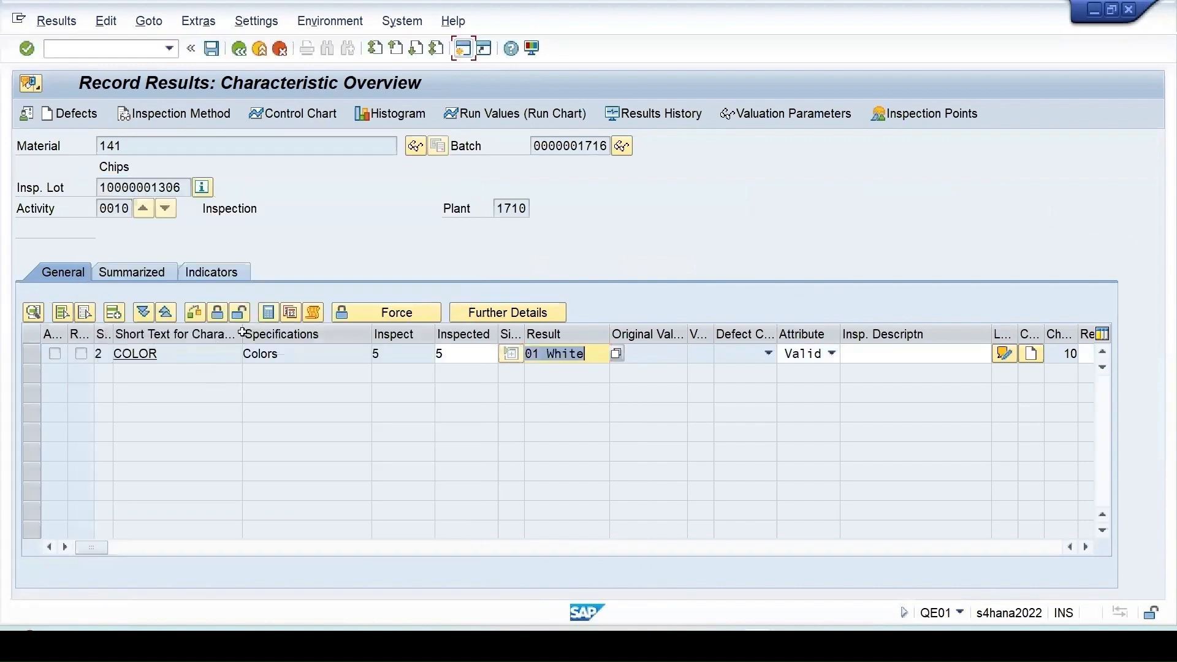
click(217, 312)
click(211, 49)
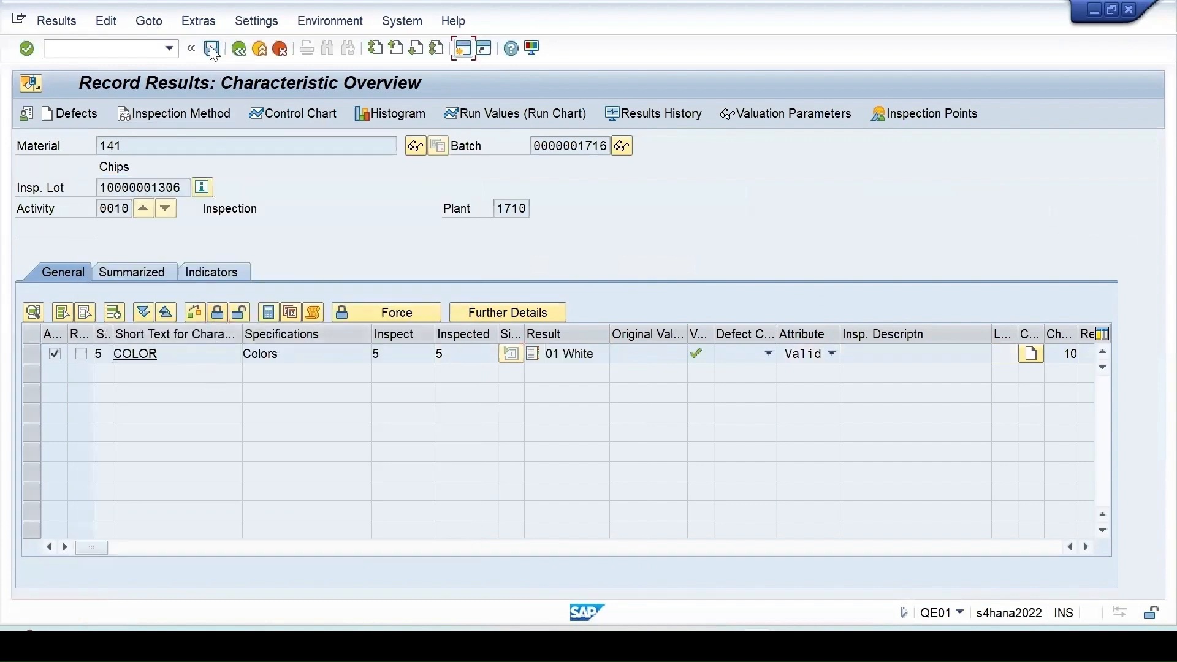
click(47, 113)
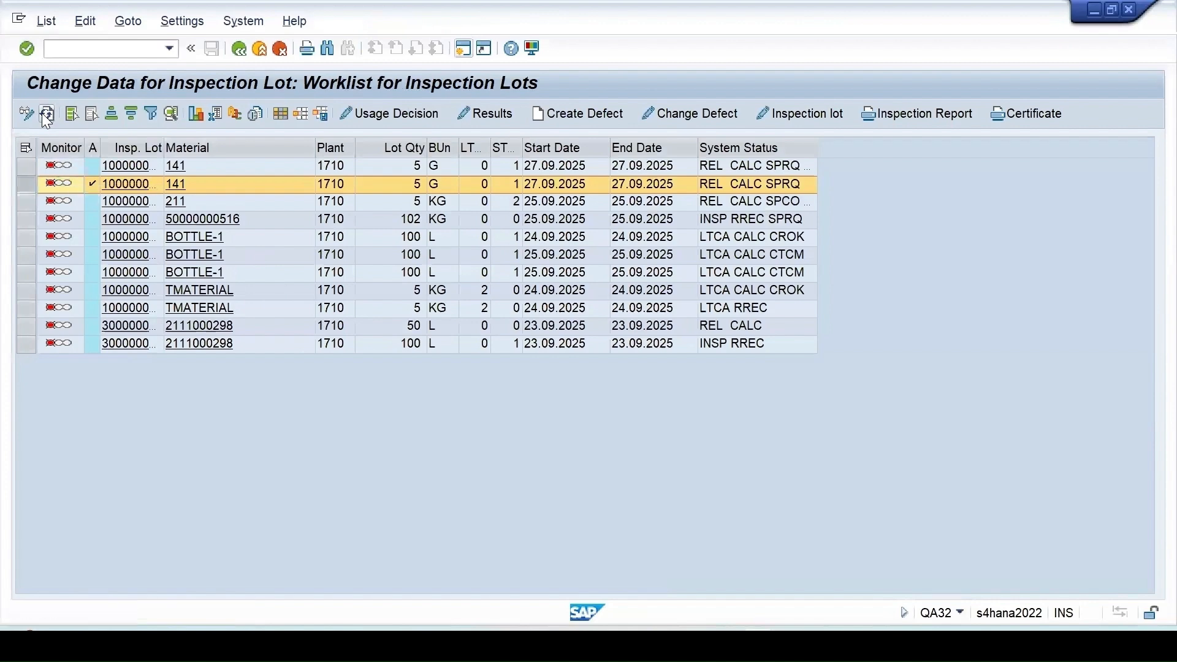
Make usage decision A1 (accepted, unrestricted stock) for the same Chips inspection lot.
click(402, 111)
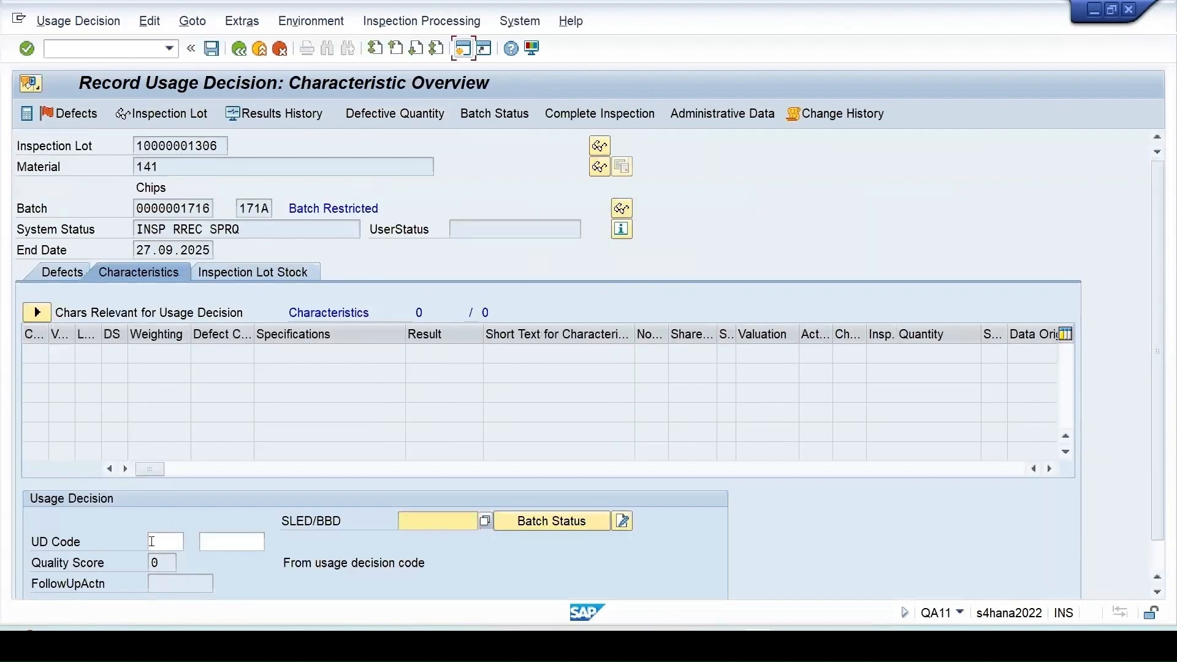
click(165, 549)
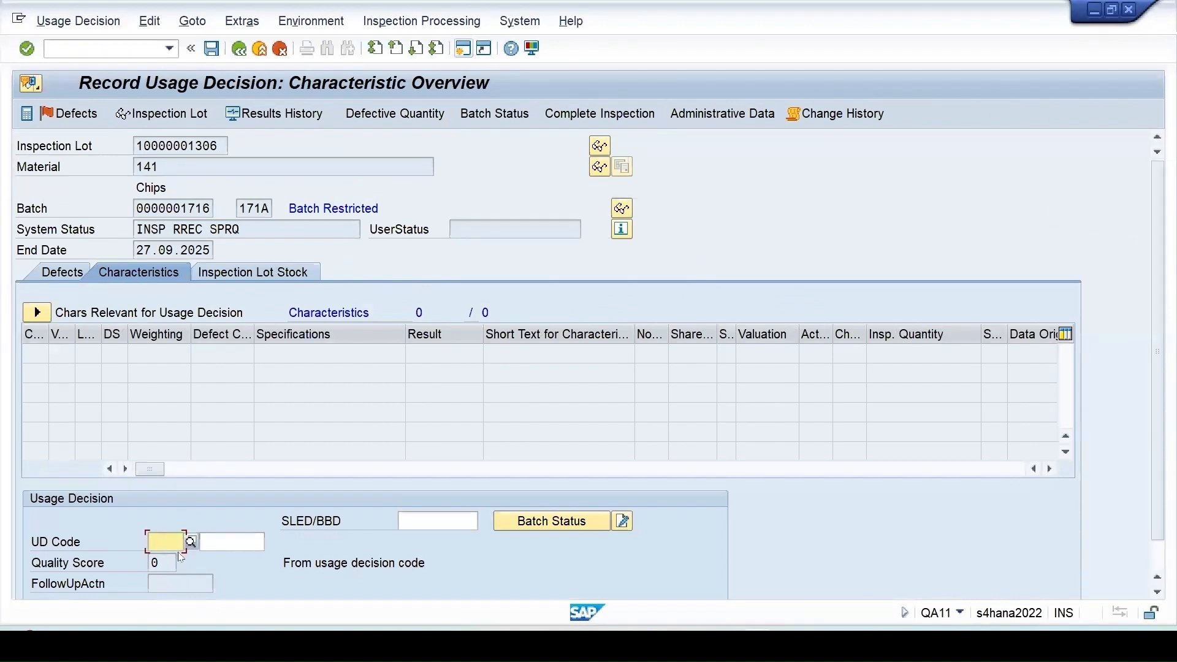
click(190, 542)
double_click(114, 248)
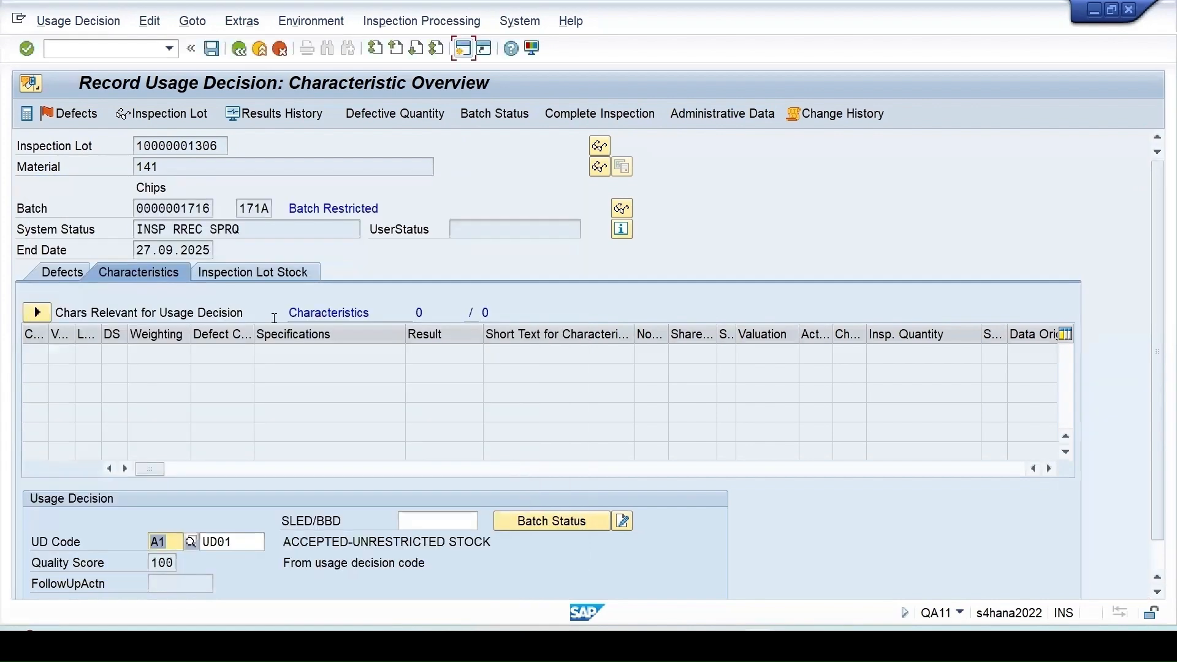
key(Return)
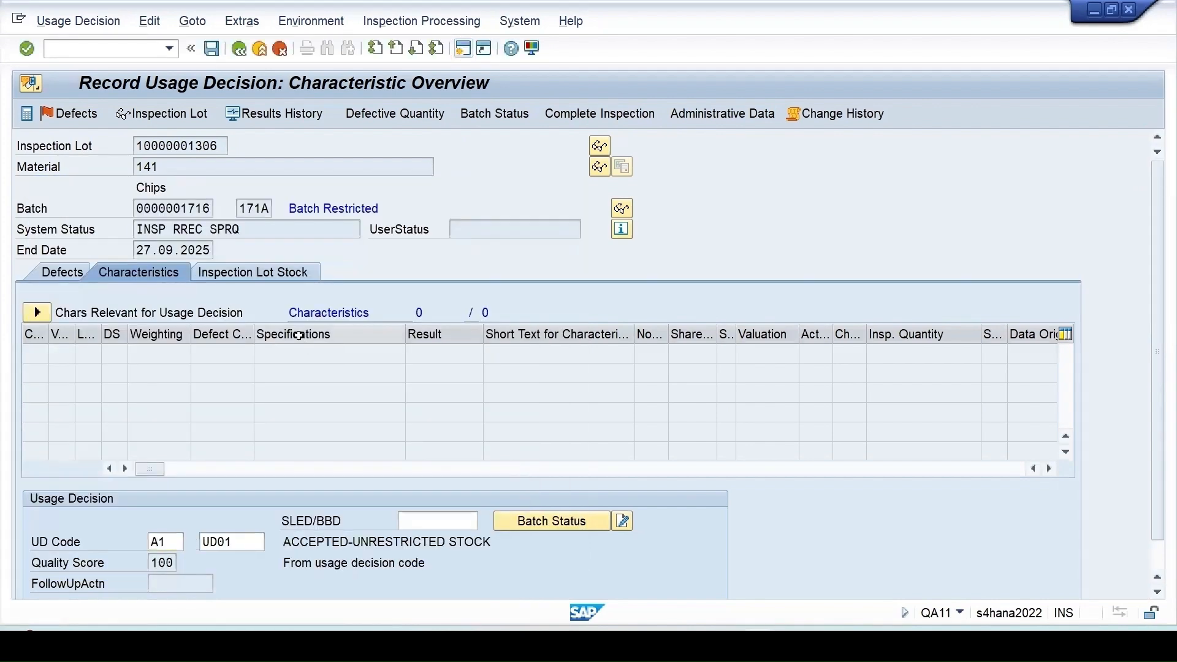
Post 5 G of the lot stock to restricted use, set the batch status to unrestricted, save the usage decision and refresh the worklist.
click(270, 272)
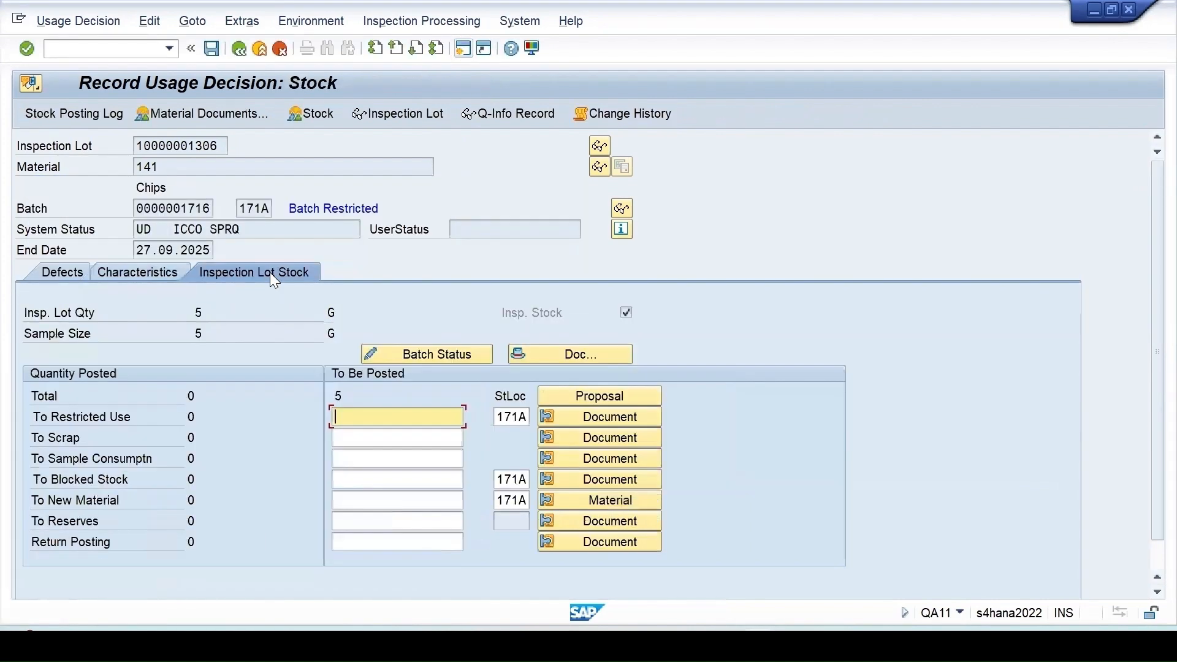
text(5)
click(353, 431)
key(Return)
click(402, 352)
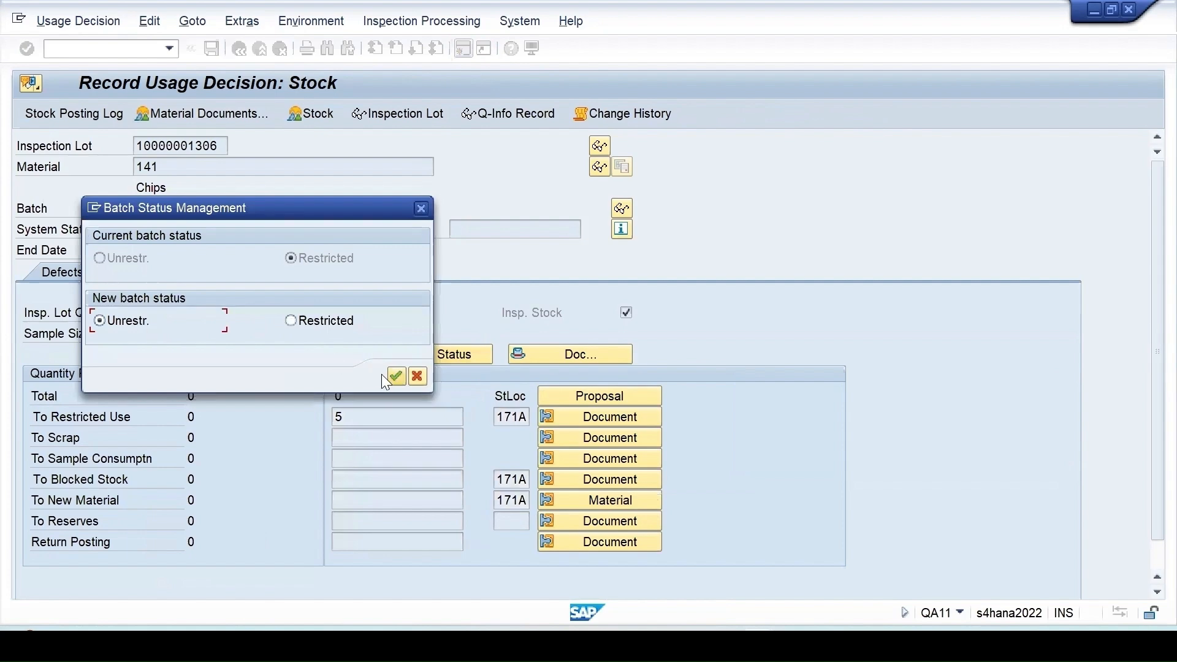
click(395, 376)
click(211, 48)
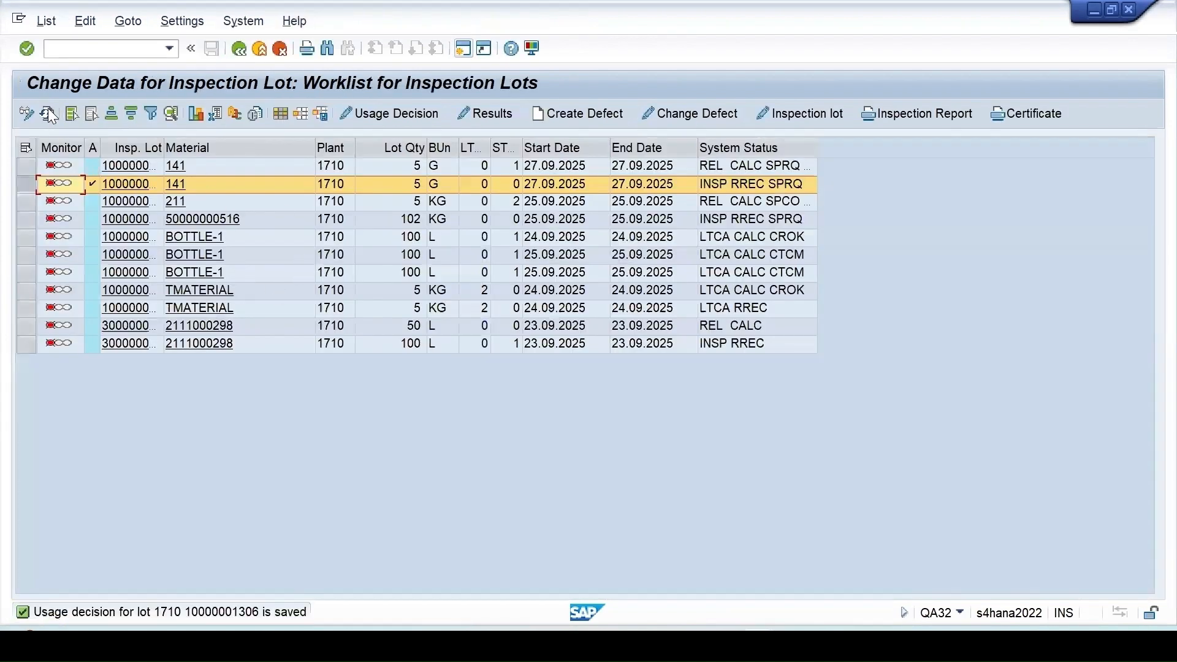
click(43, 113)
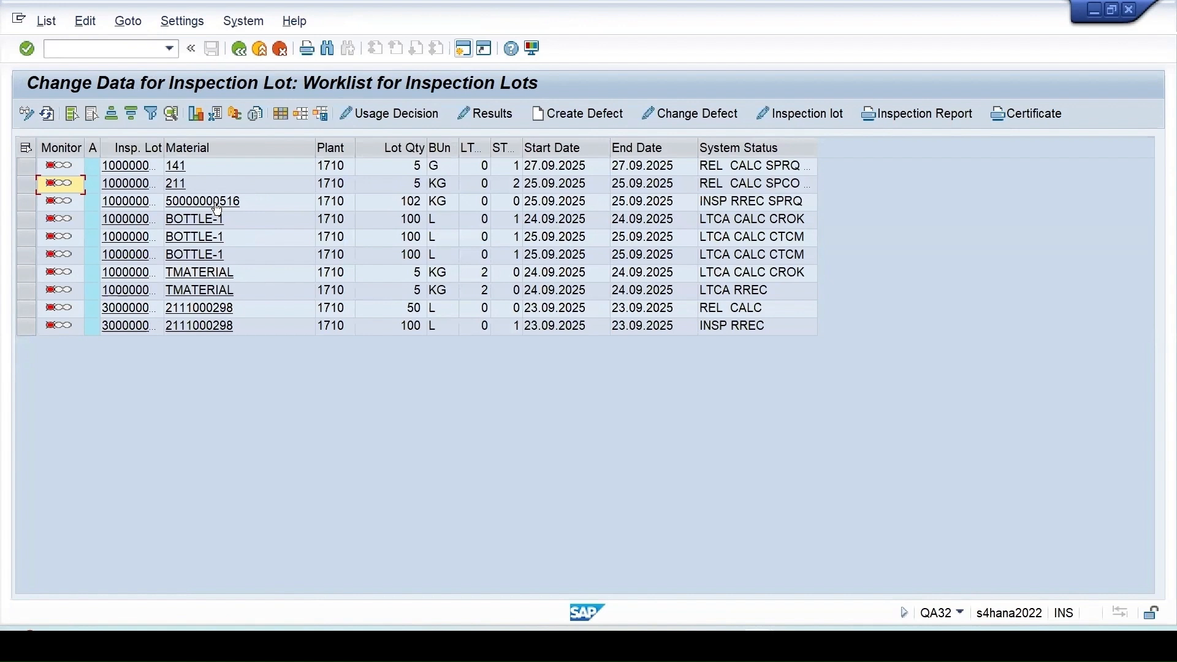
Start QC51 in a new session and open the Chips item's expected certificate using the copied purchase order number.
click(463, 48)
text(q)
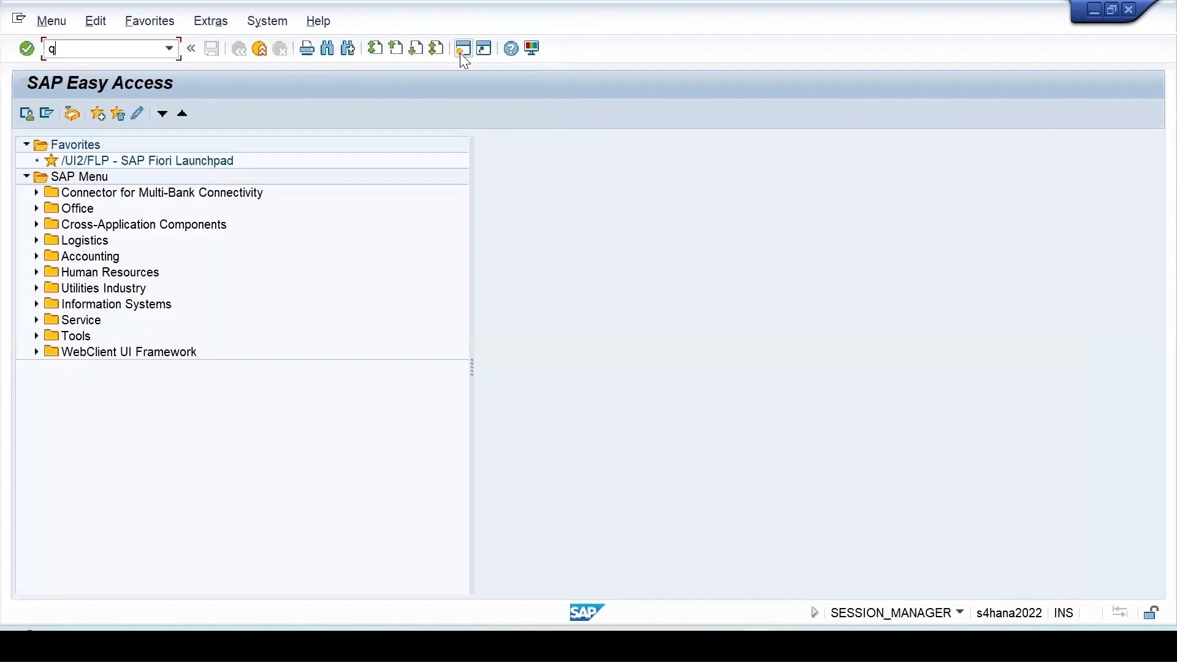
text(c51)
key(Return)
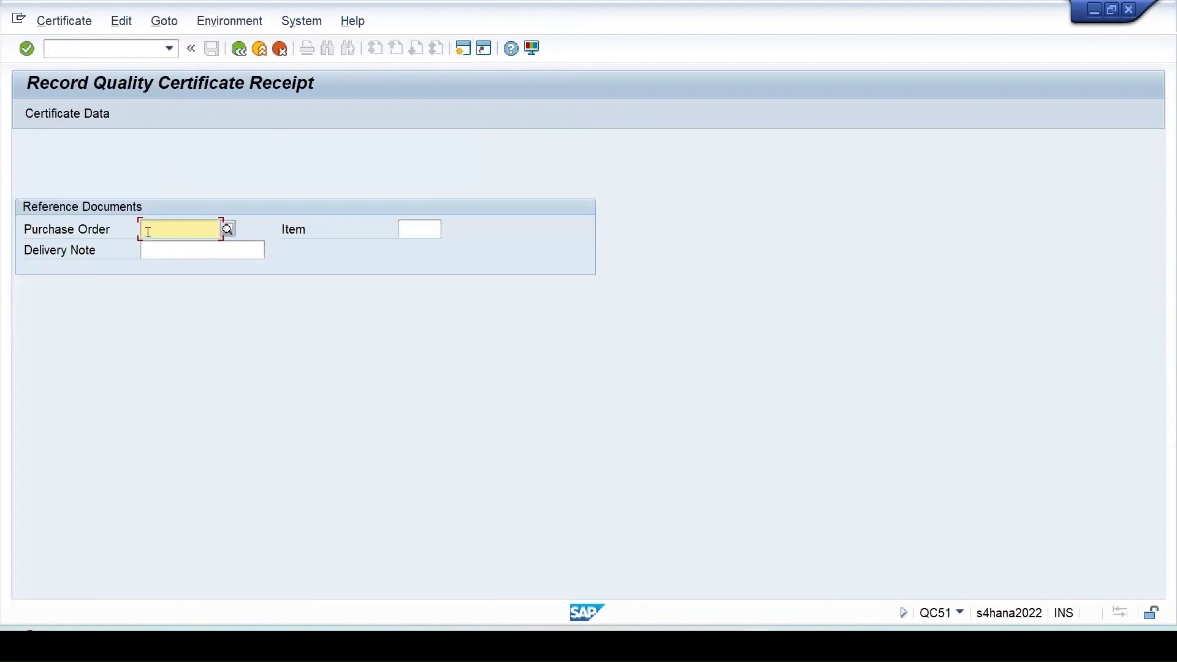
key(ctrl+v)
click(72, 115)
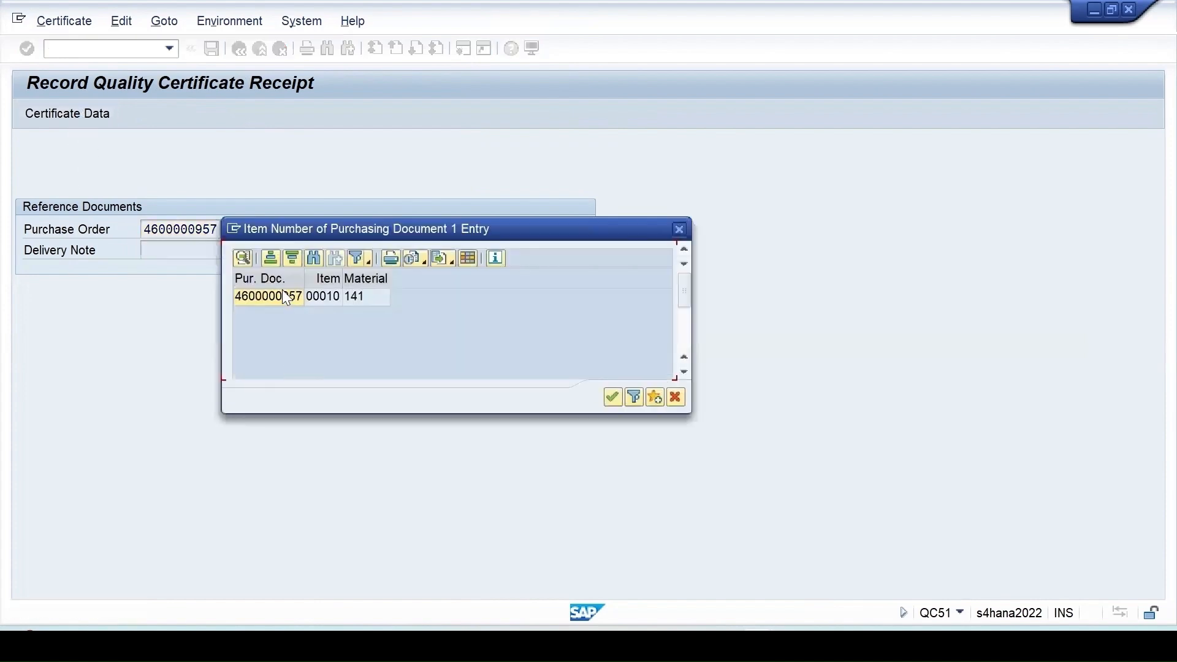
click(278, 294)
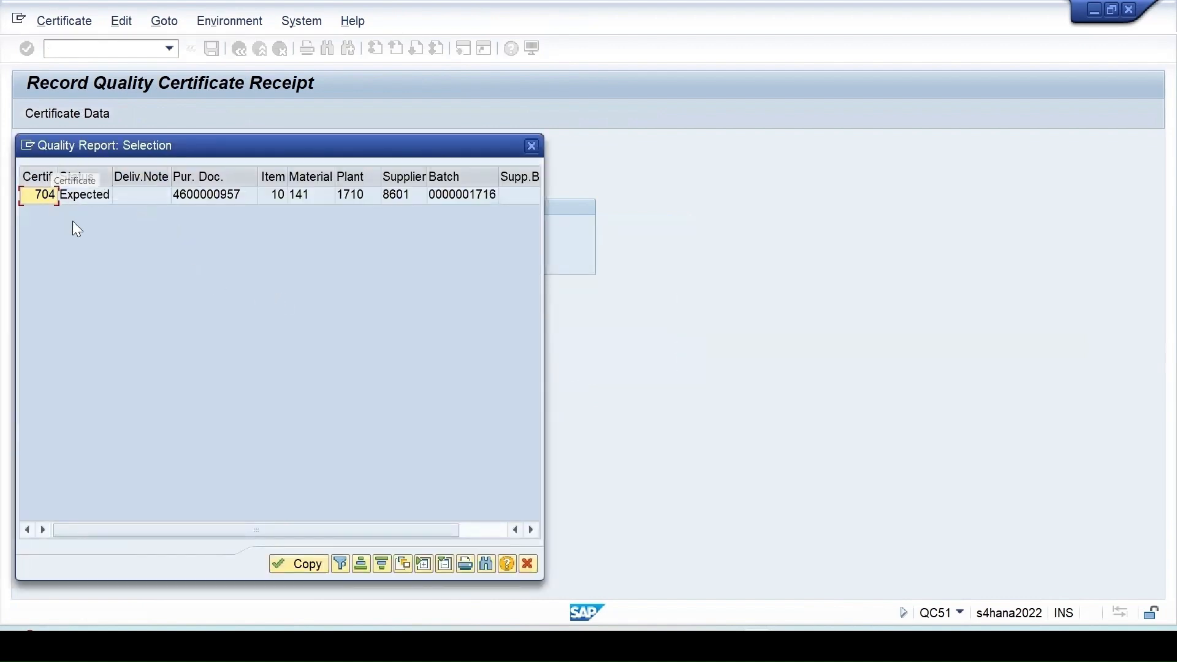
double_click(93, 195)
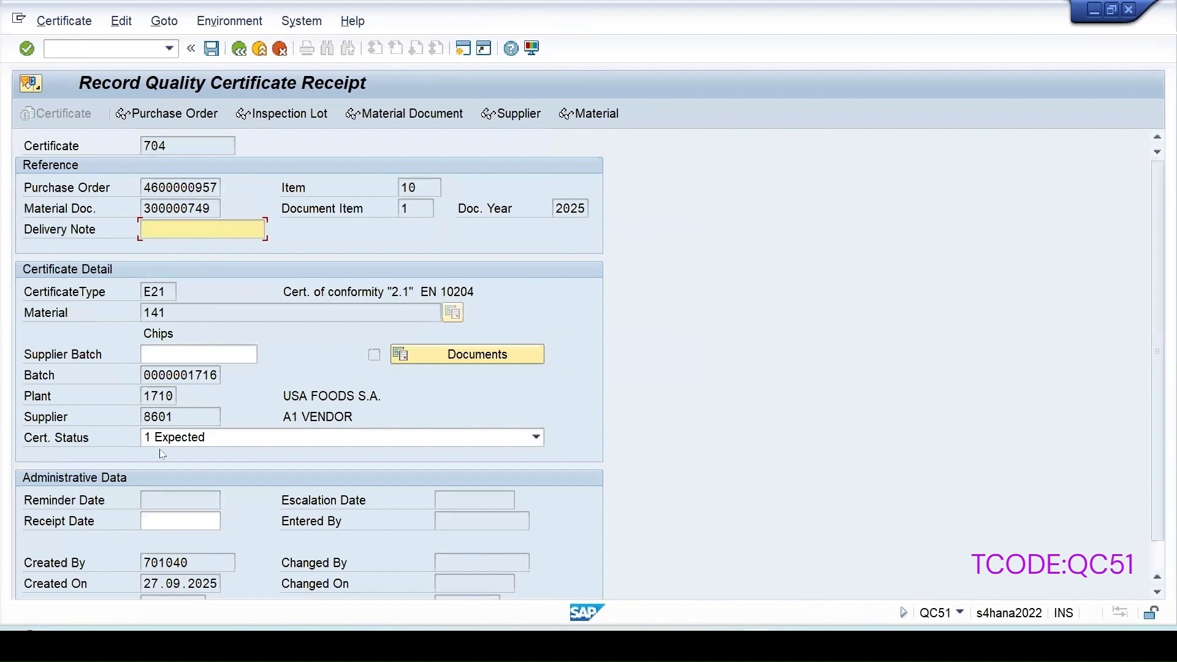
Review the Cert. Status options of certificate 704 and check the transaction details of the session.
click(201, 438)
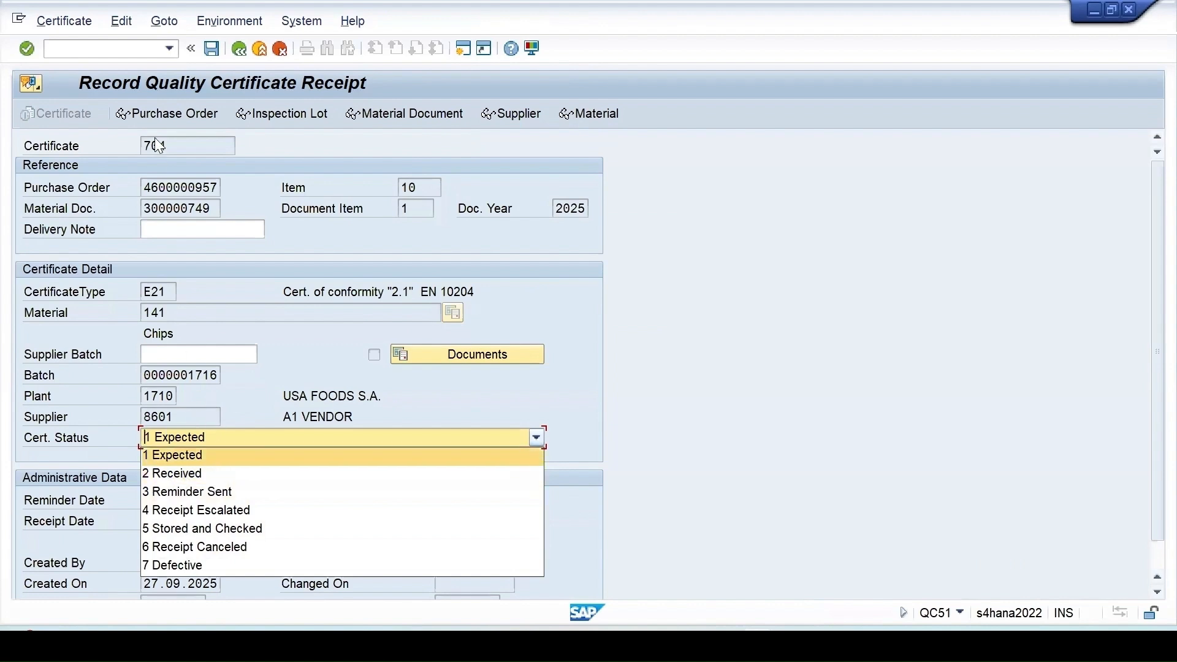
click(959, 611)
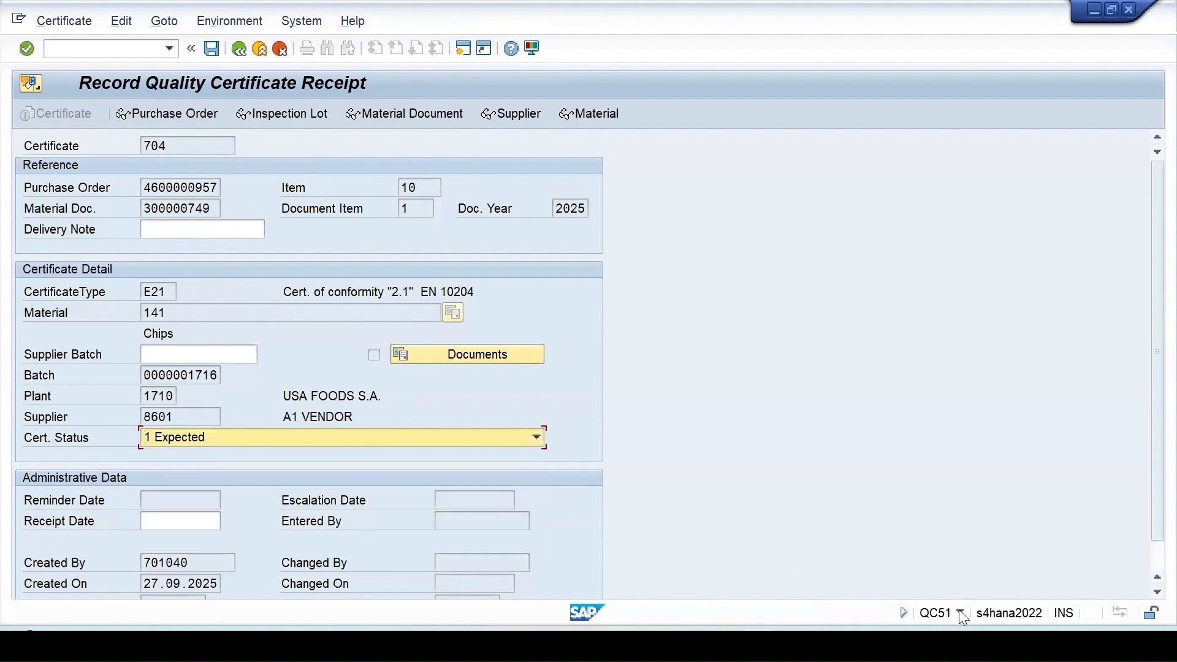
click(959, 610)
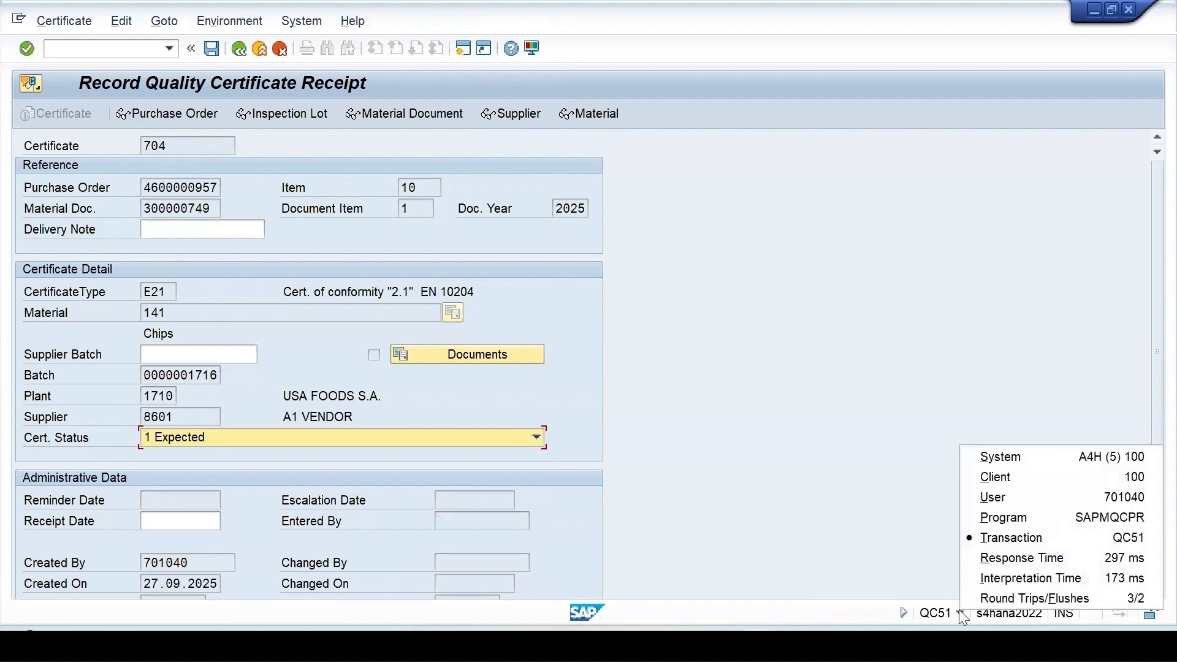
click(807, 448)
Open certificate 704 for change in QC52 using the purchase order number and review its Cert. Status options.
click(136, 47)
text(/)
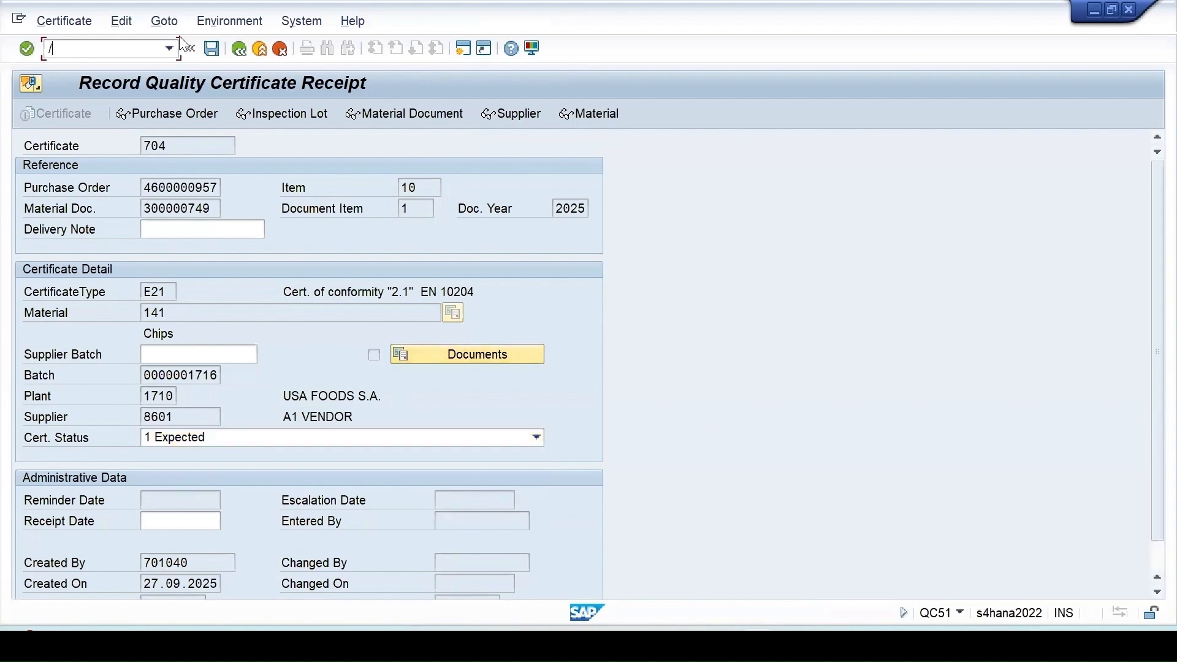
text(nqc52)
key(Return)
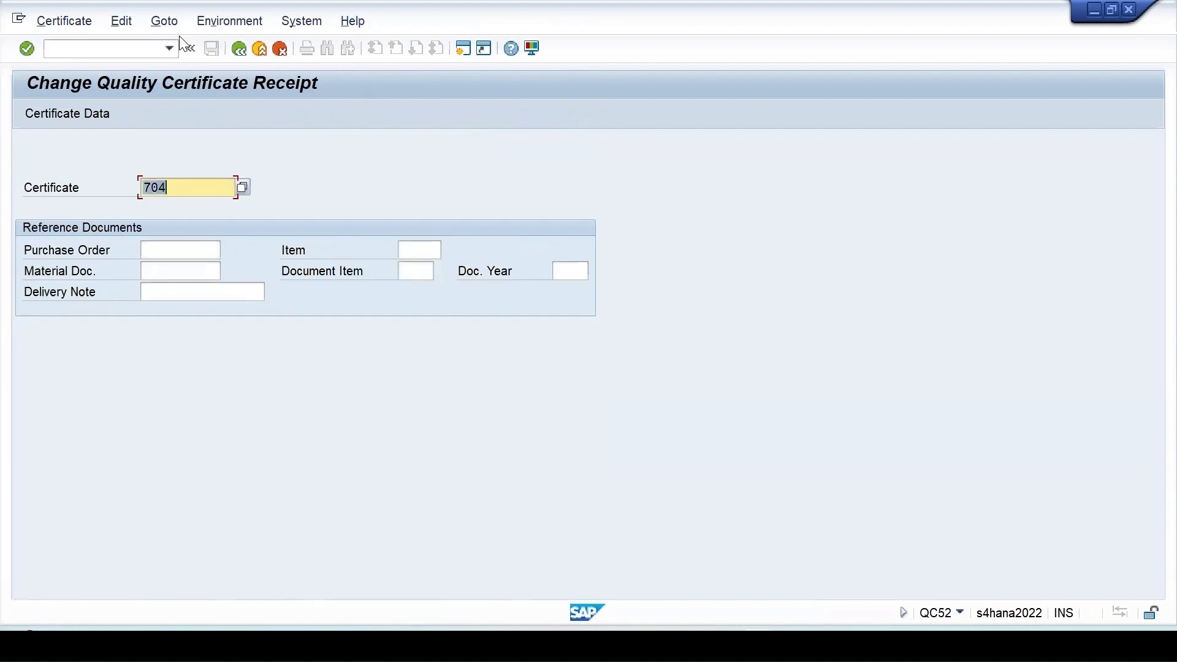
click(148, 249)
key(ctrl+v)
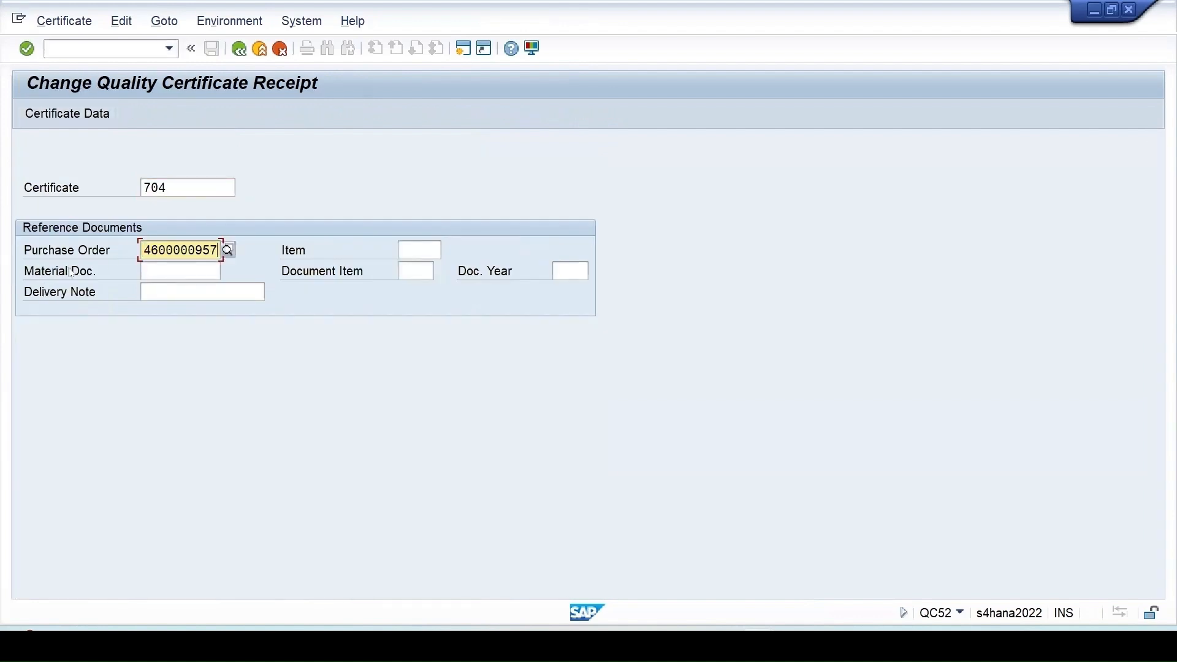
click(46, 114)
click(292, 317)
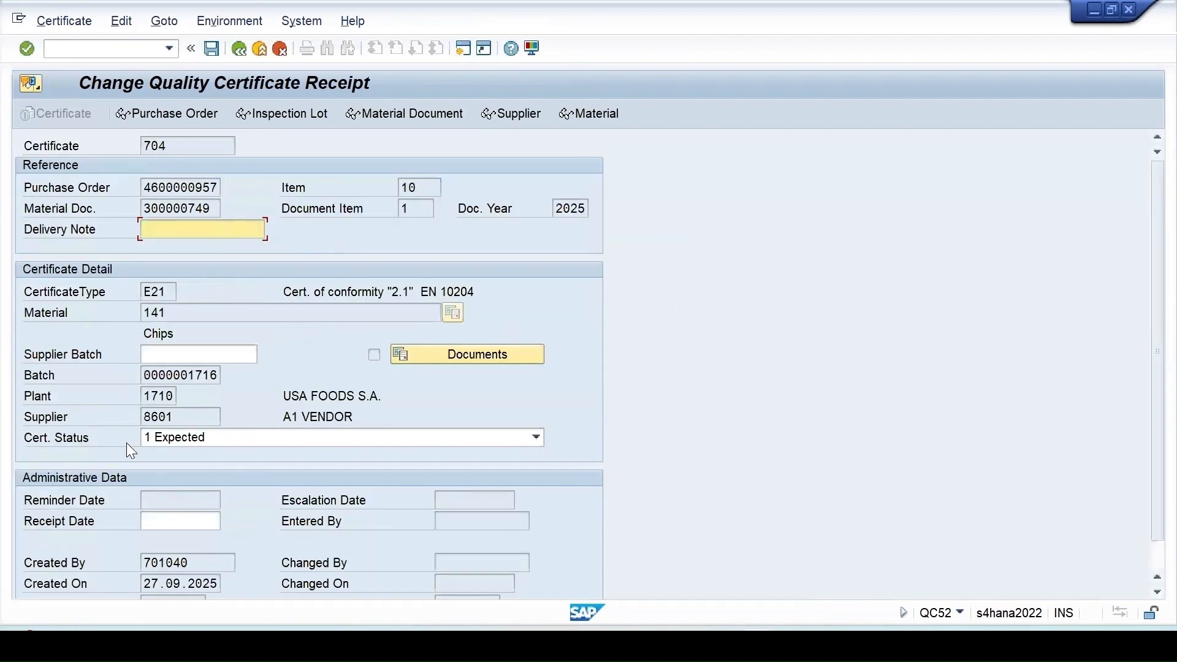
click(188, 436)
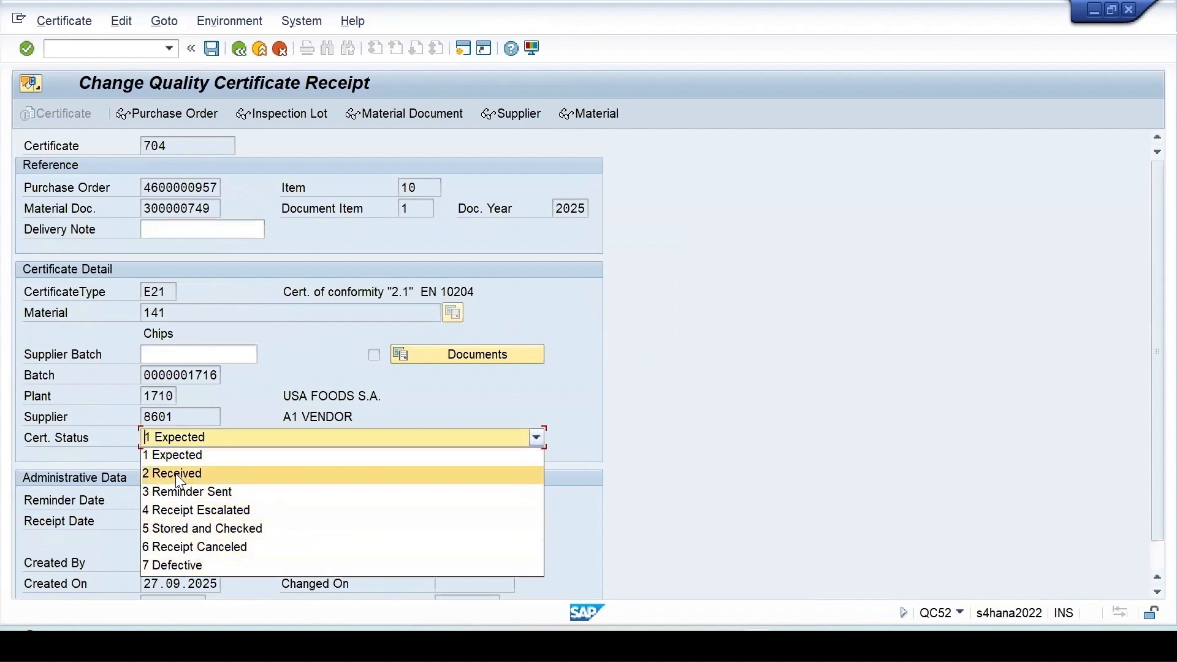
Run the QC55 worklist of procurement quality certificates for material 141 in plant 1710.
click(139, 51)
text(/n)
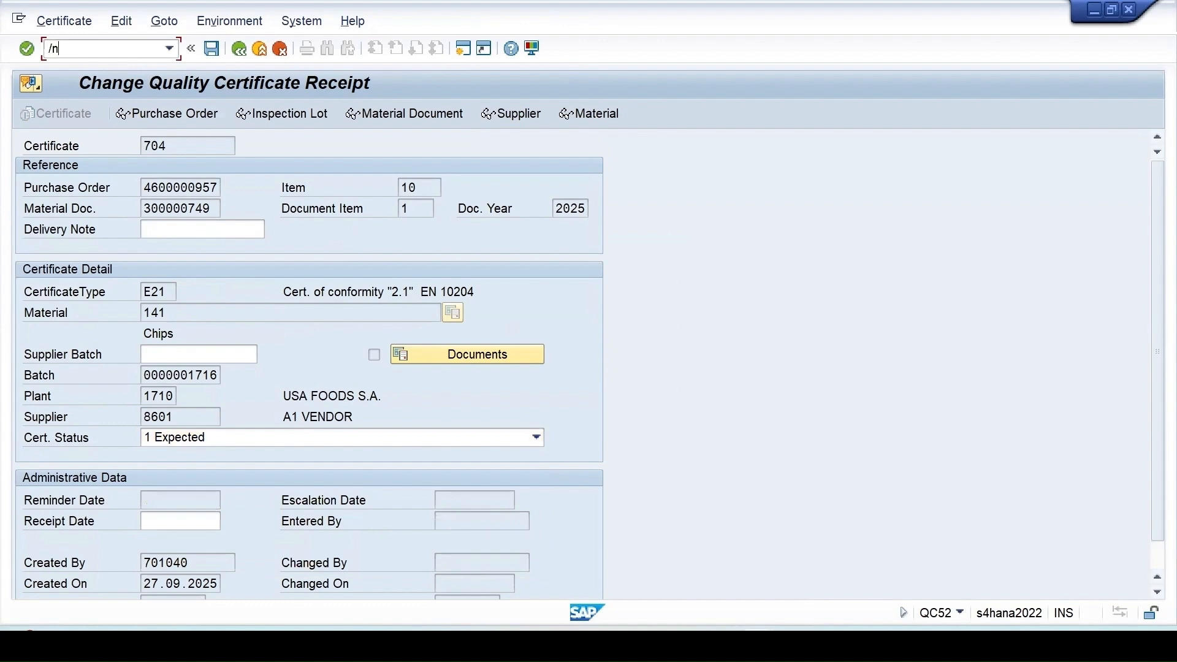
key(Return)
text(q)
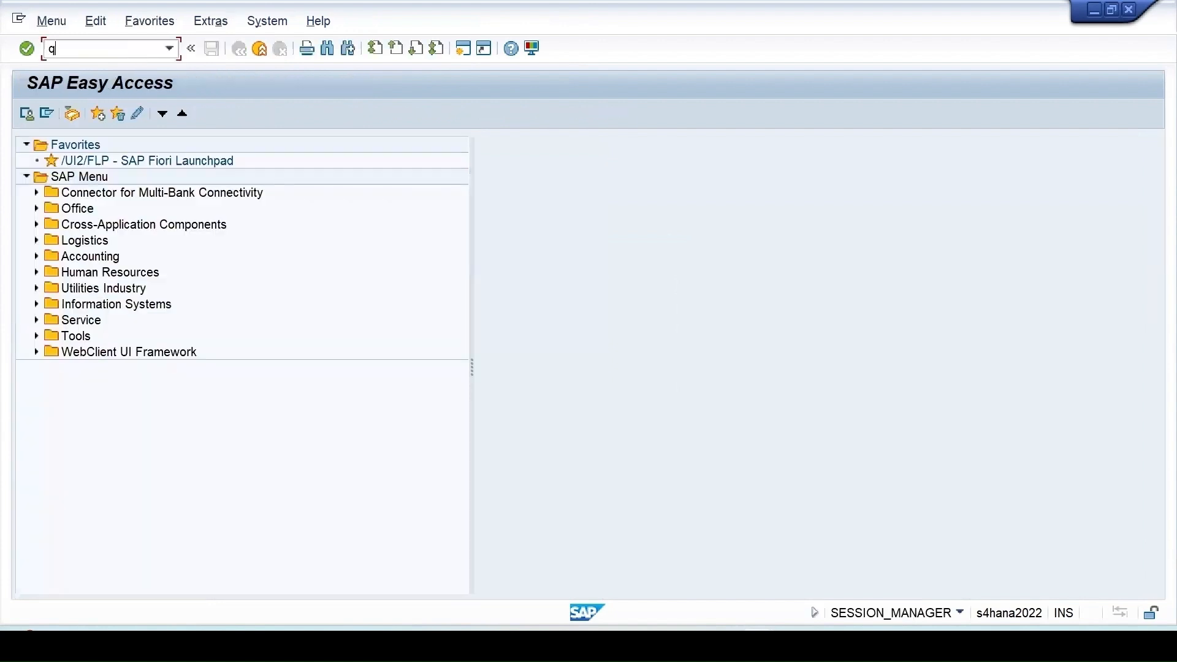
text(c55)
key(Return)
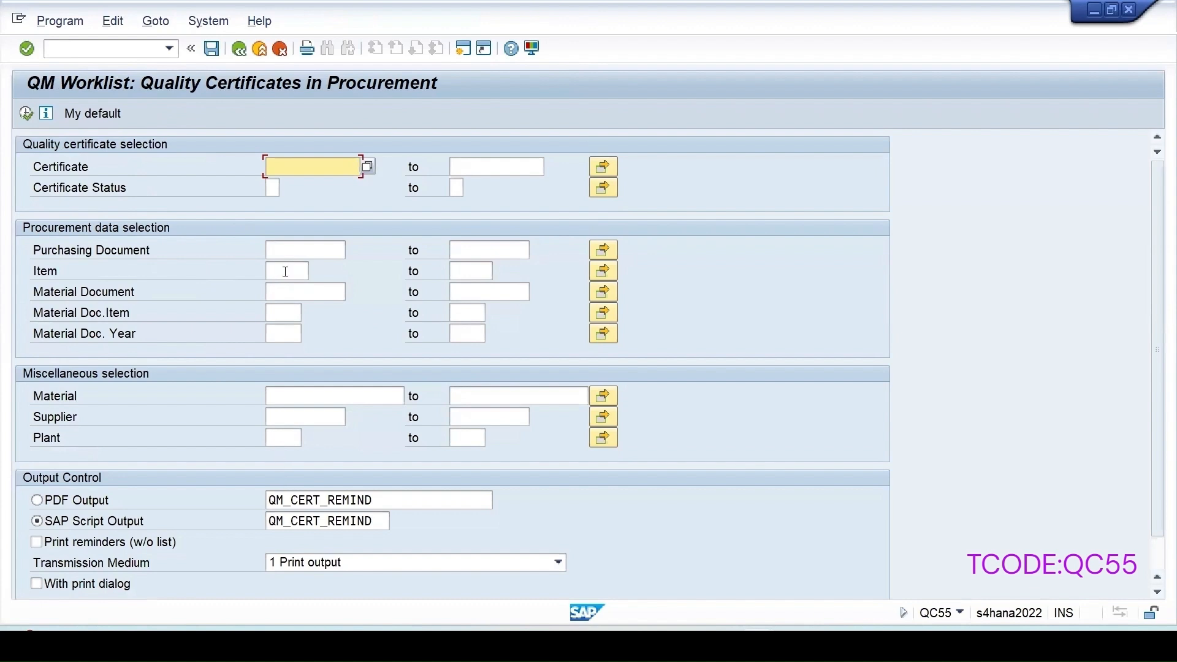
click(291, 403)
click(289, 415)
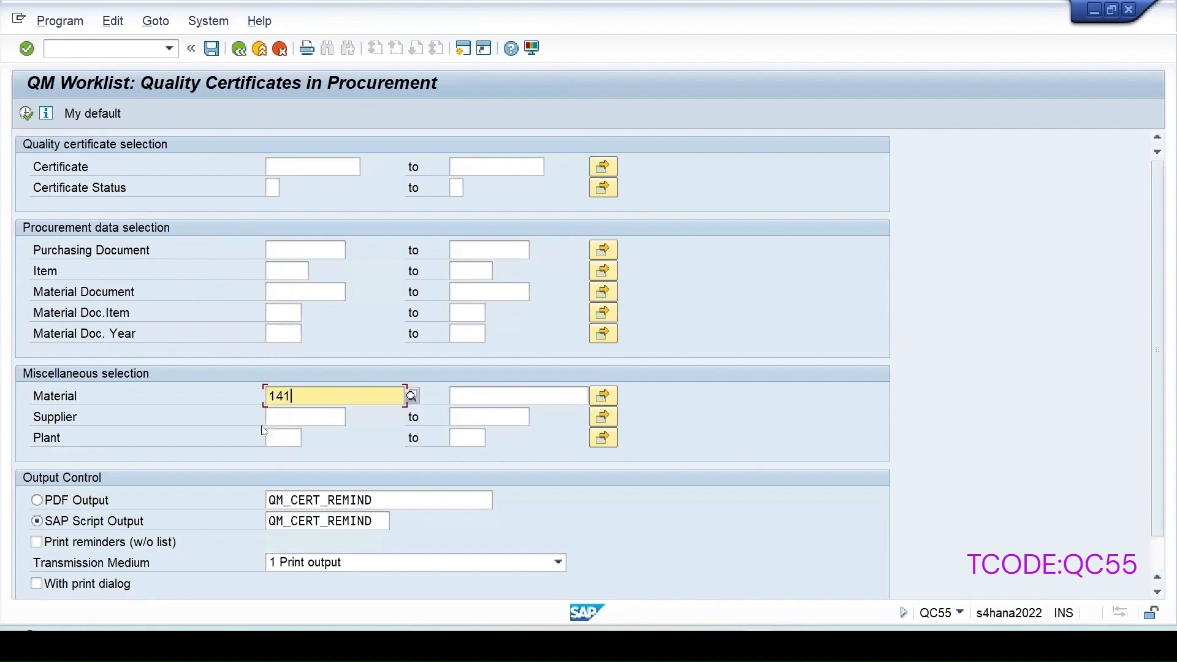
click(277, 435)
click(275, 453)
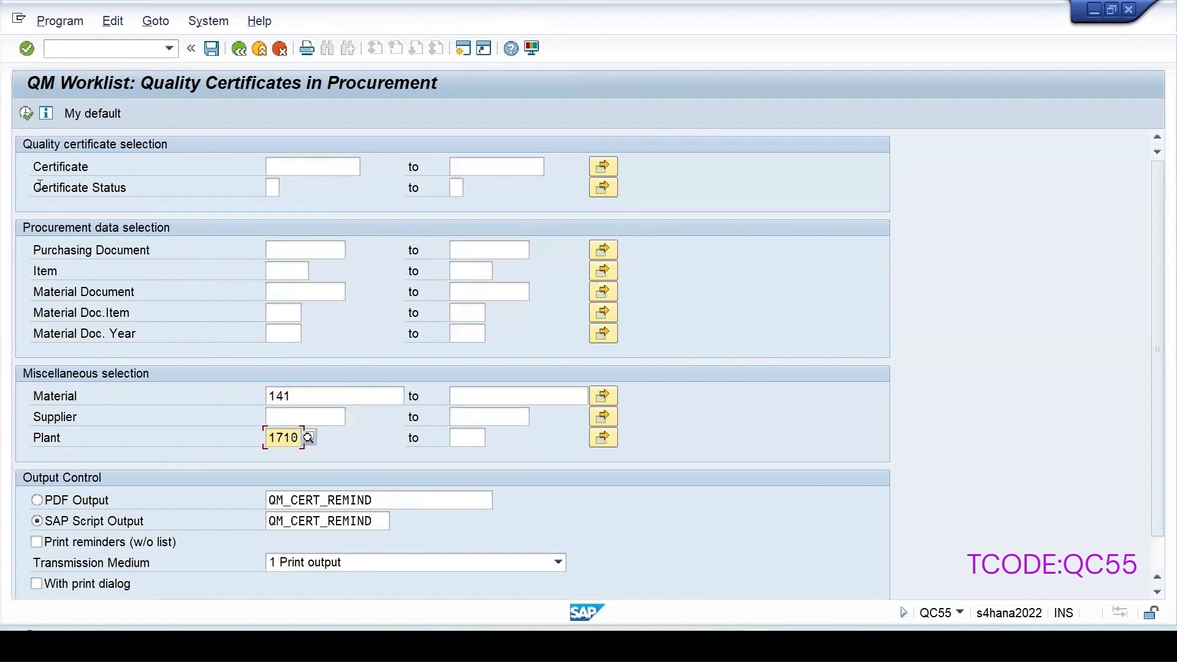
click(26, 113)
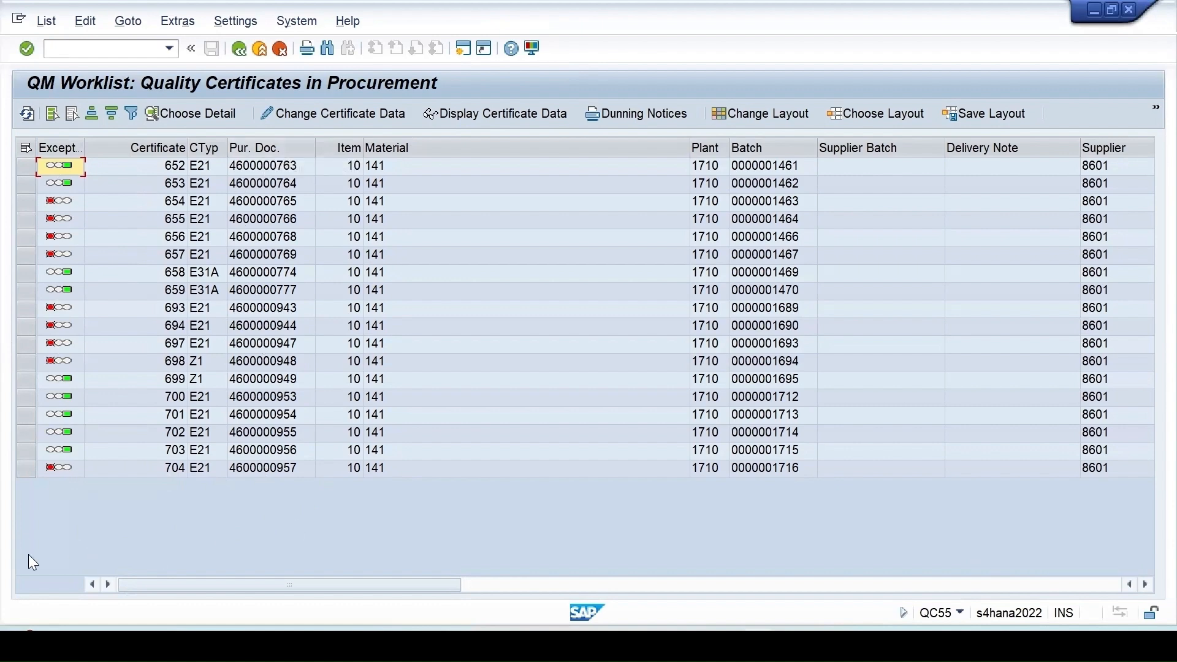
Open the certificate data of certificate 704 for change from the worklist.
click(26, 468)
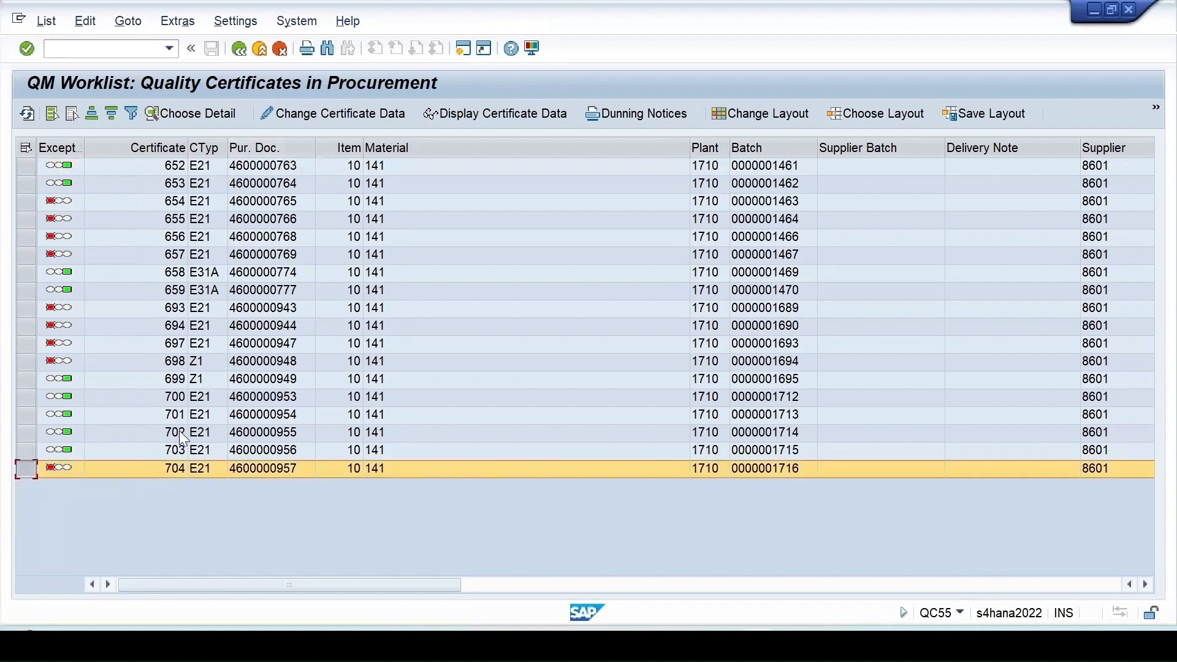
click(337, 114)
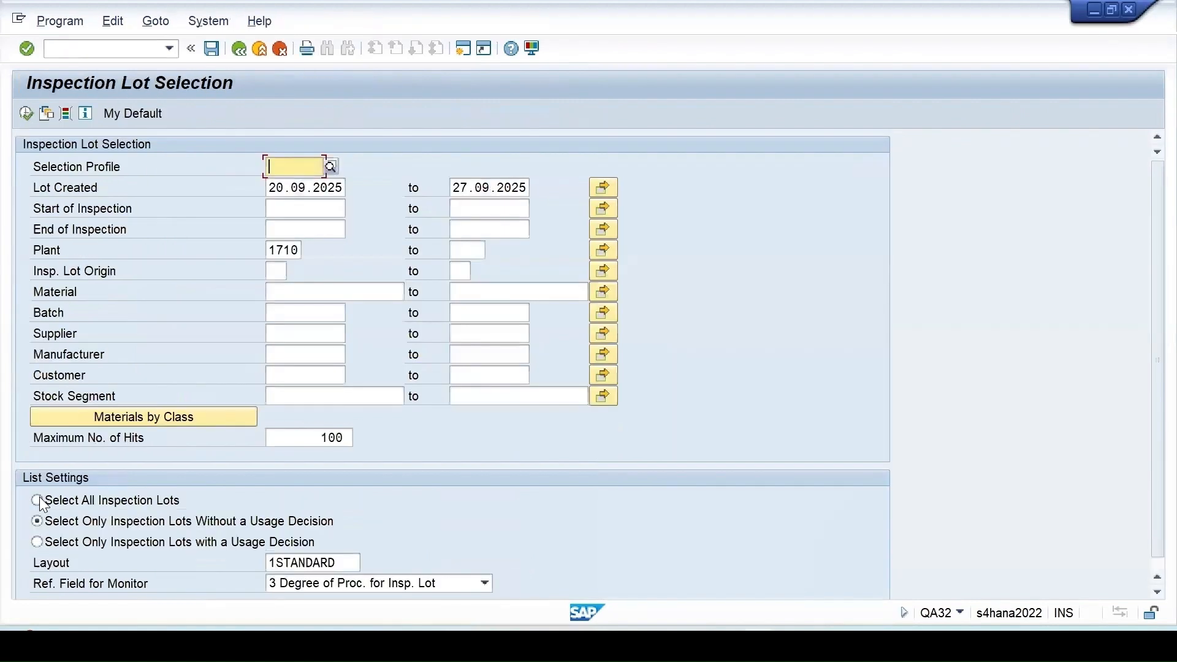
List all inspection lots of plant 1710 in QA32 and open the usage decision of the last material 141 lot.
click(37, 500)
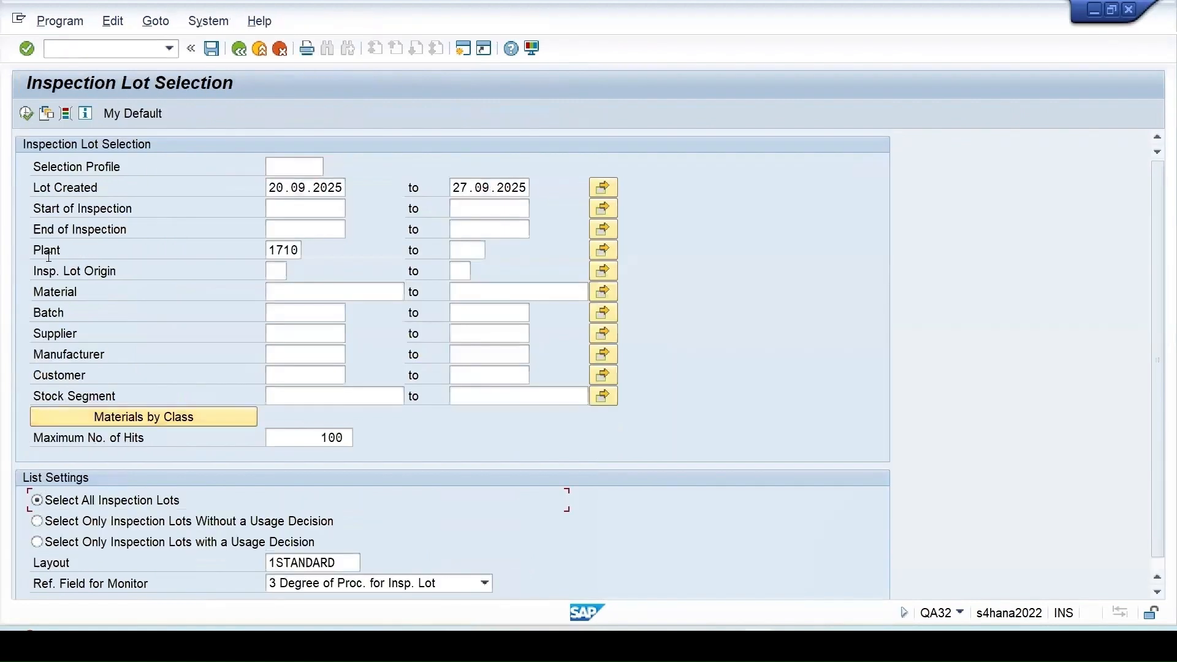
click(25, 112)
click(20, 330)
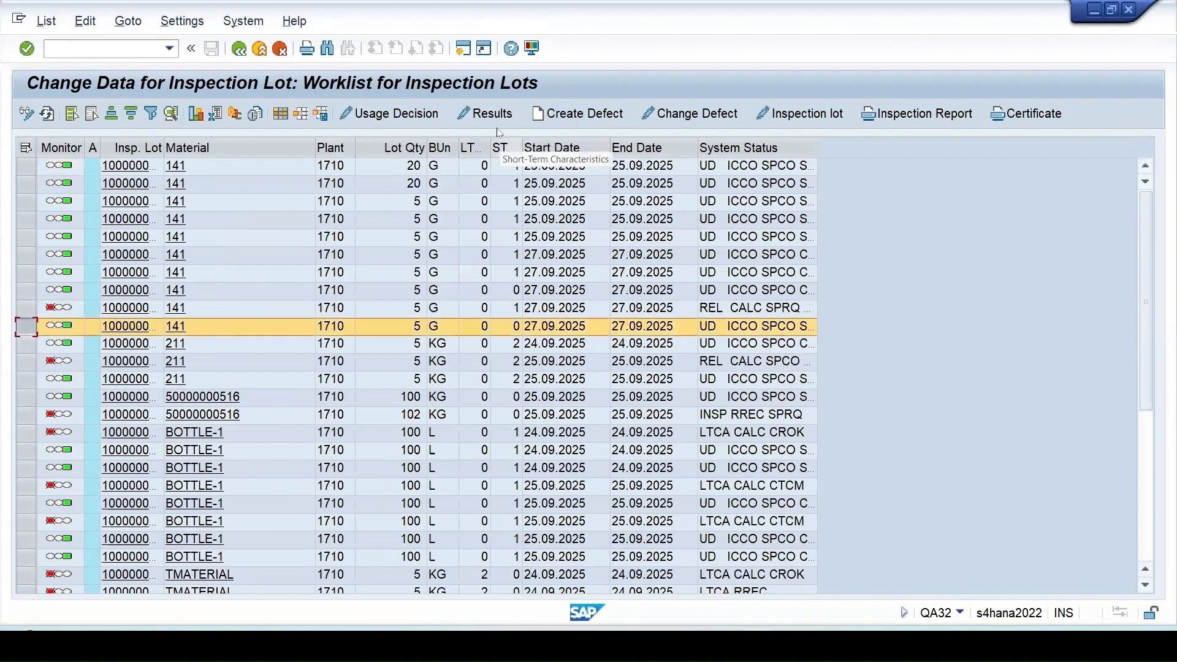
click(412, 116)
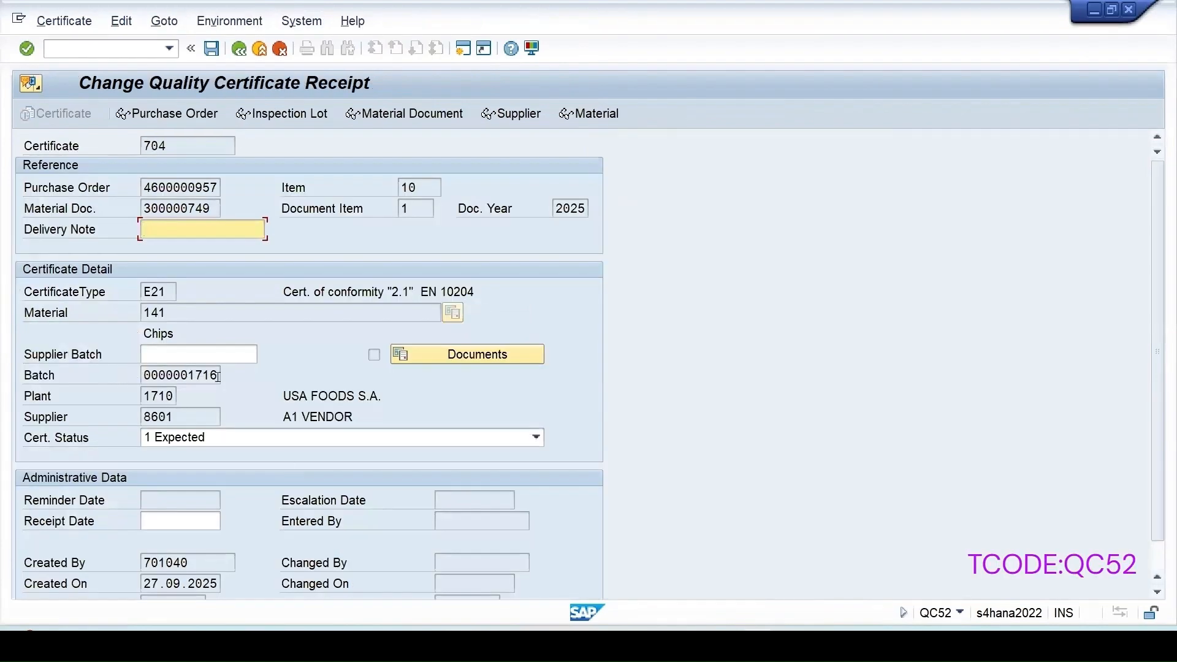
Set the Cert. Status of certificate 704 to 2 Received and try to save it.
double_click(217, 376)
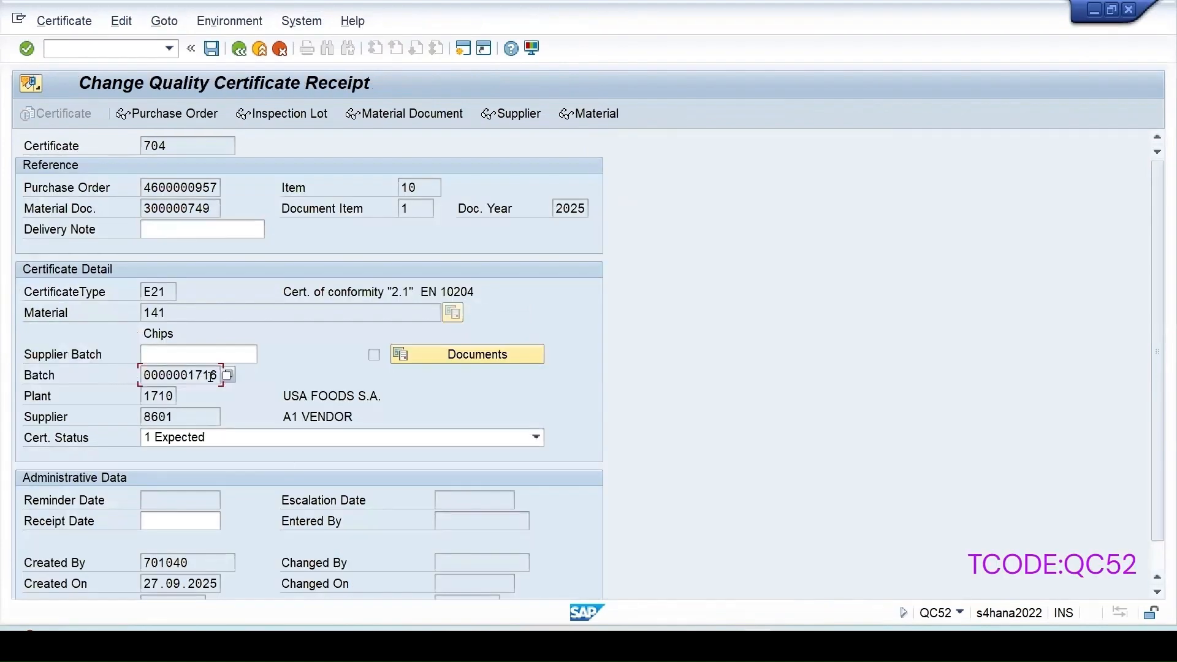
click(212, 439)
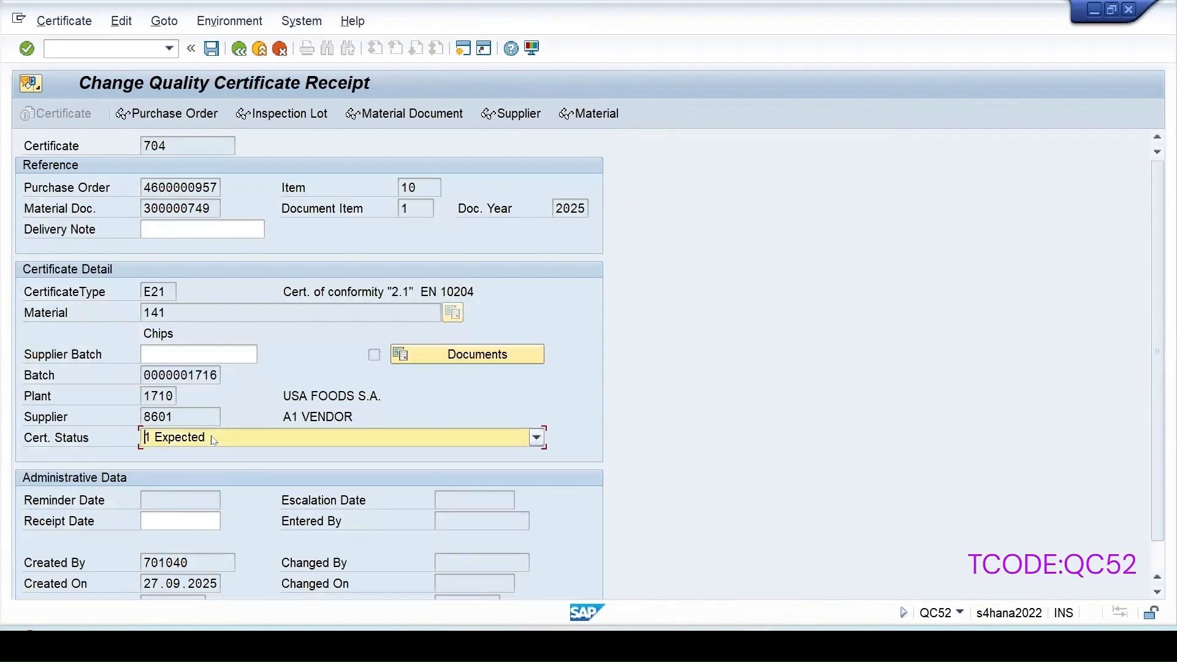
click(188, 479)
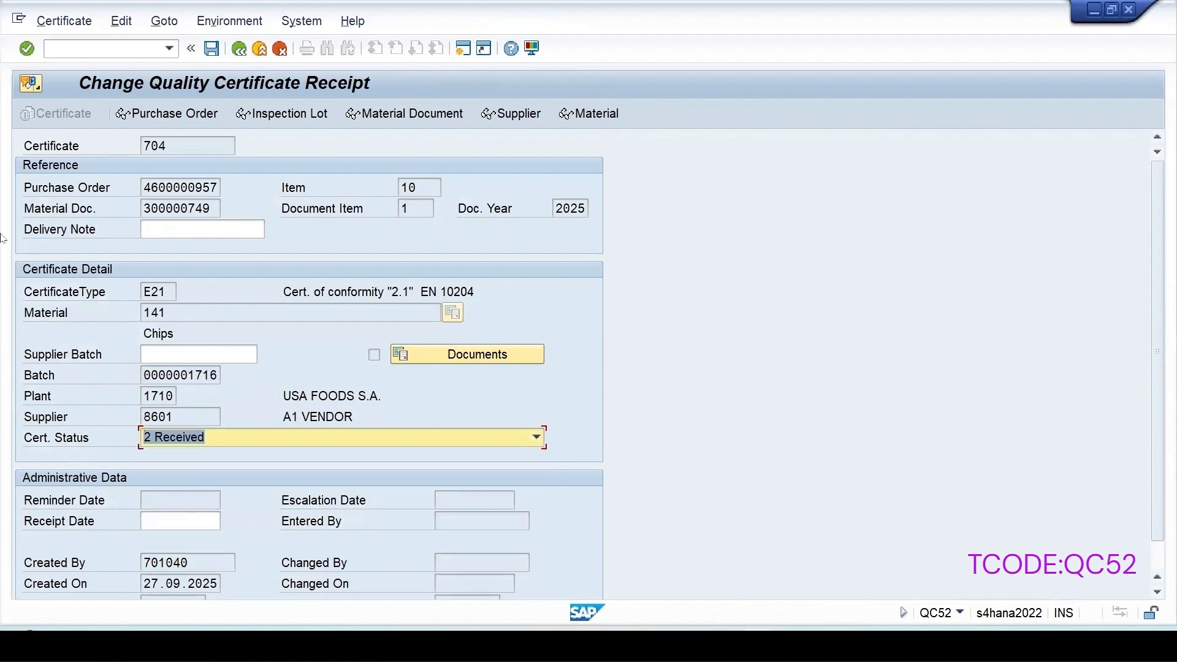
click(212, 49)
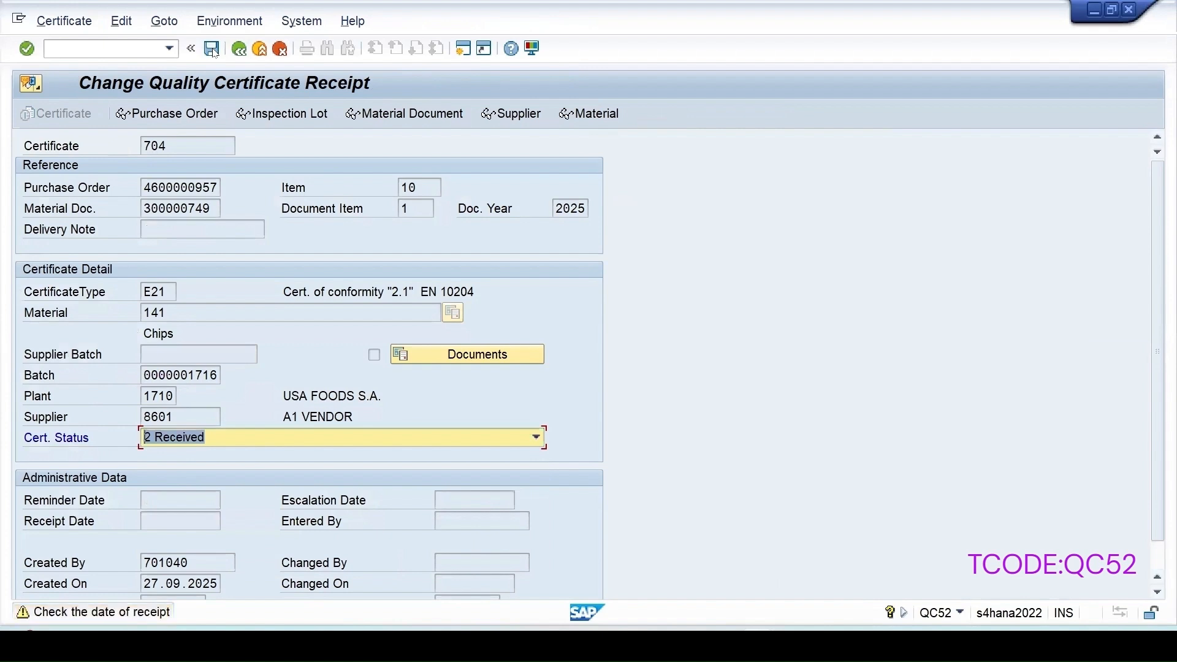
click(212, 49)
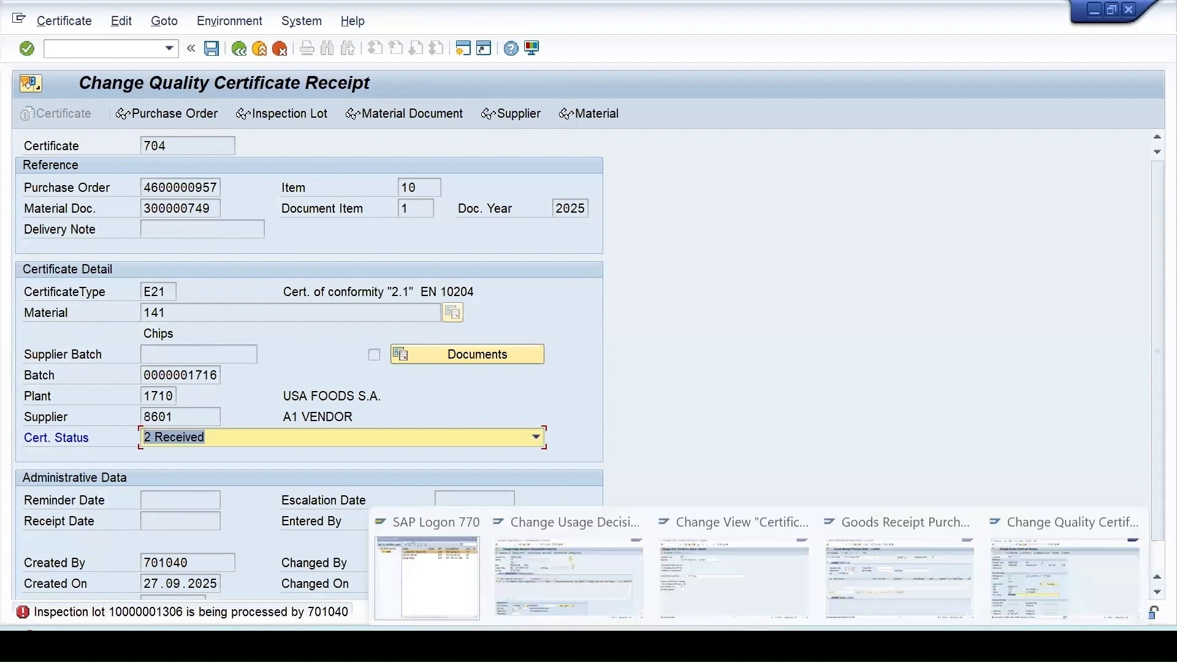
Close the Change Usage Decision session, return to the certificate receipt and save certificate 704.
click(758, 638)
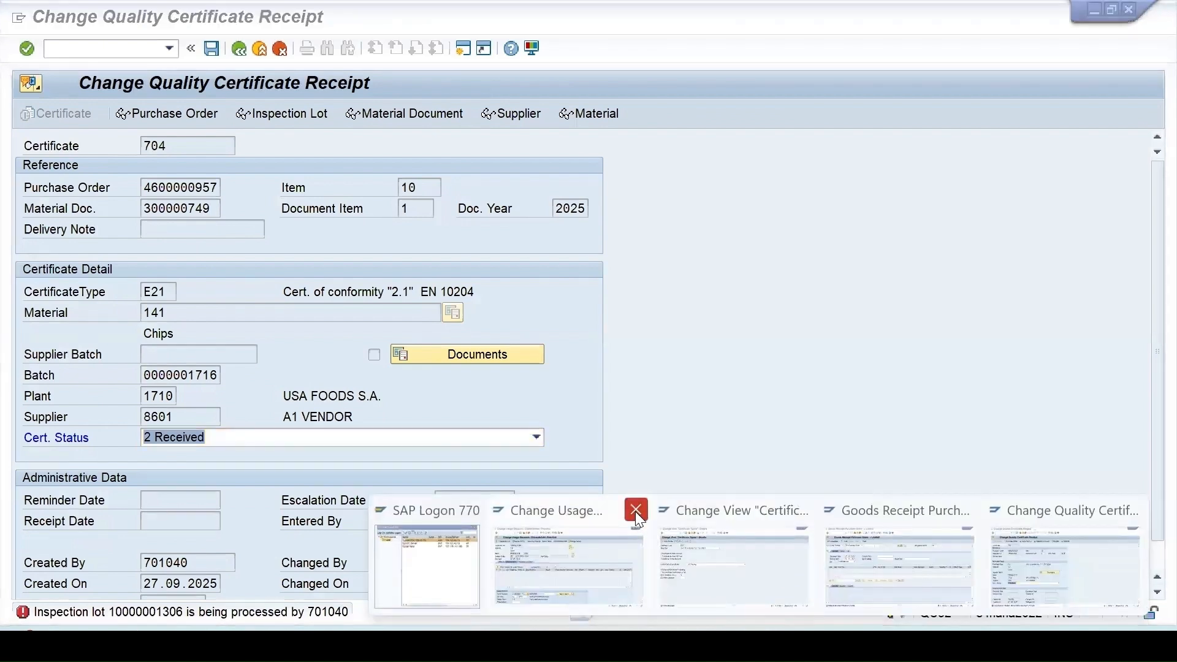
click(636, 512)
click(1004, 582)
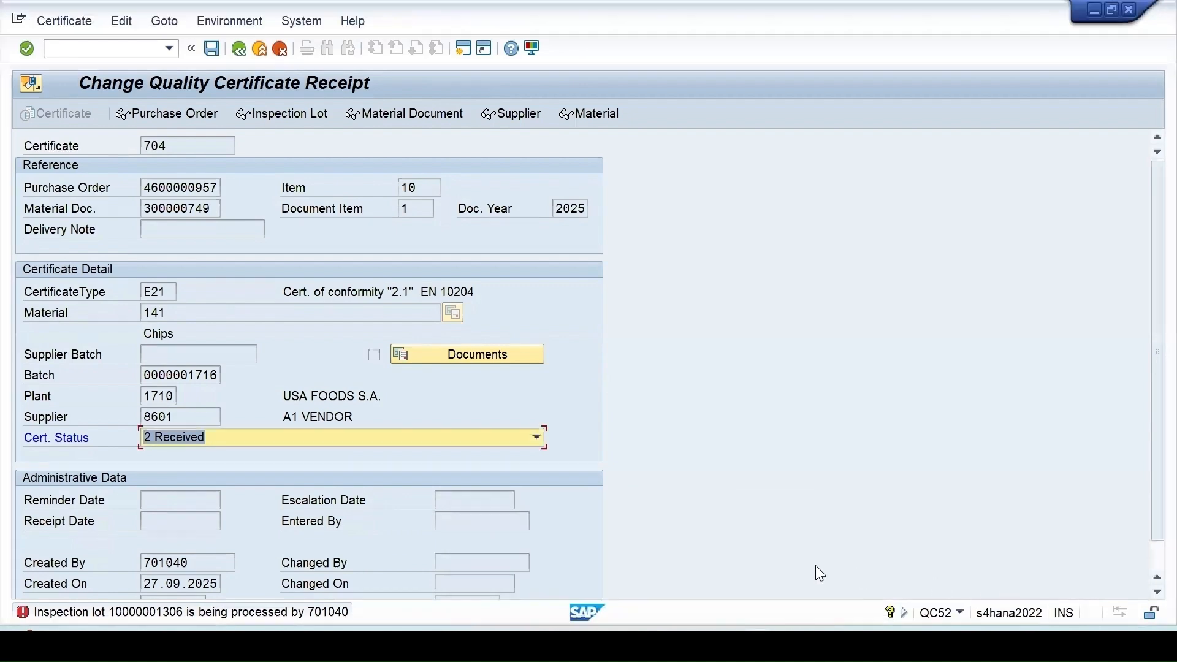
key(ctrl+s)
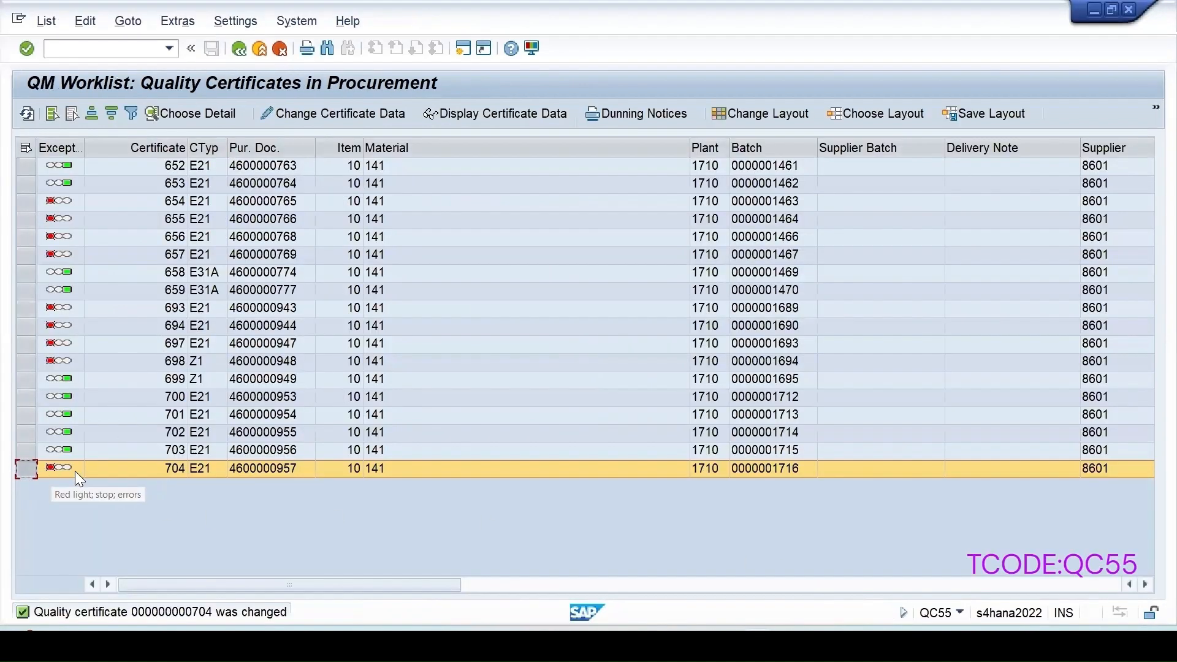
Refresh the QC55 worklist and select certificate 704 to check its status light.
click(27, 114)
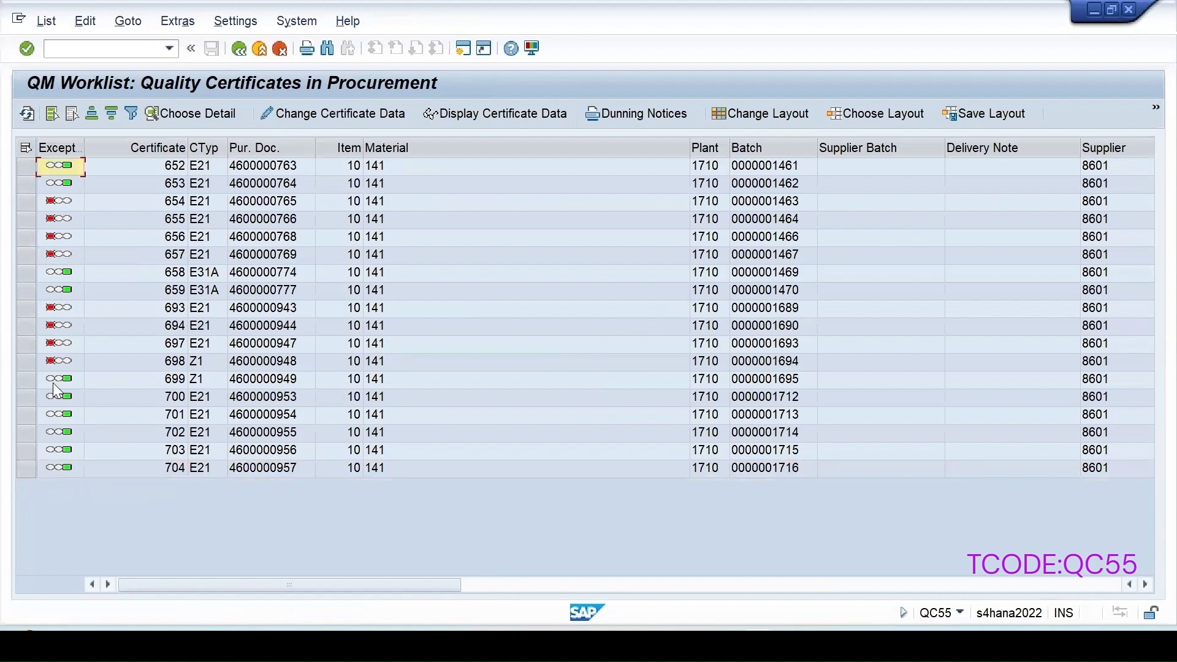
click(26, 468)
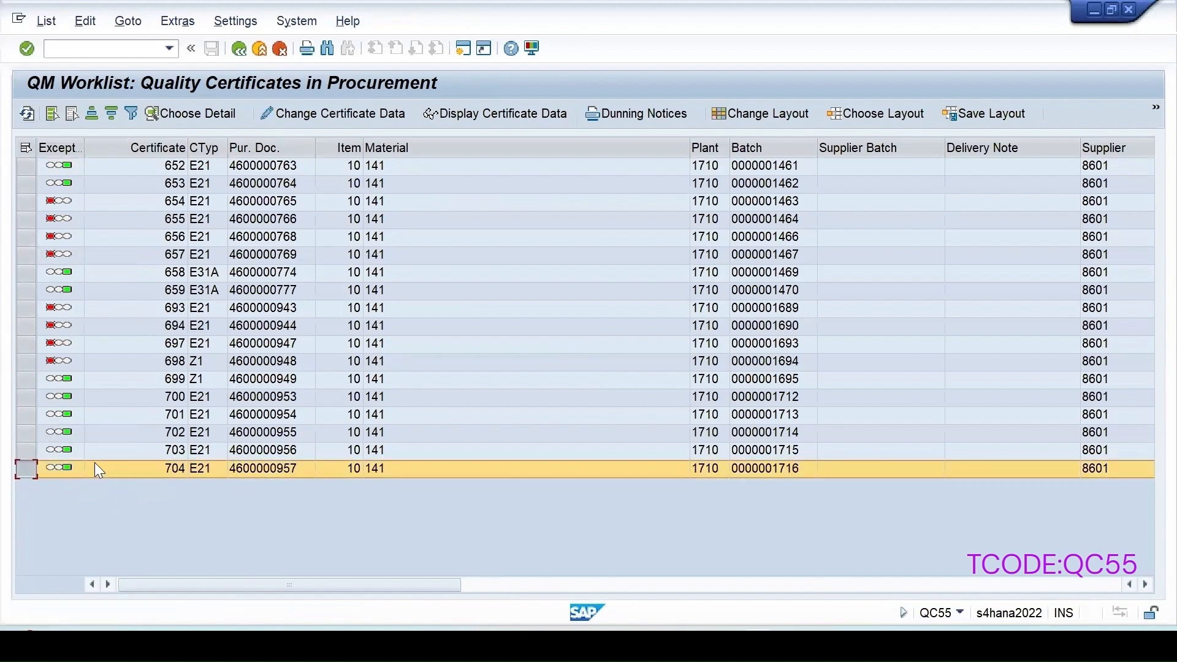